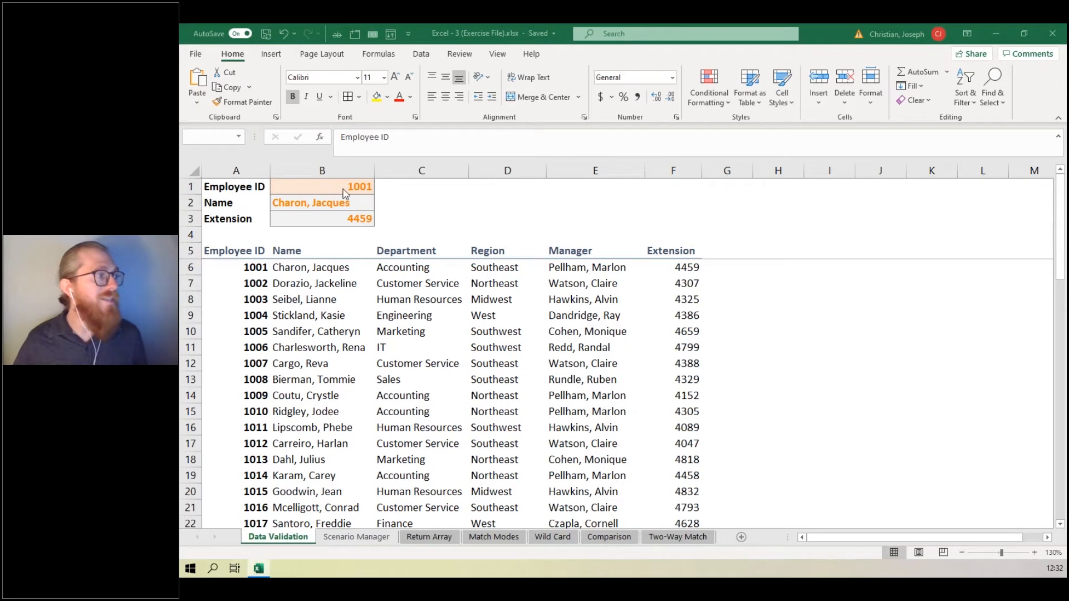
# - Enter the ID of the second employee listed in the table into cell B1 to look up that employee
pyautogui.click(337, 189)
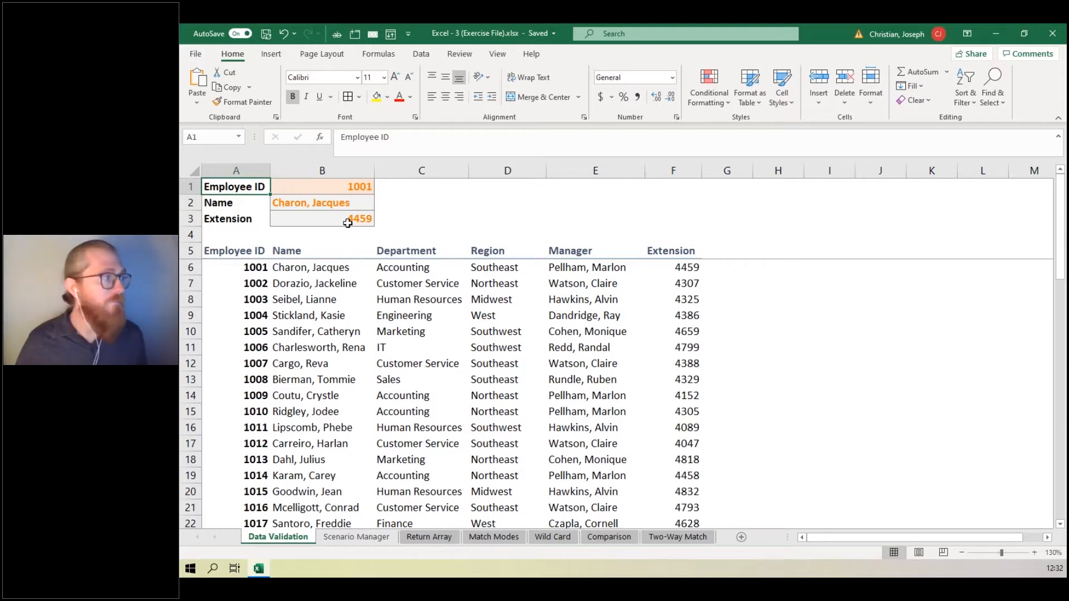
pyautogui.click(331, 188)
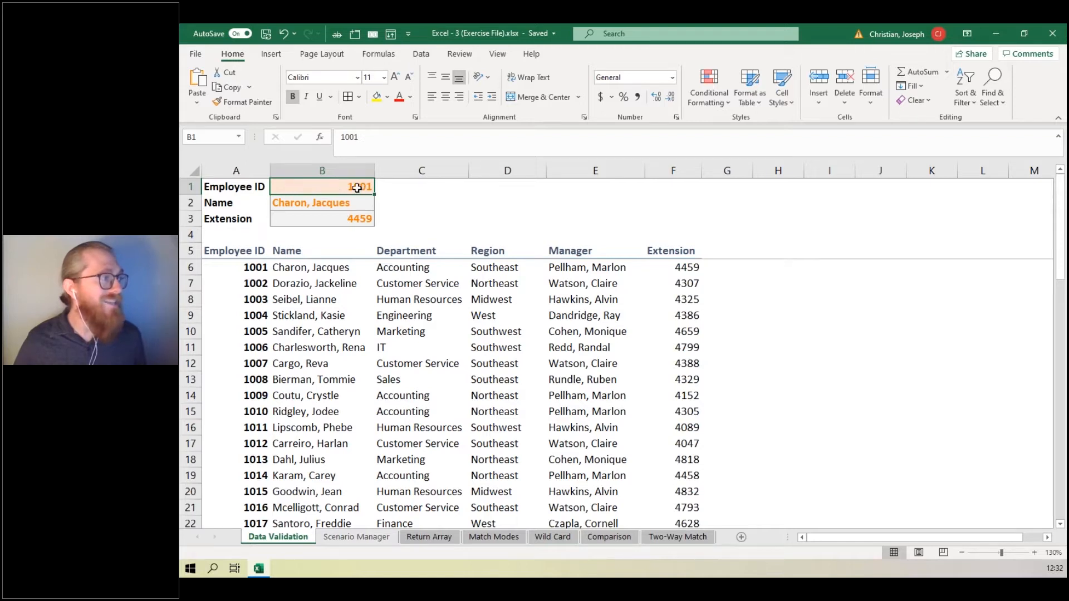
pyautogui.press('ctrl')
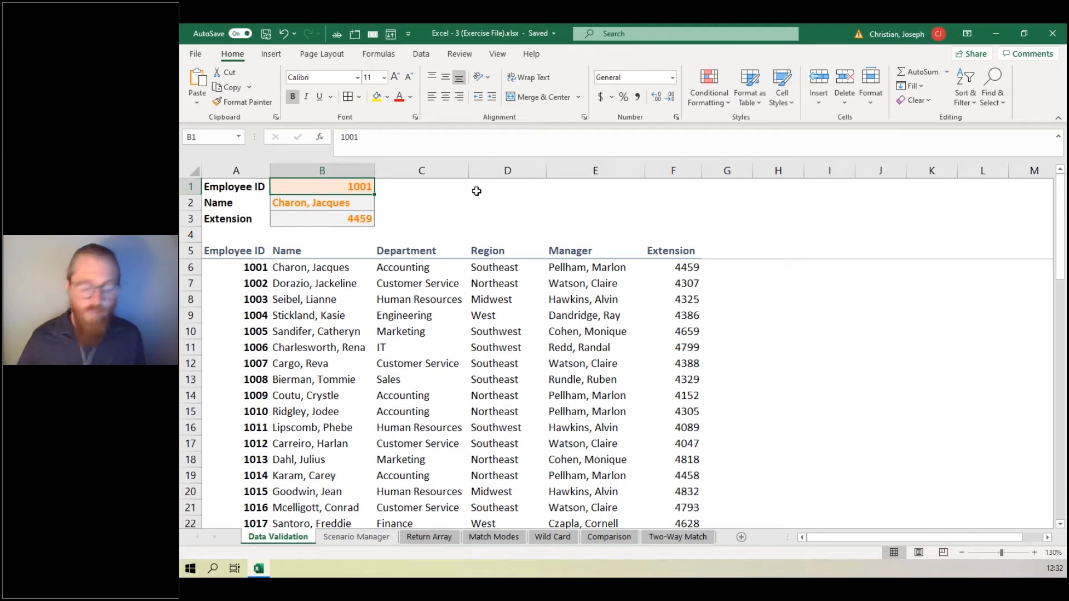
pyautogui.write('10')
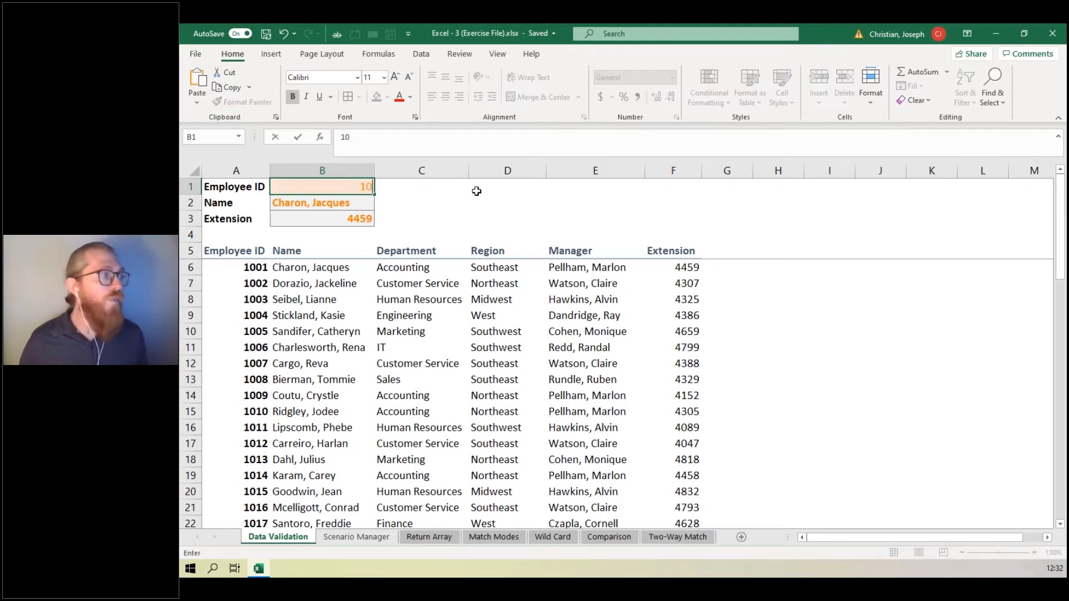
pyautogui.write('02')
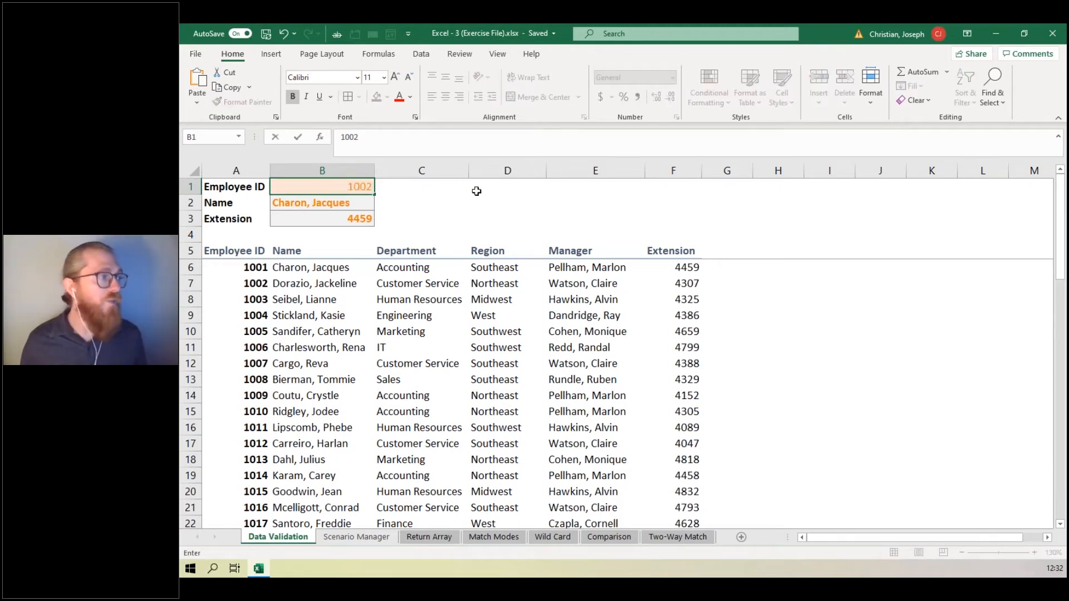
pyautogui.press('Return')
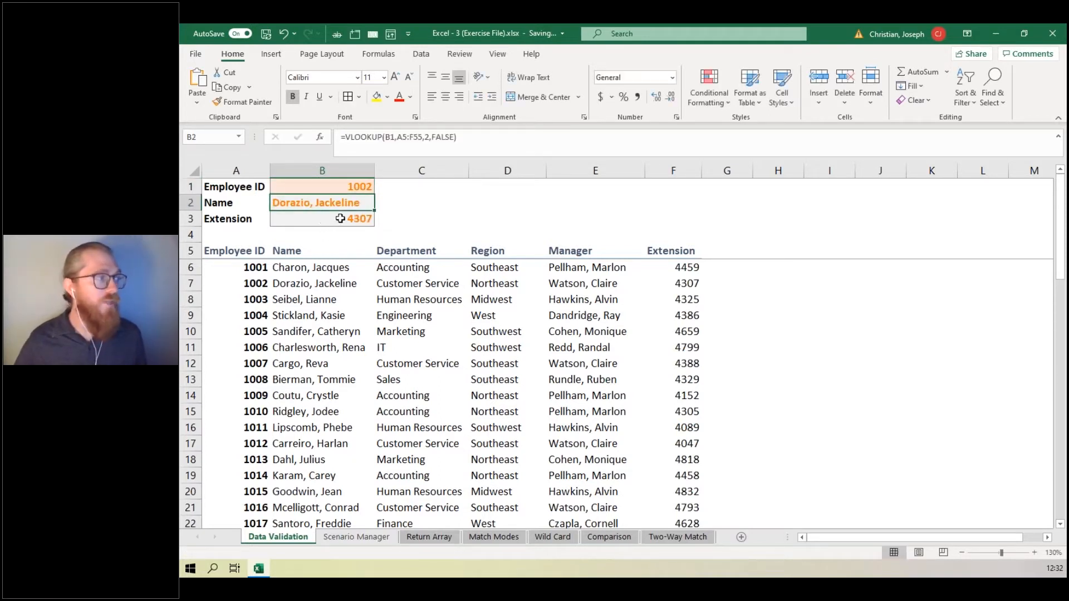
# - Replace the lookup ID in cell B1 with the ID of the fifth employee listed in the table
pyautogui.click(339, 189)
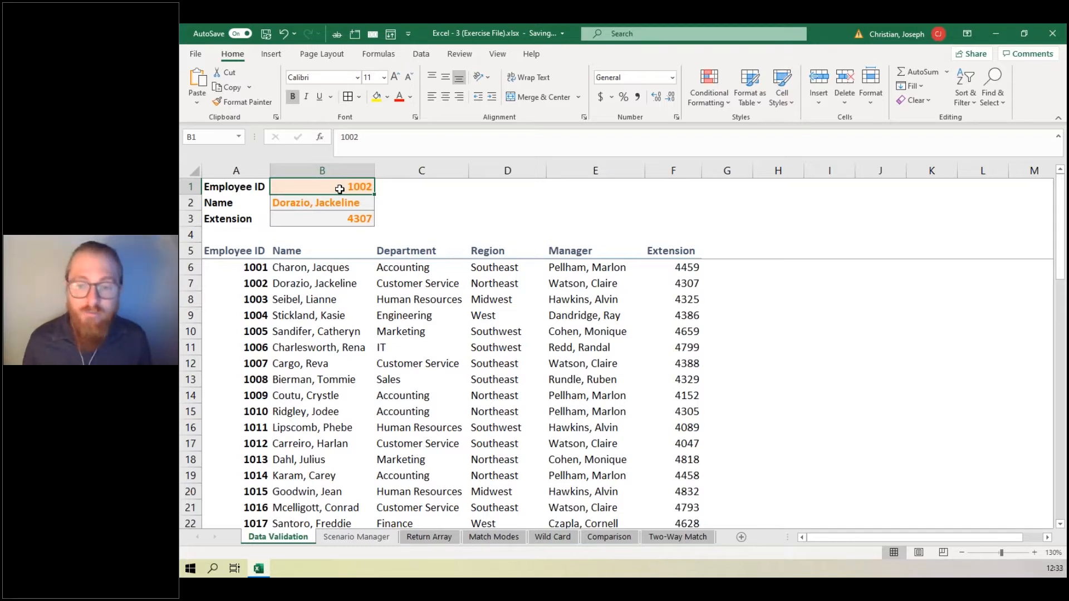
pyautogui.click(339, 190)
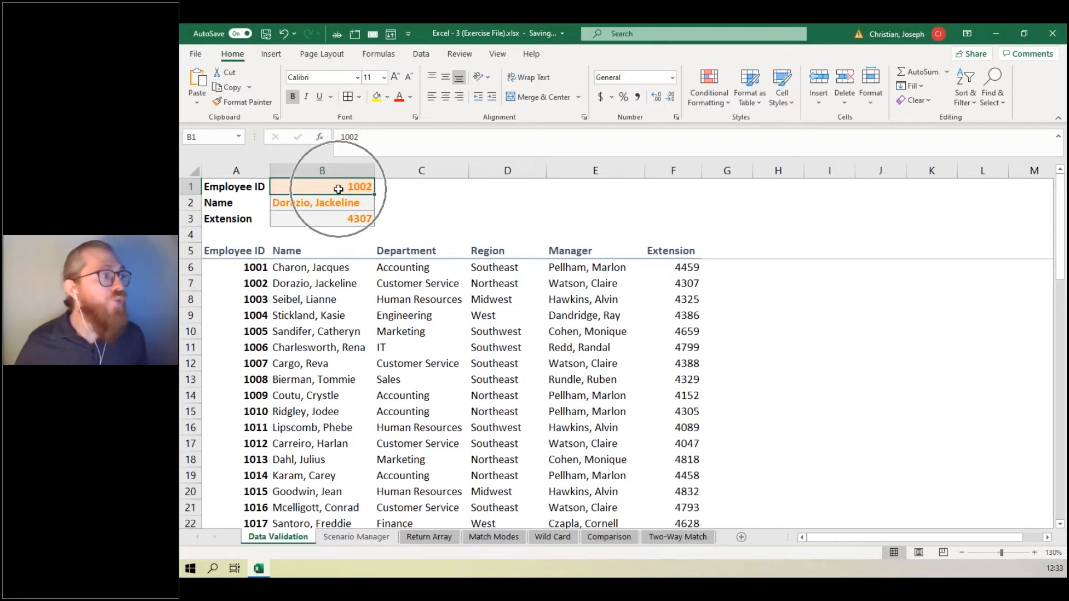
pyautogui.click(312, 190)
pyautogui.click(312, 190)
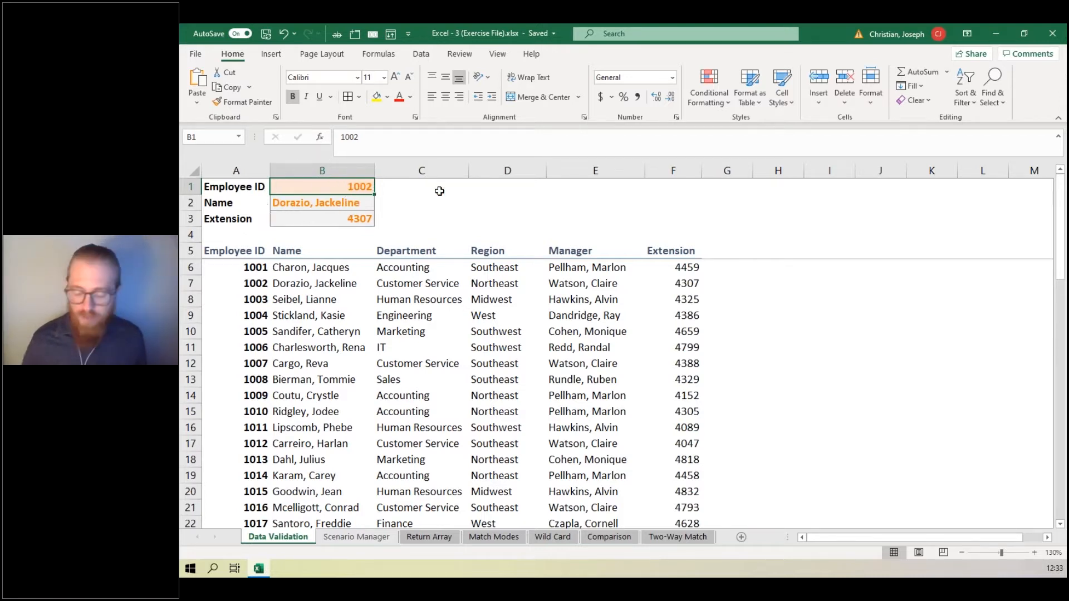
pyautogui.write('1005')
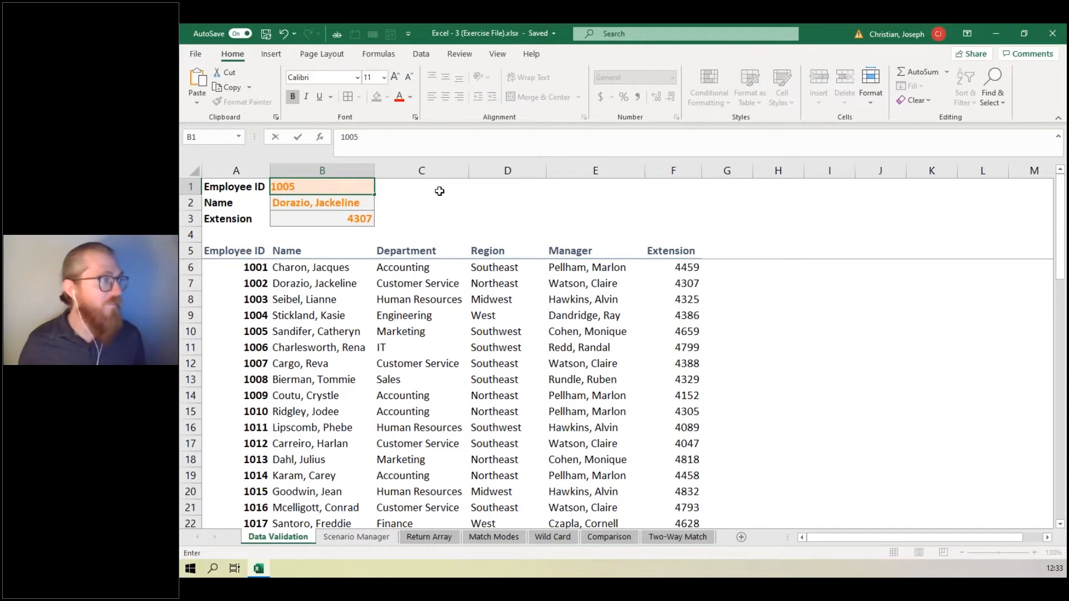
pyautogui.press('Return')
# - Start a data validation rule for the Employee ID cell B1 that allows only values from a List
pyautogui.click(358, 184)
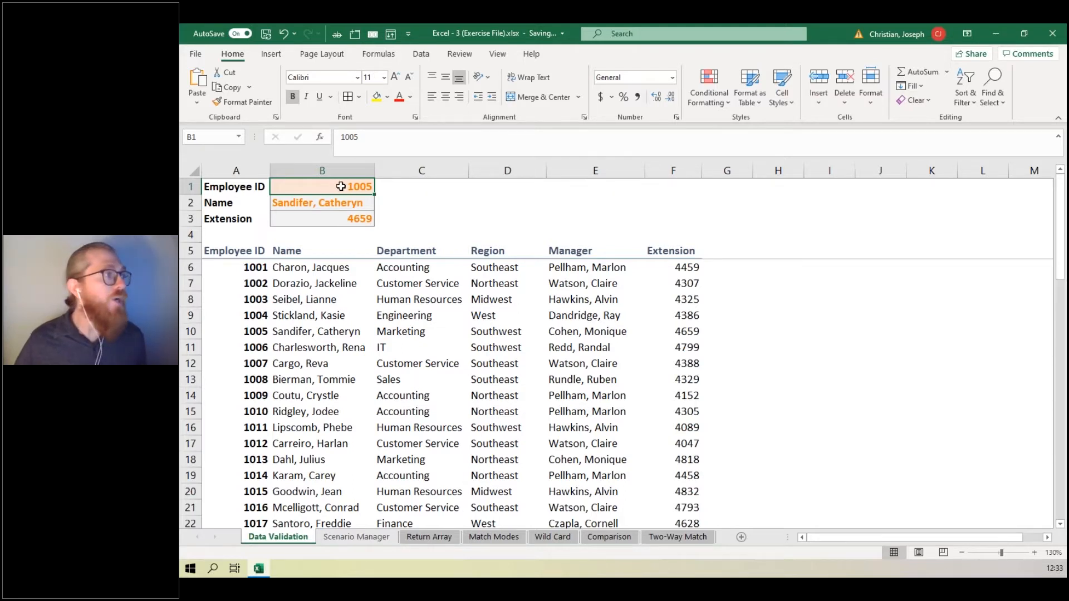
pyautogui.click(422, 55)
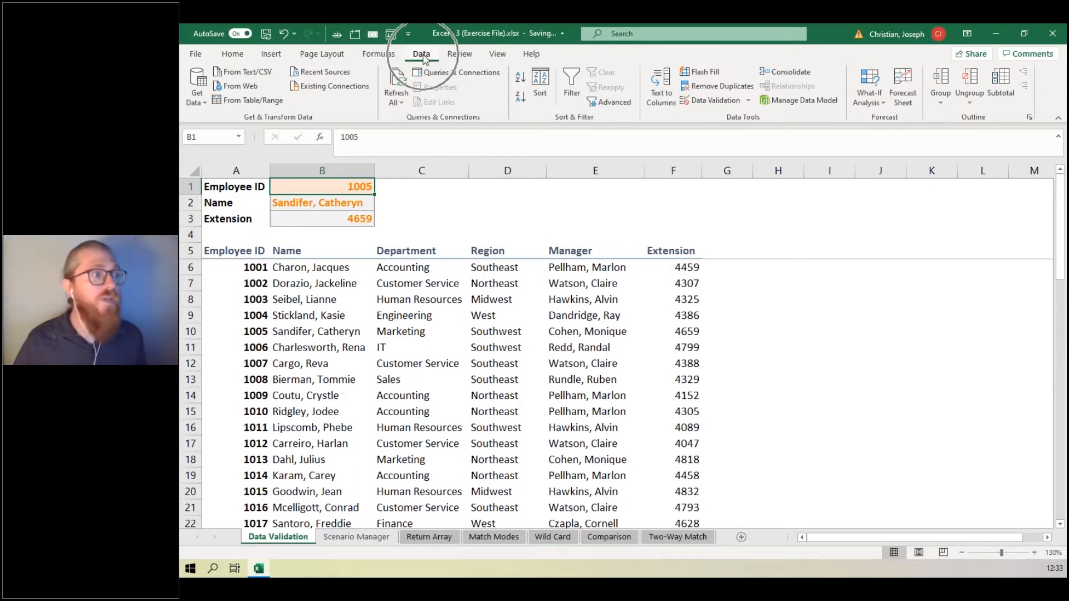
pyautogui.click(707, 103)
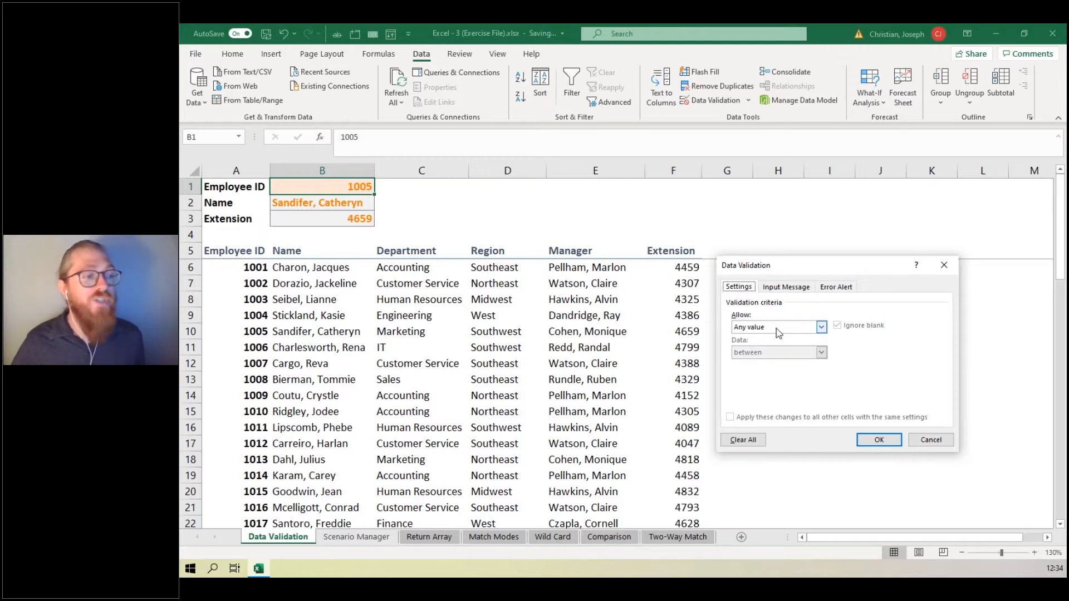
pyautogui.click(778, 329)
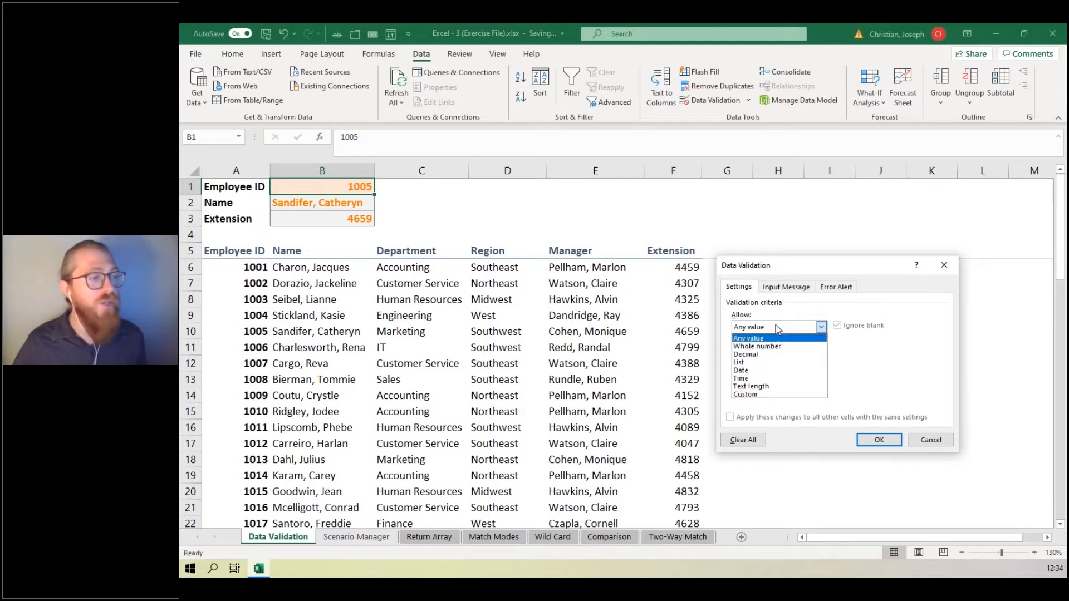
pyautogui.click(757, 362)
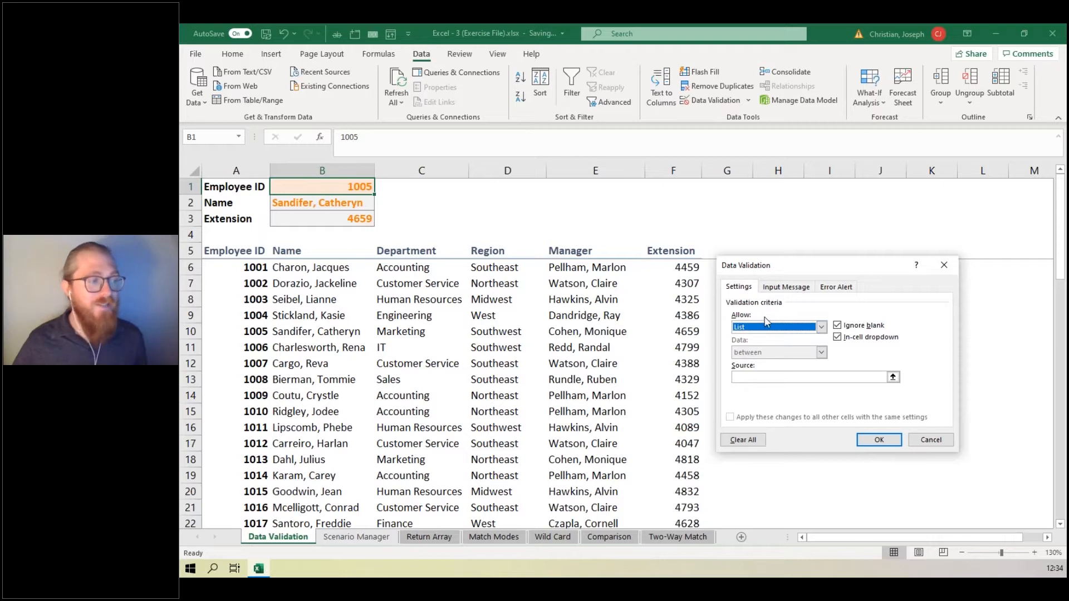
# - Set the validation list's source to the employee IDs in =$A$6:$A$55 and apply the rule to cell B1
pyautogui.click(766, 377)
pyautogui.press('ctrl')
pyautogui.press('ctrl')
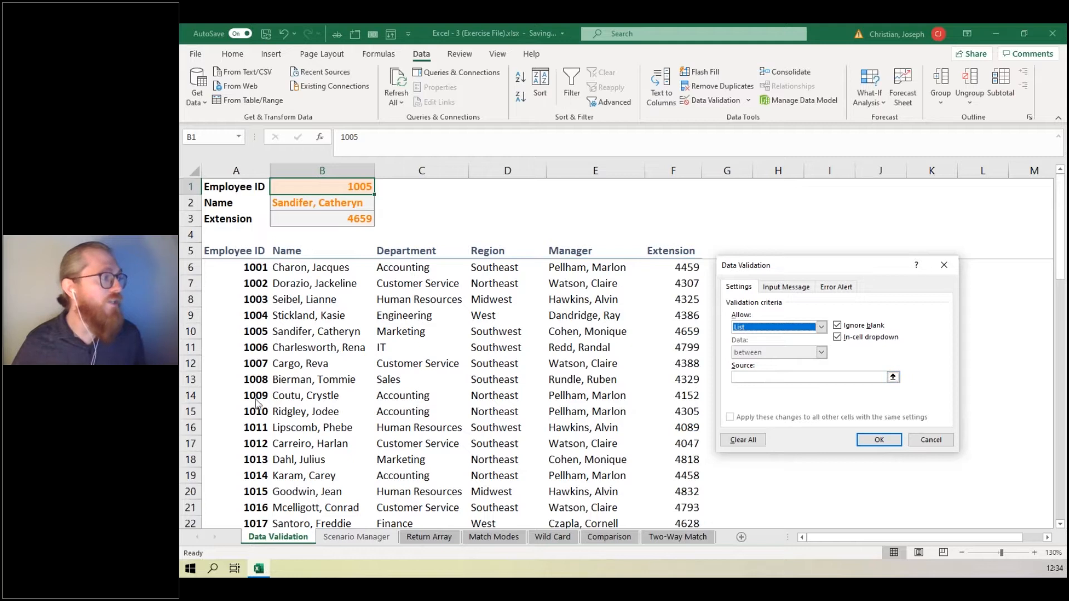
pyautogui.click(749, 378)
pyautogui.click(749, 378)
pyautogui.press('ctrl')
pyautogui.press('ctrl')
pyautogui.press('ctrl')
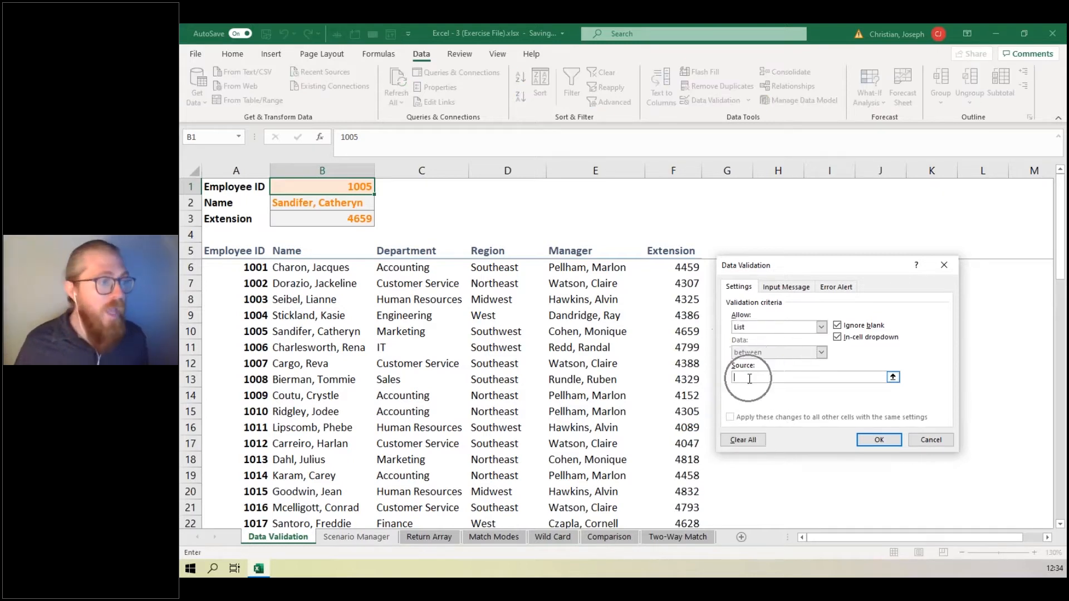
pyautogui.click(236, 267)
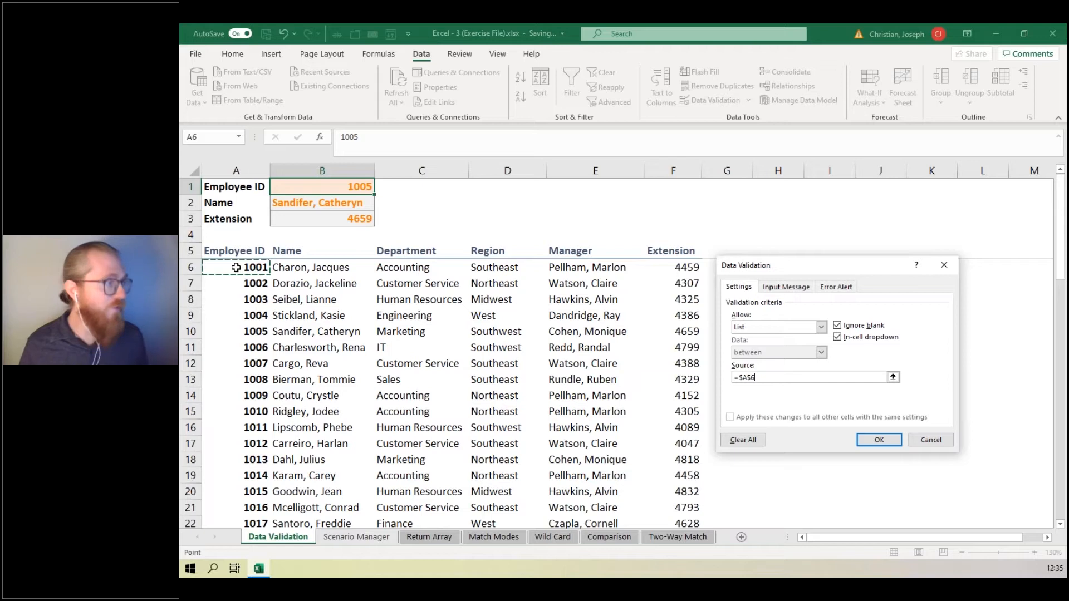
pyautogui.hotkey('ctrl', 'shift', 'Down')
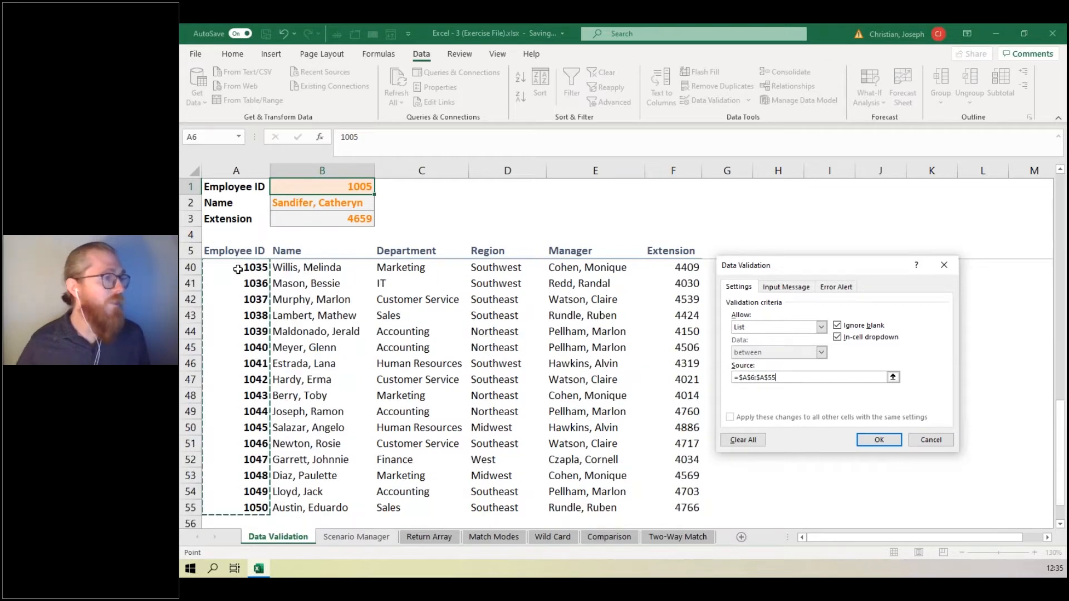
pyautogui.click(762, 385)
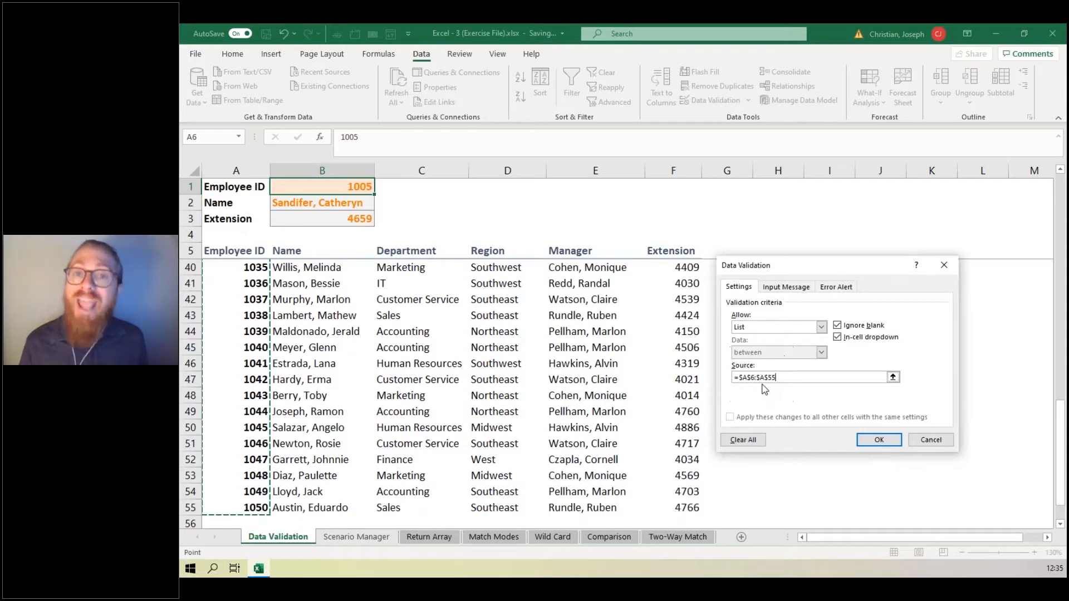
pyautogui.click(765, 389)
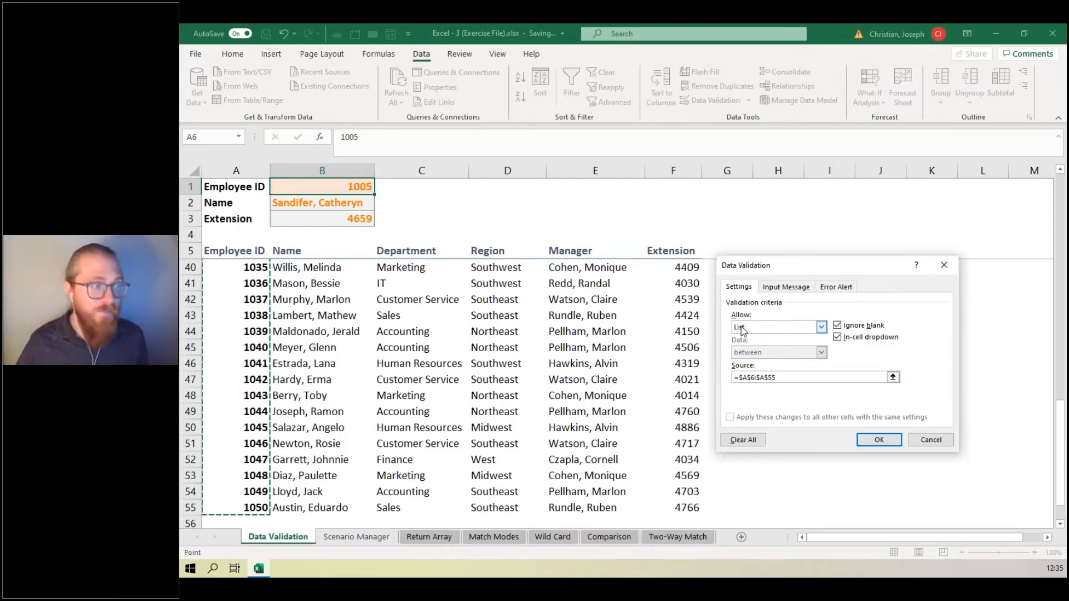
pyautogui.click(881, 443)
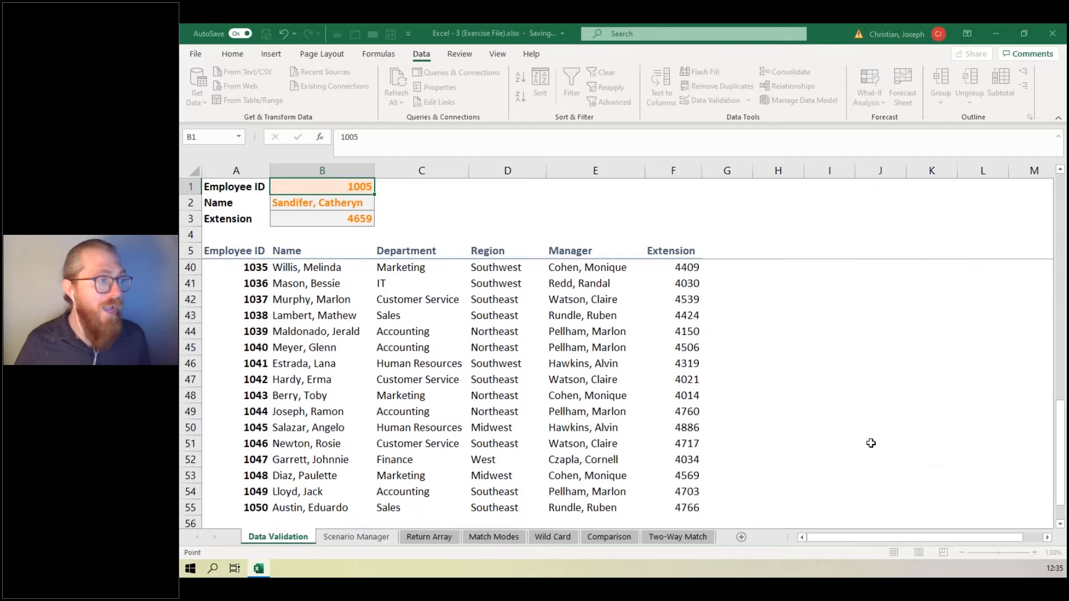
# - Choose the eighth employee's ID from the in-cell dropdown list in cell B1
pyautogui.click(339, 186)
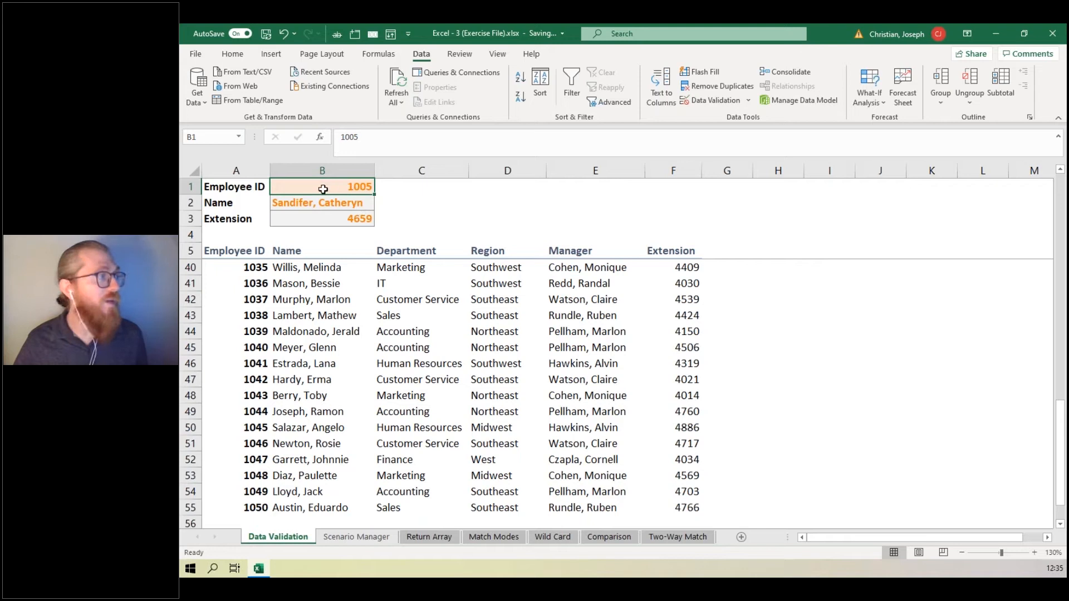
pyautogui.click(359, 198)
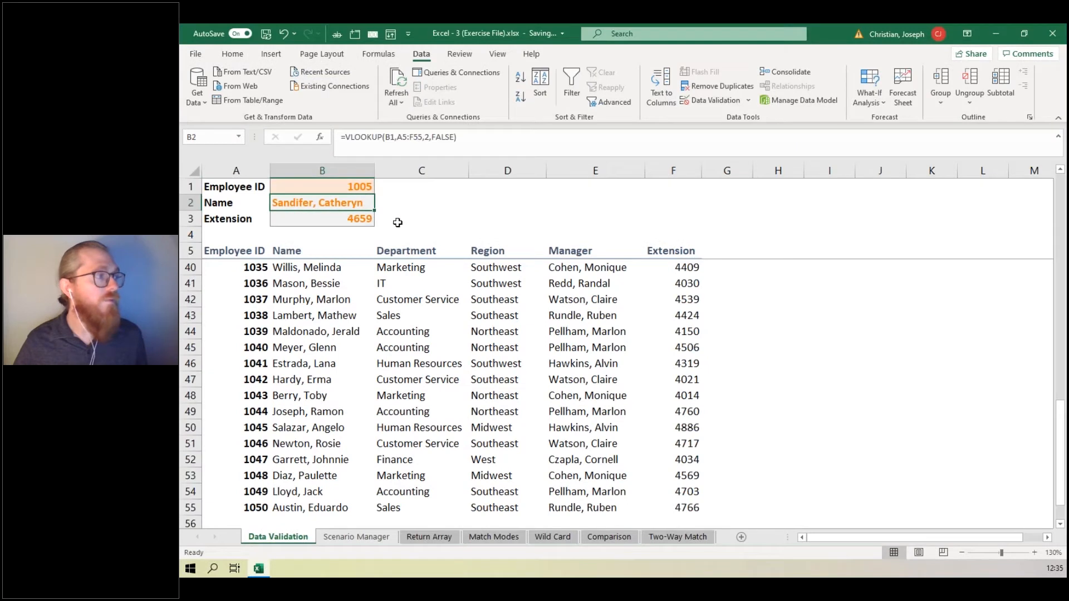
pyautogui.click(343, 189)
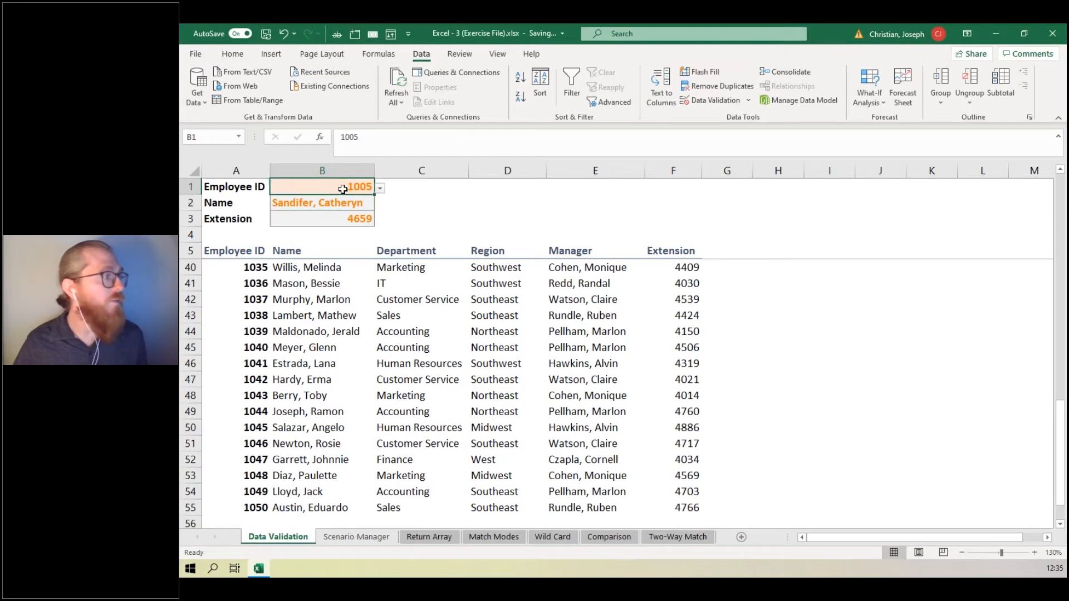
pyautogui.click(379, 189)
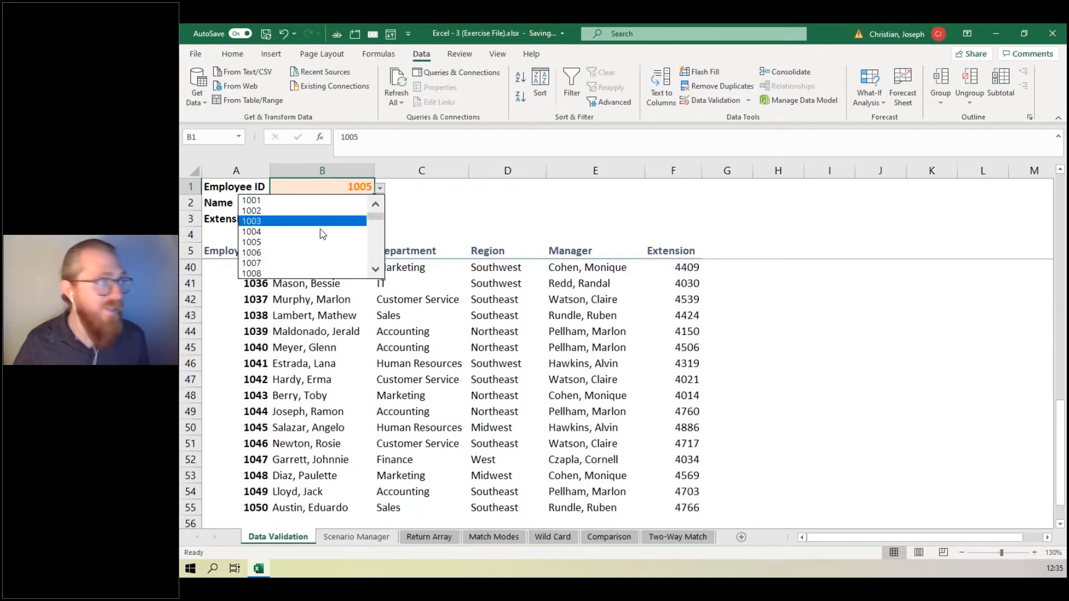
pyautogui.click(283, 272)
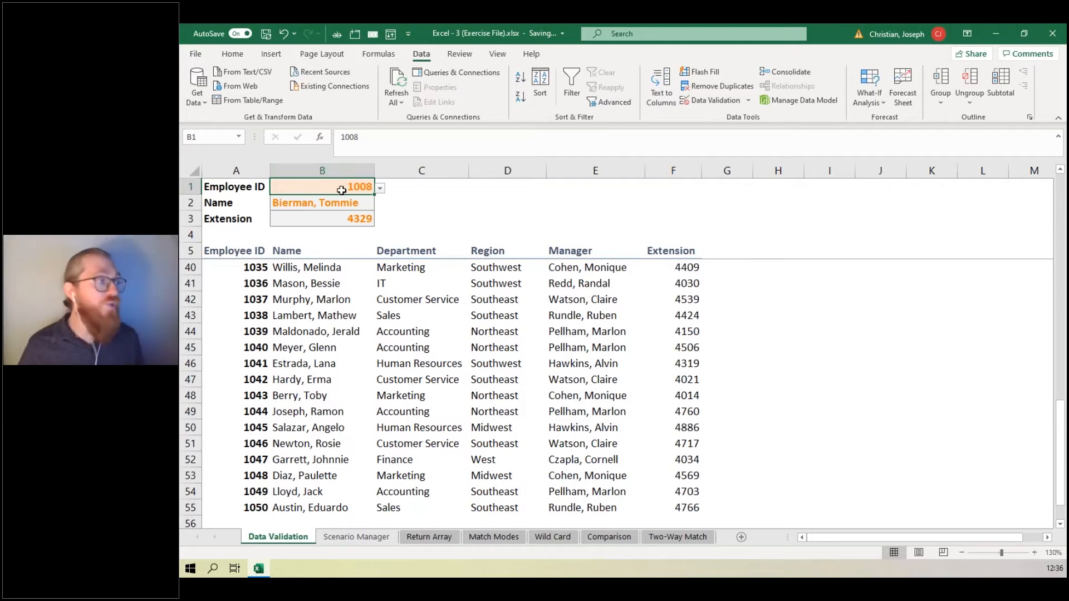
# - Enter the first listed employee's ID manually in cell B1 instead of choosing it from the dropdown
pyautogui.click(379, 188)
pyautogui.moveTo(377, 223); pyautogui.dragTo(400, 202)
pyautogui.click(430, 207)
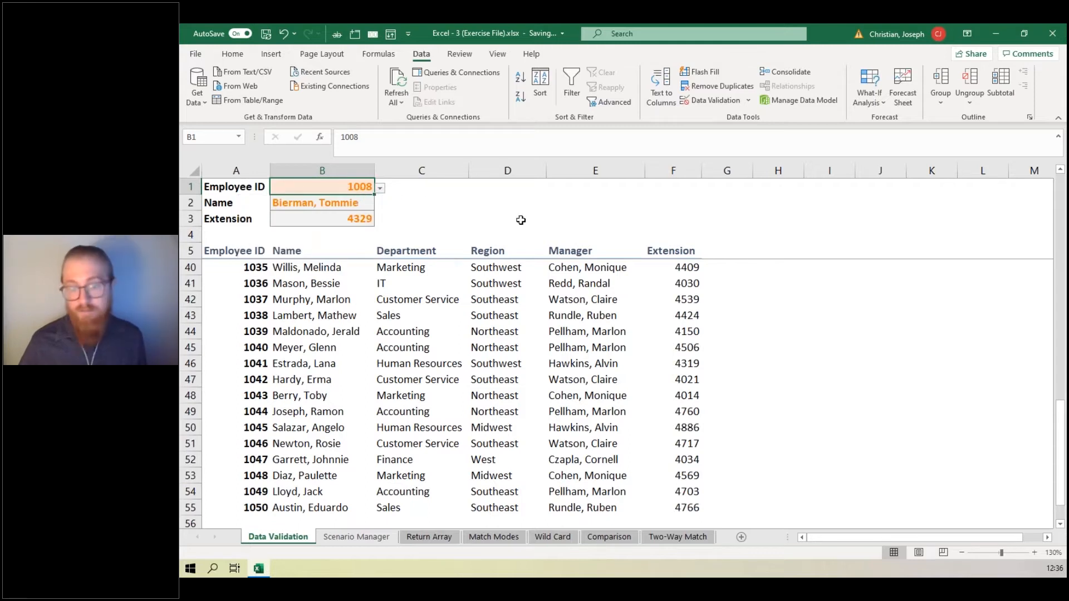
pyautogui.write('100')
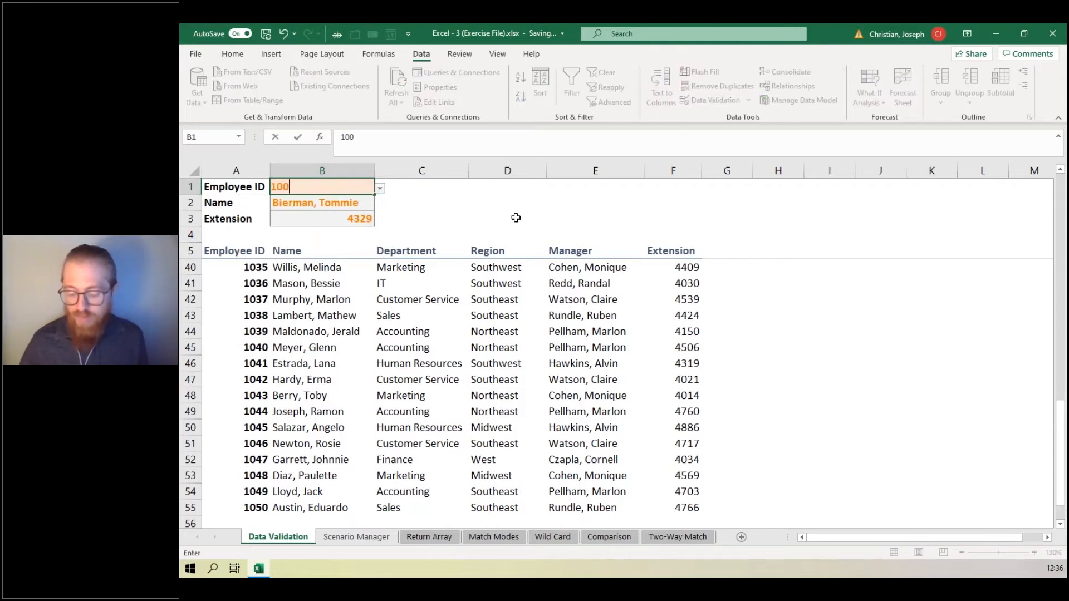
pyautogui.write('1')
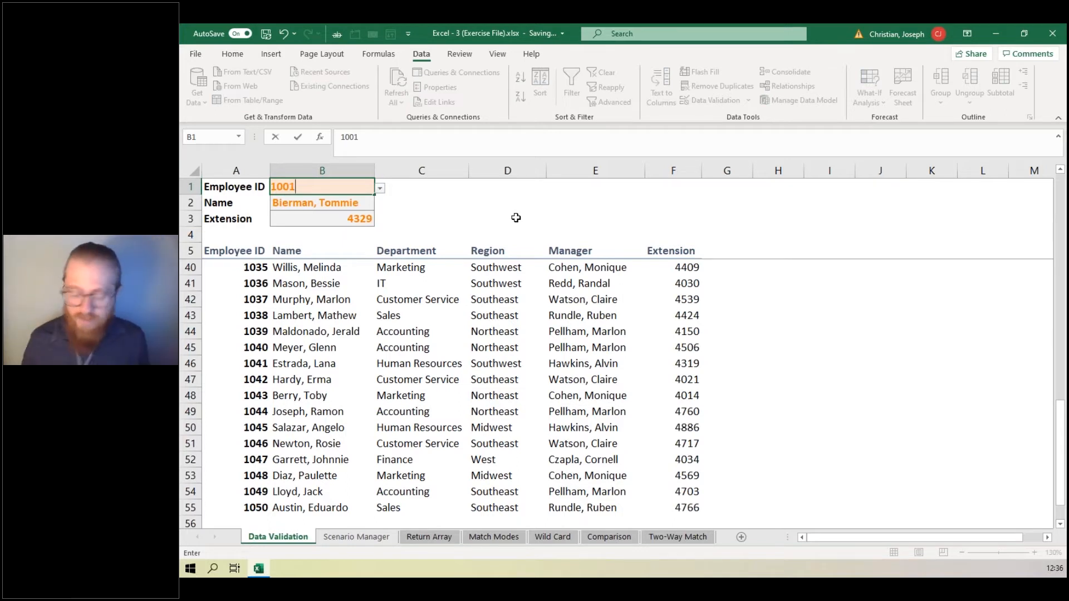
pyautogui.press('Return')
# - Try to enter 10, a value outside the allowed list, in cell B1 and cancel the entry
pyautogui.click(359, 187)
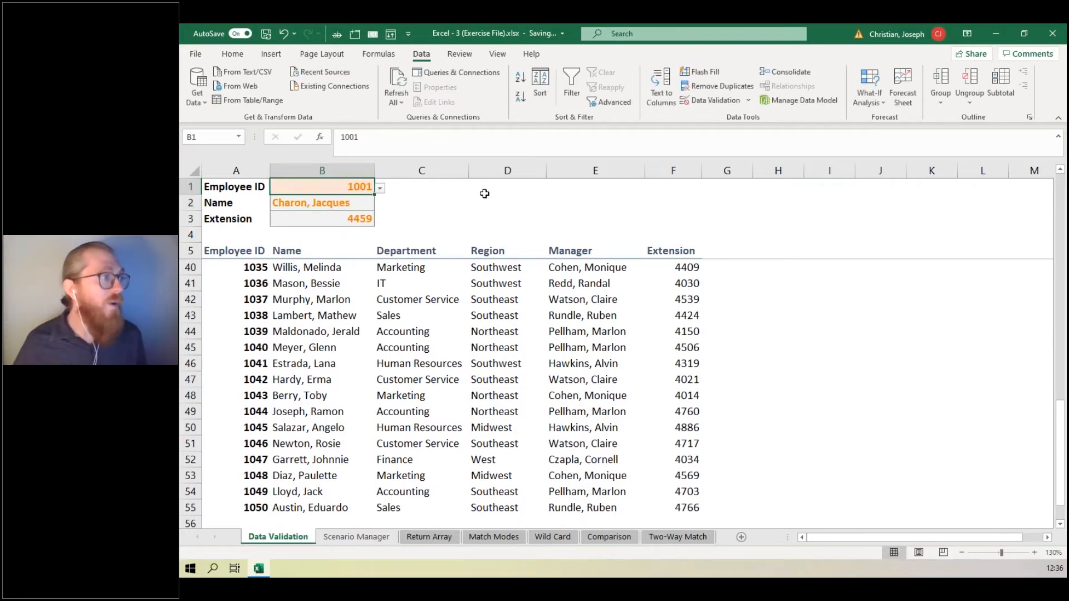
pyautogui.write('1')
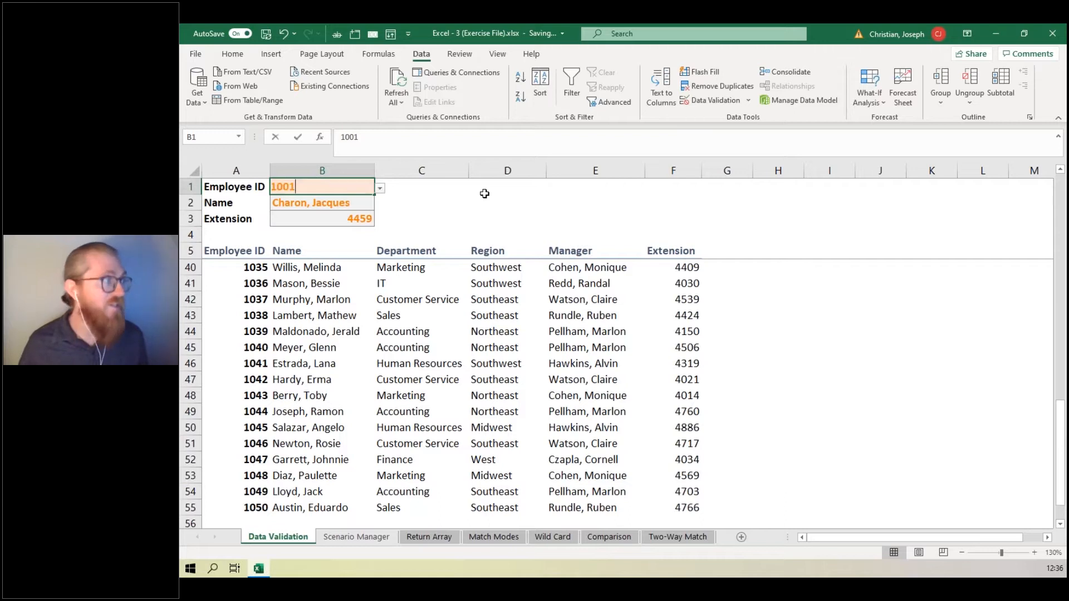
pyautogui.write('0')
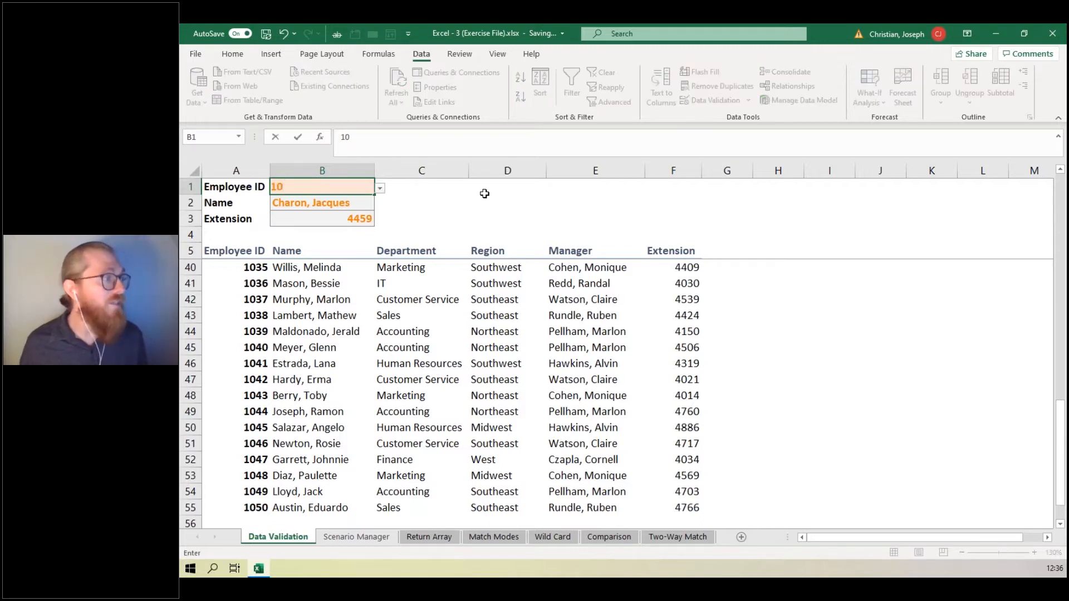
pyautogui.press('Return')
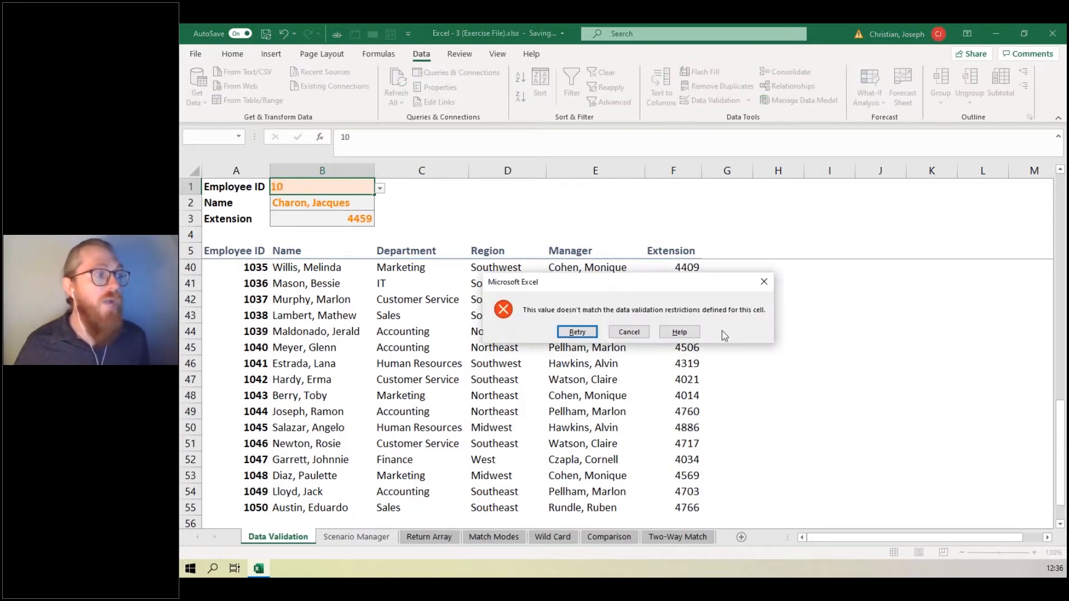
pyautogui.click(628, 333)
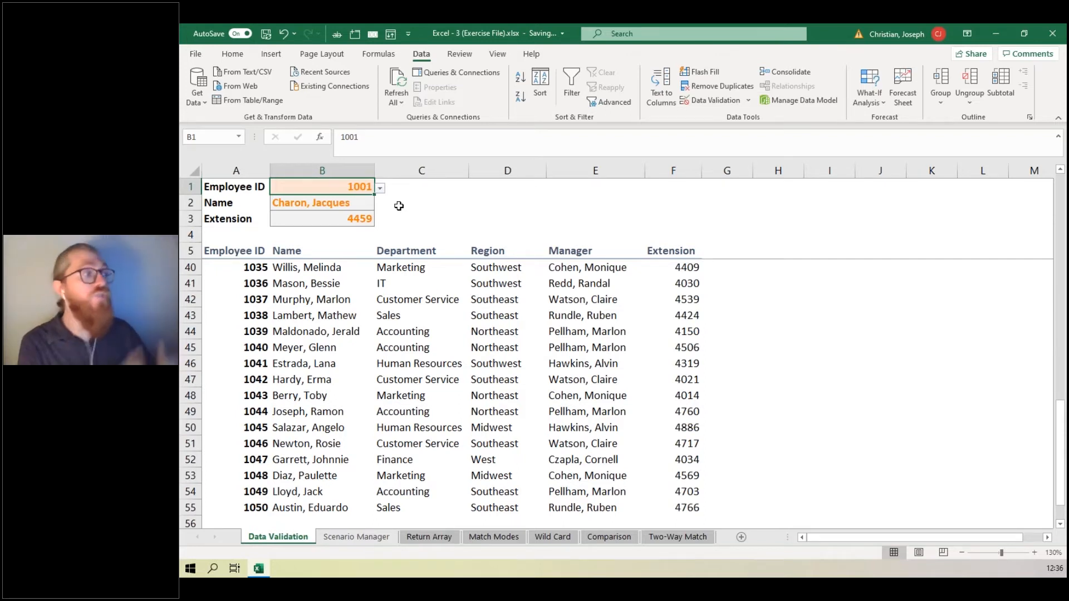
pyautogui.click(381, 189)
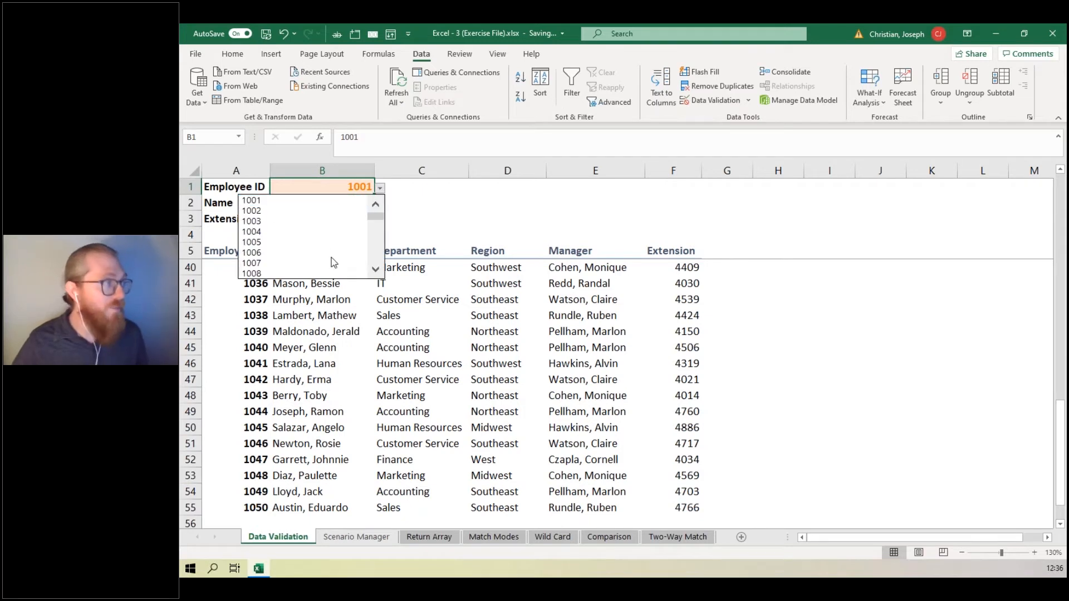
pyautogui.click(413, 198)
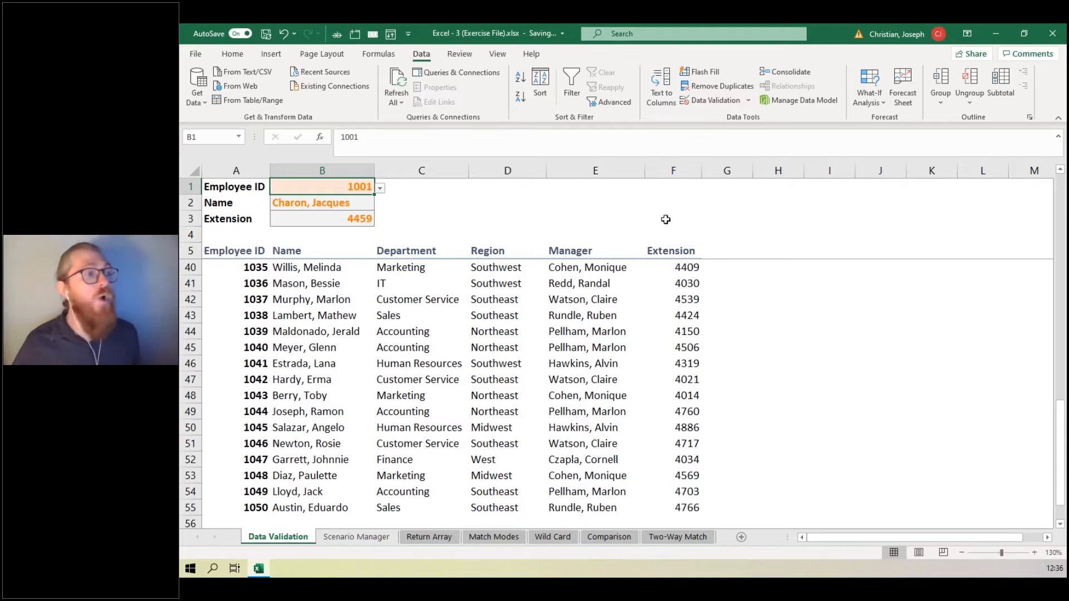
# - Add data validation to the whole Extension column F that allows only whole numbers between 4000 and 4999
pyautogui.click(677, 166)
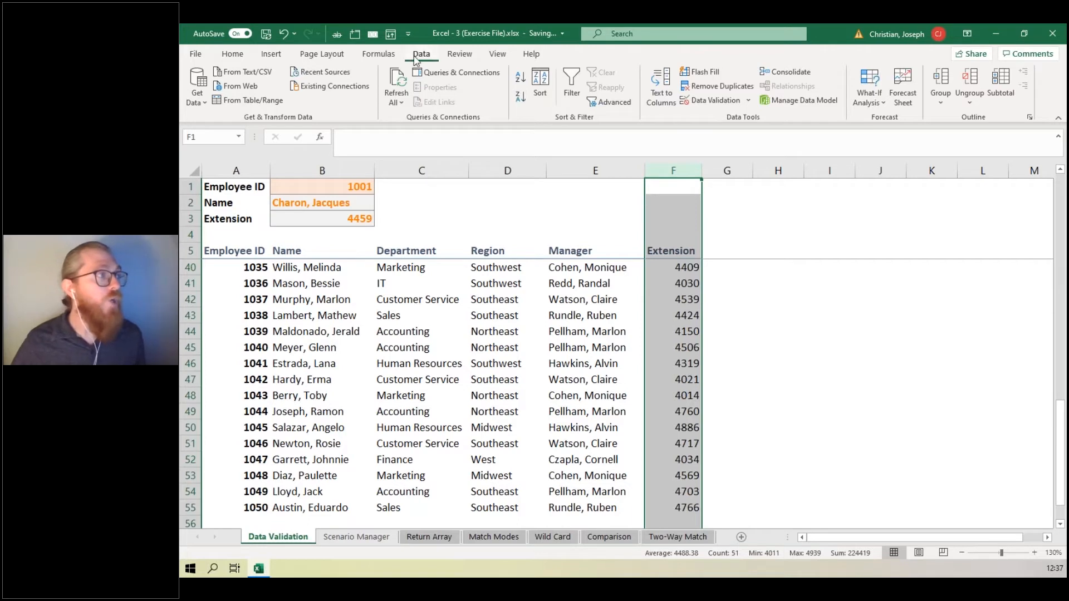
pyautogui.click(724, 101)
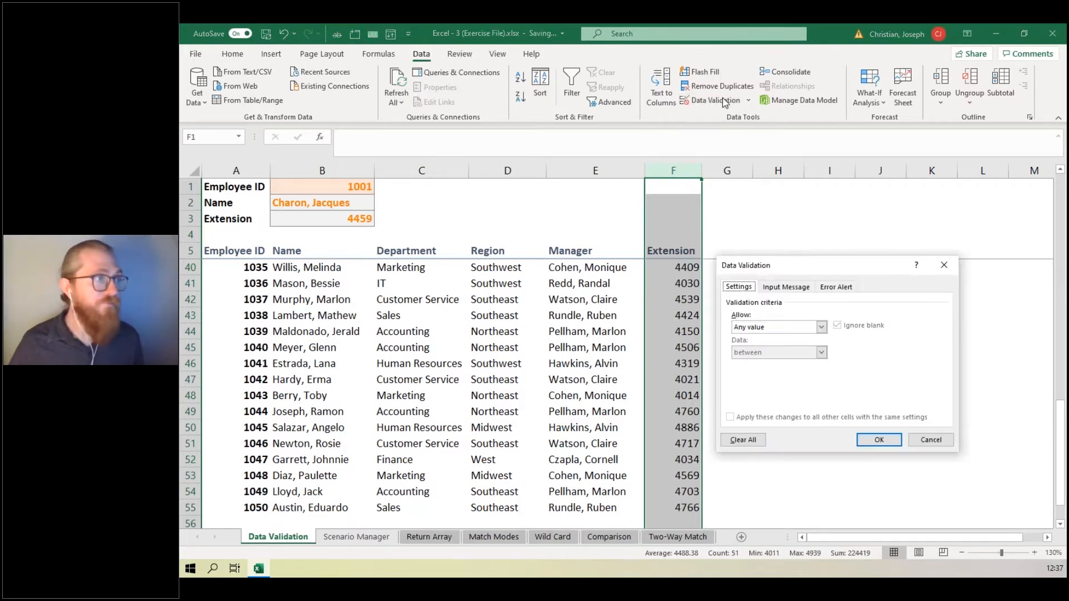
pyautogui.click(762, 329)
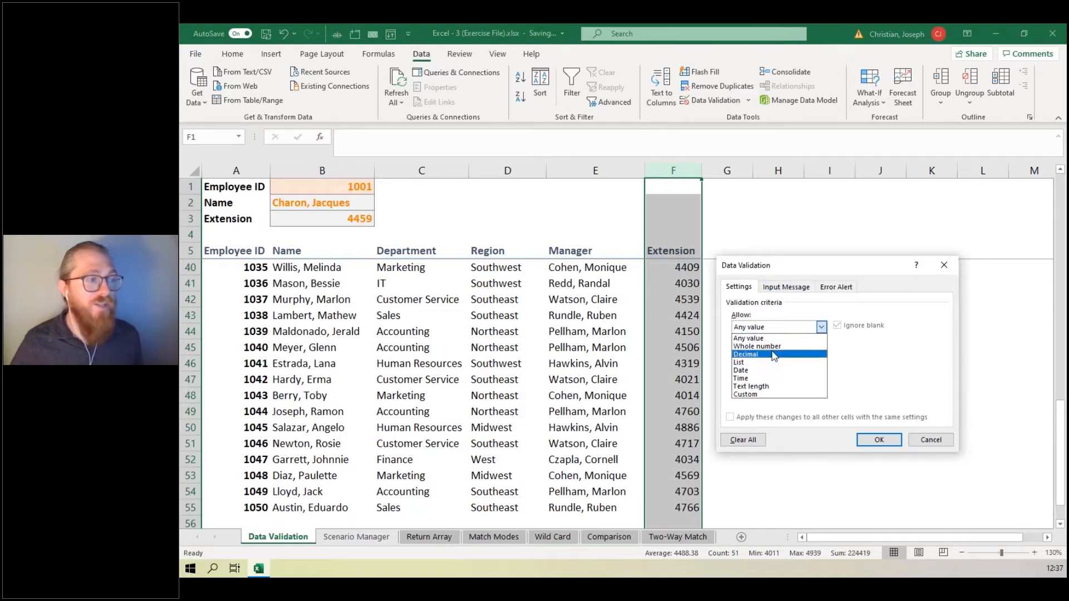
pyautogui.click(774, 347)
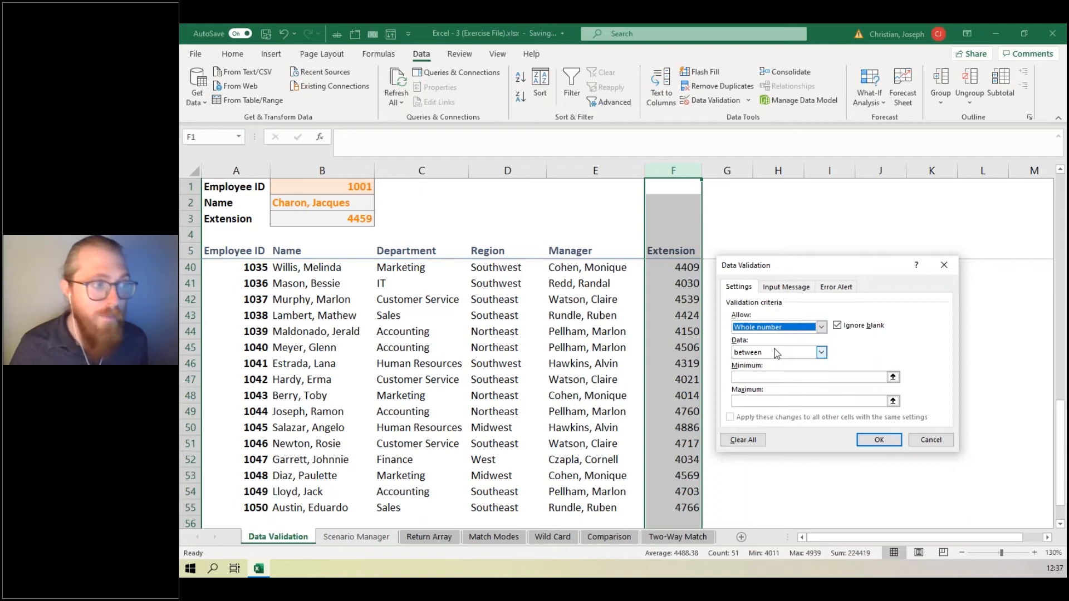
pyautogui.click(765, 377)
pyautogui.write('4000')
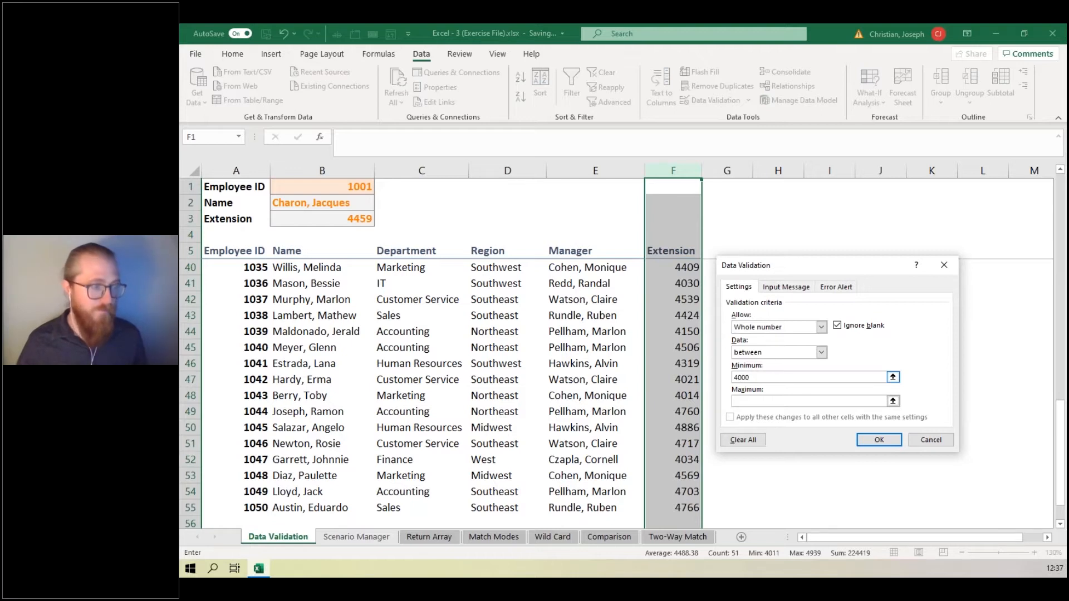
pyautogui.write('49')
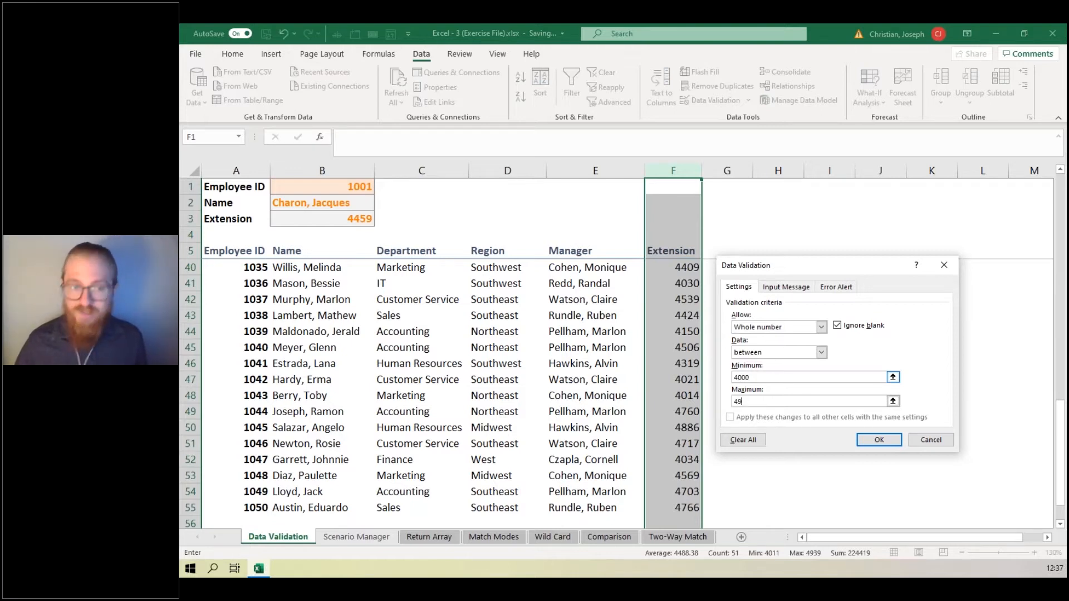
pyautogui.write('99')
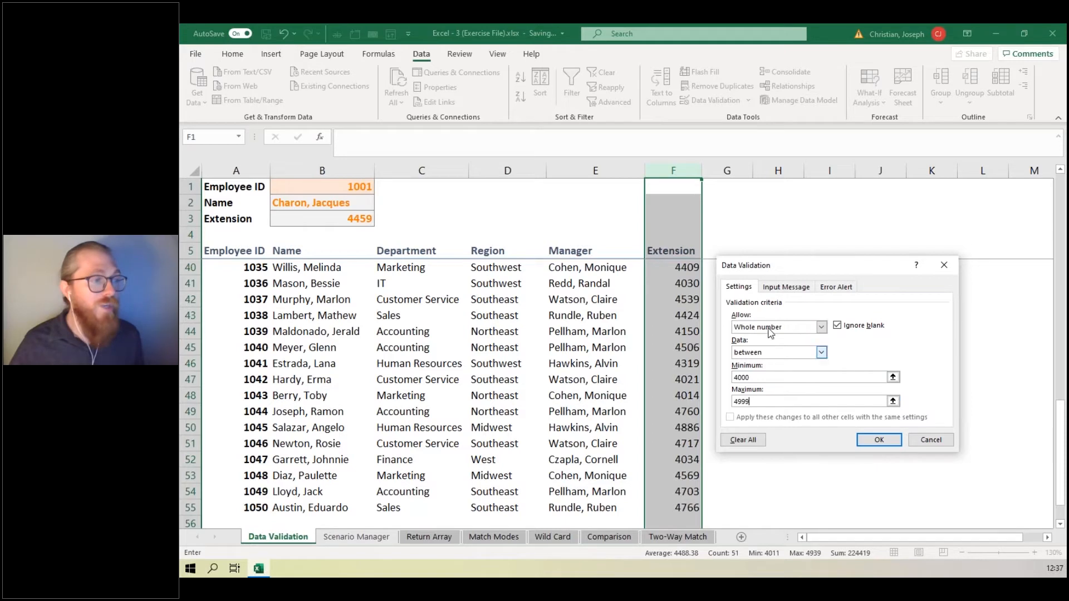
pyautogui.click(879, 440)
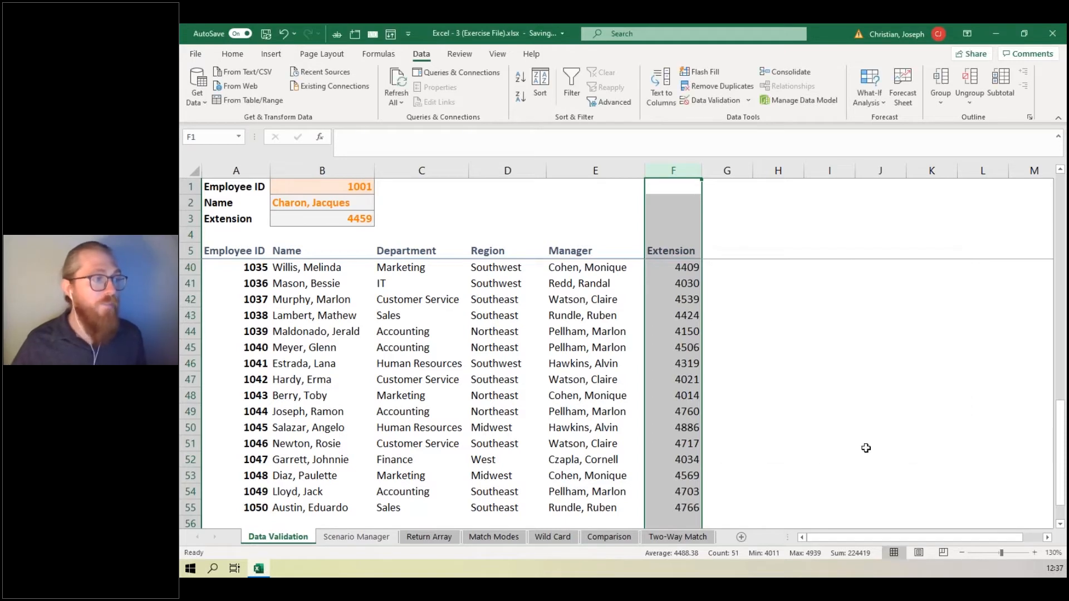
# - Try to enter 5601, a value outside the allowed range, in cell F3 and cancel the entry
pyautogui.click(685, 231)
pyautogui.click(684, 218)
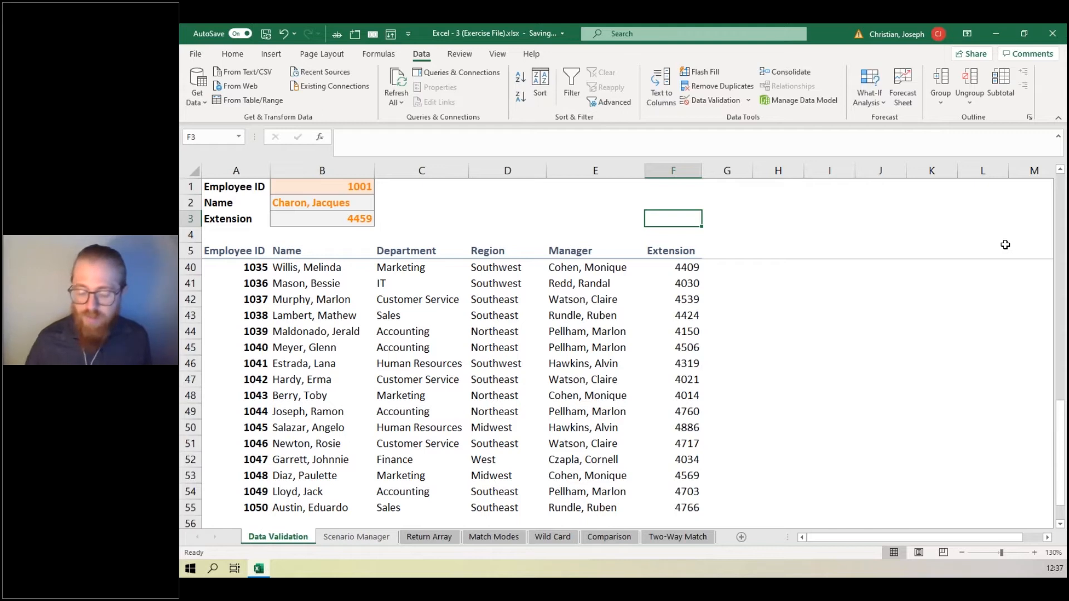
pyautogui.write('5601')
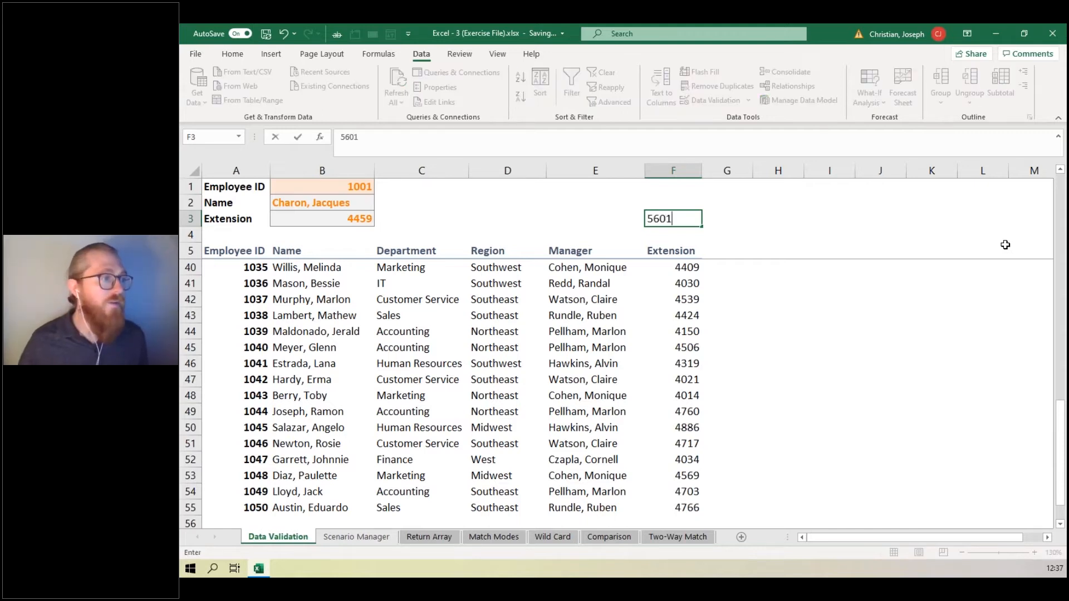
pyautogui.press('Return')
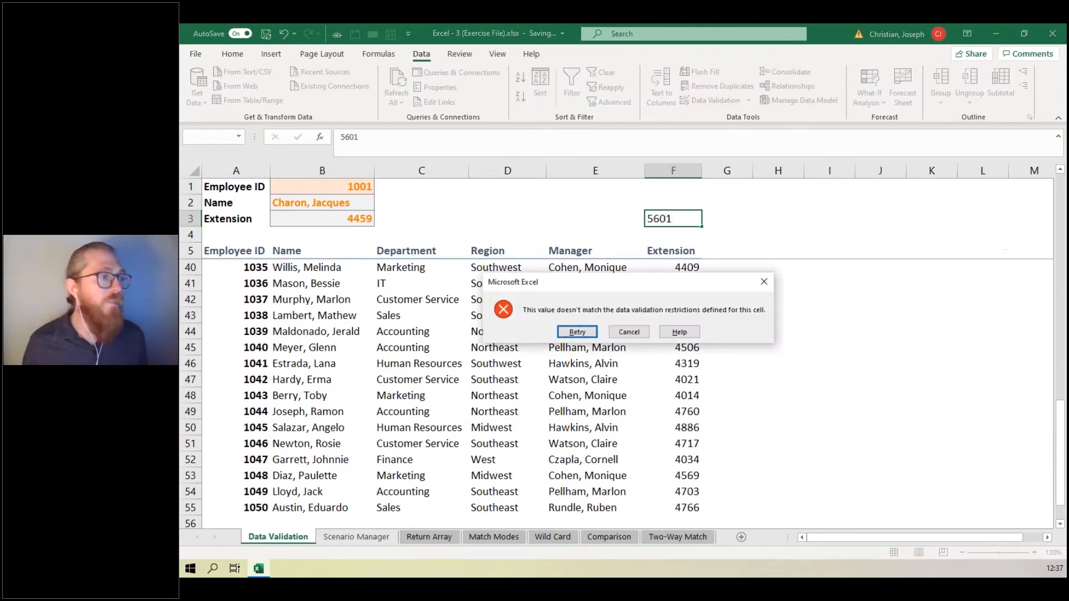
pyautogui.click(630, 333)
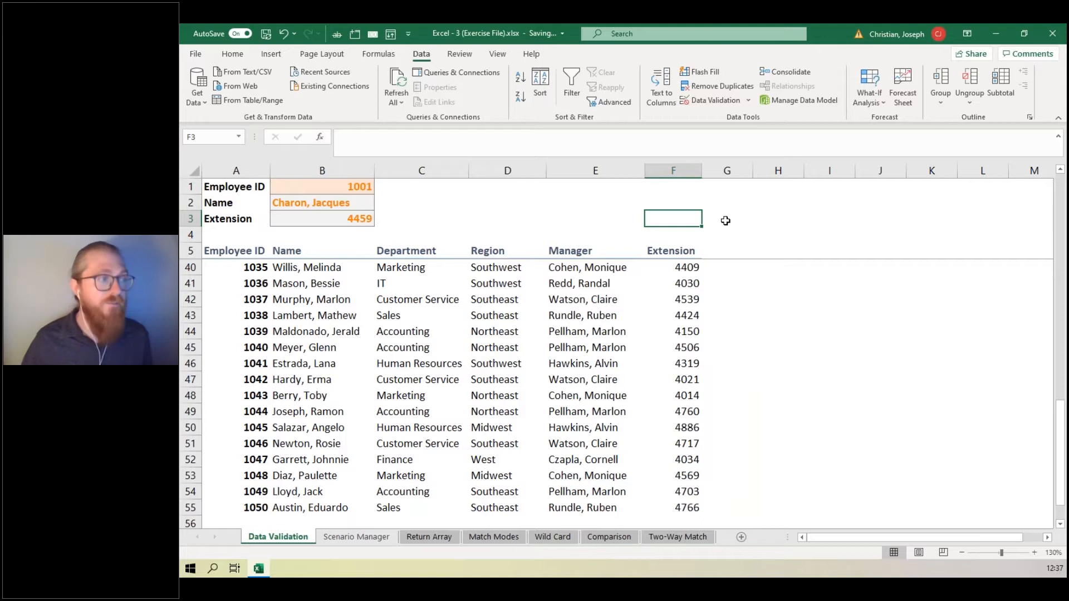
# - Enter 4001, a value within the allowed range, in cell F3
pyautogui.write('4001')
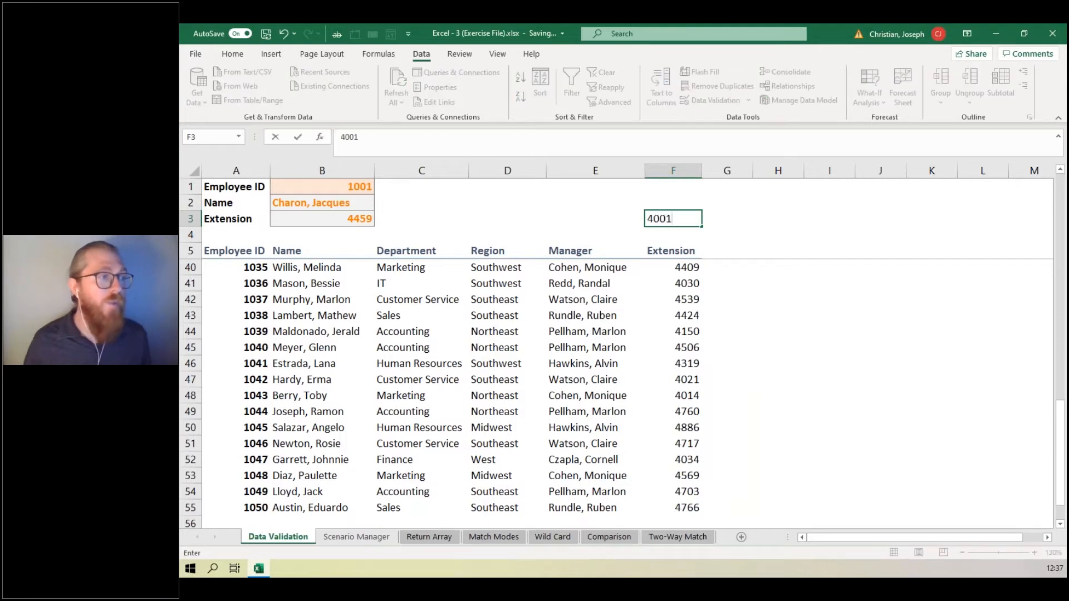
pyautogui.press('Return')
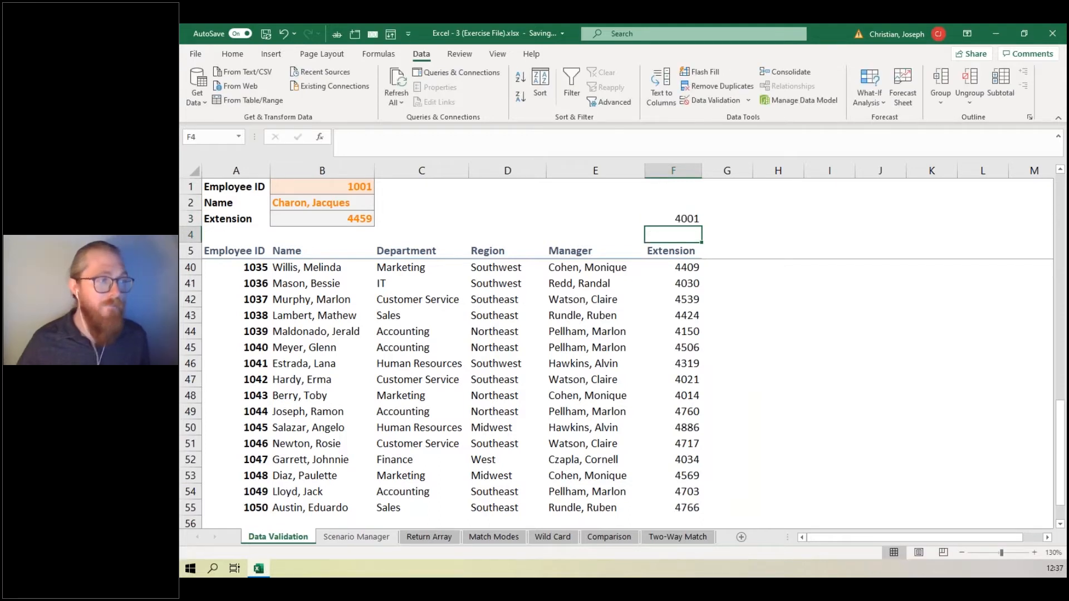
pyautogui.click(684, 218)
pyautogui.click(672, 170)
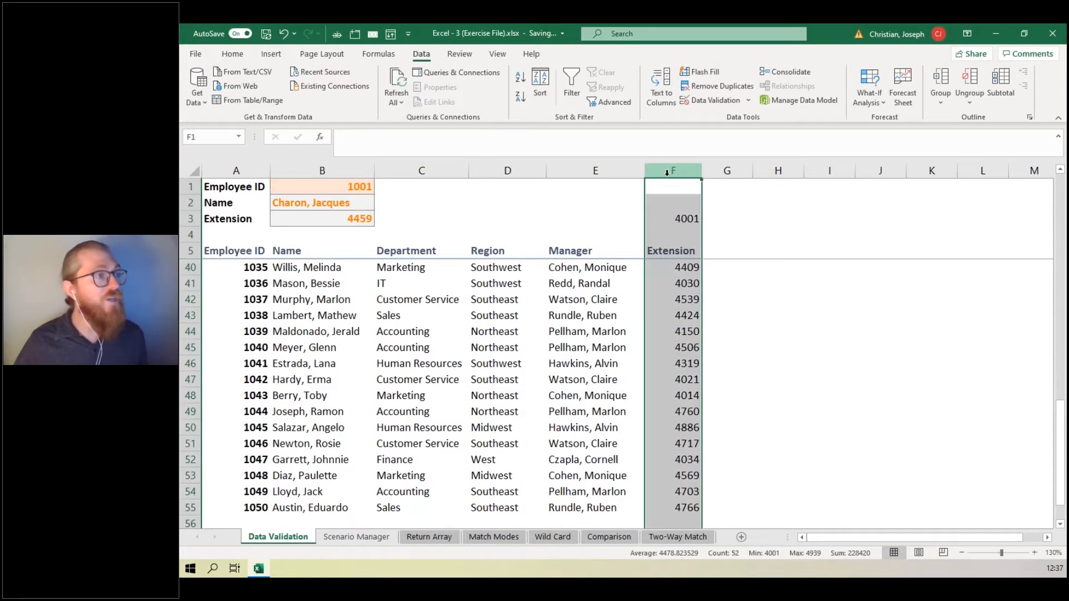
# - Try to enter 5 in cell F2 and cancel the entry
pyautogui.click(686, 200)
pyautogui.write('5')
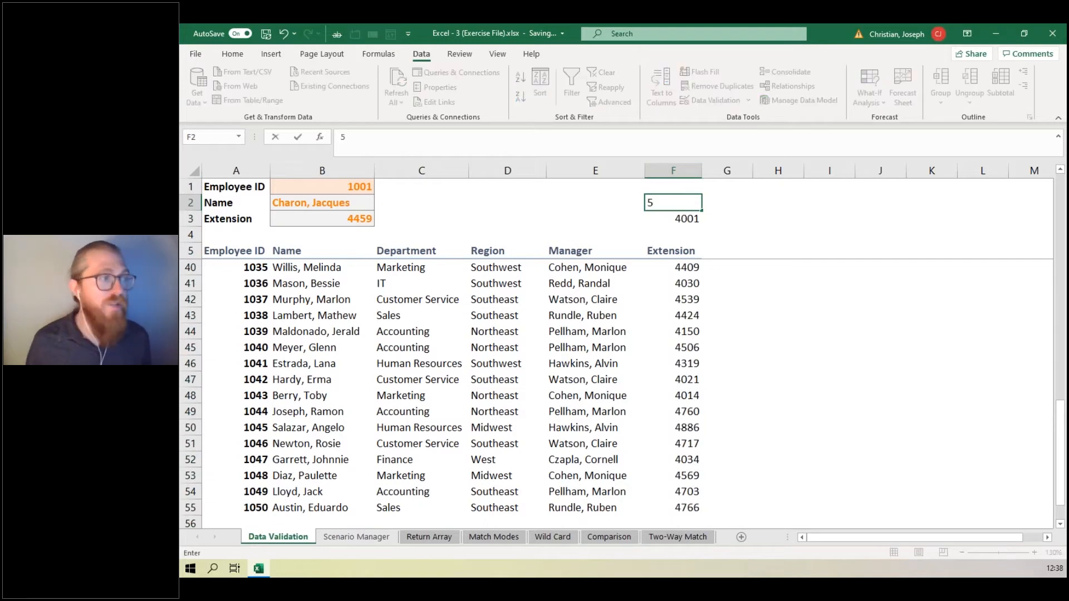
pyautogui.press('Return')
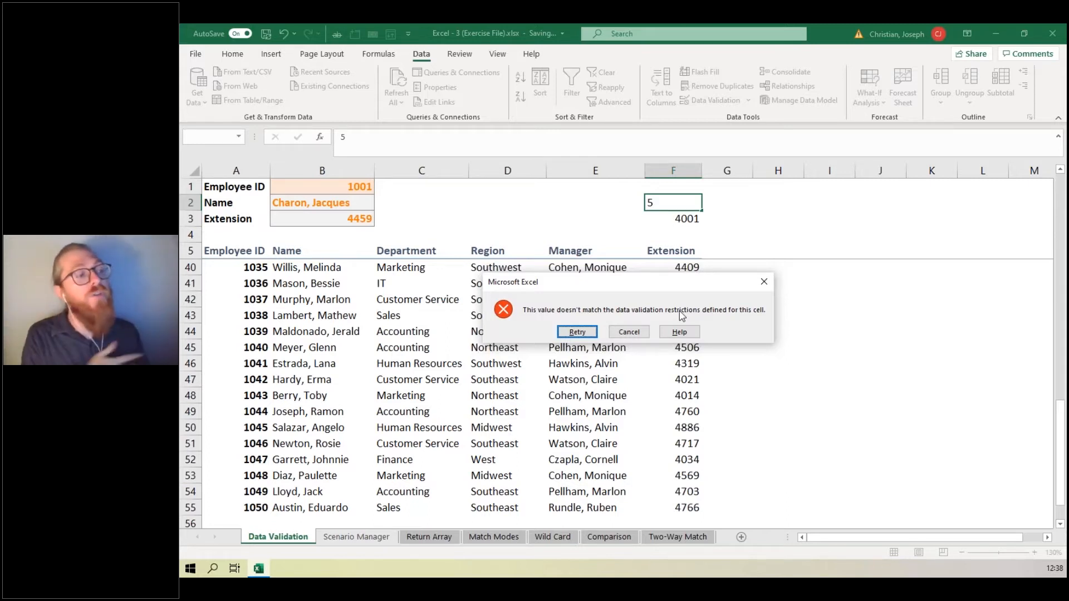
pyautogui.click(624, 334)
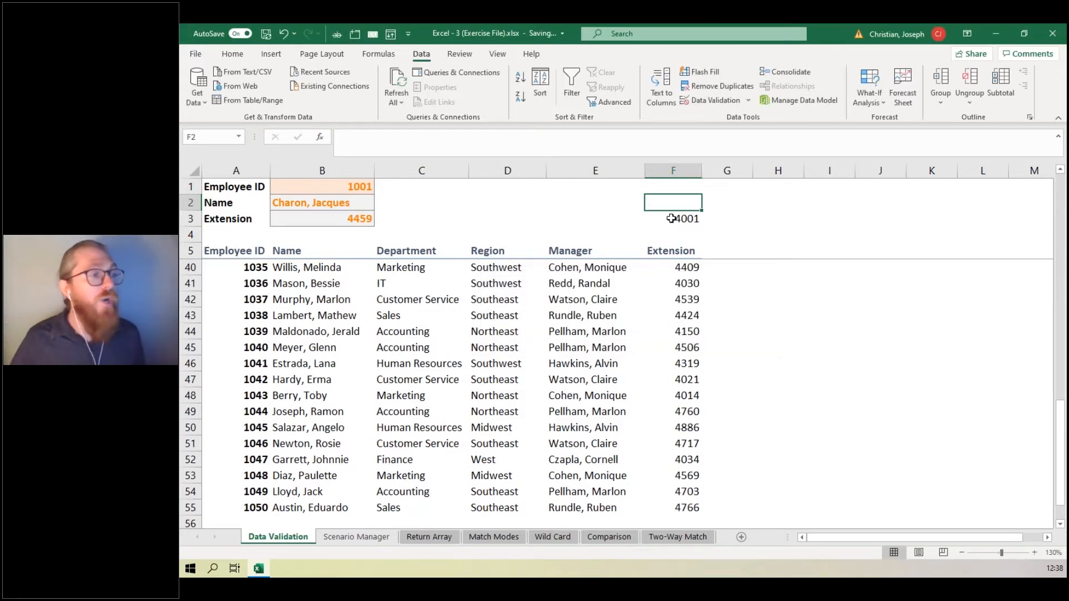
# - Write "Four digit numbers that start with 4 ONLY!" as the error alert message of column F's data validation
pyautogui.click(673, 173)
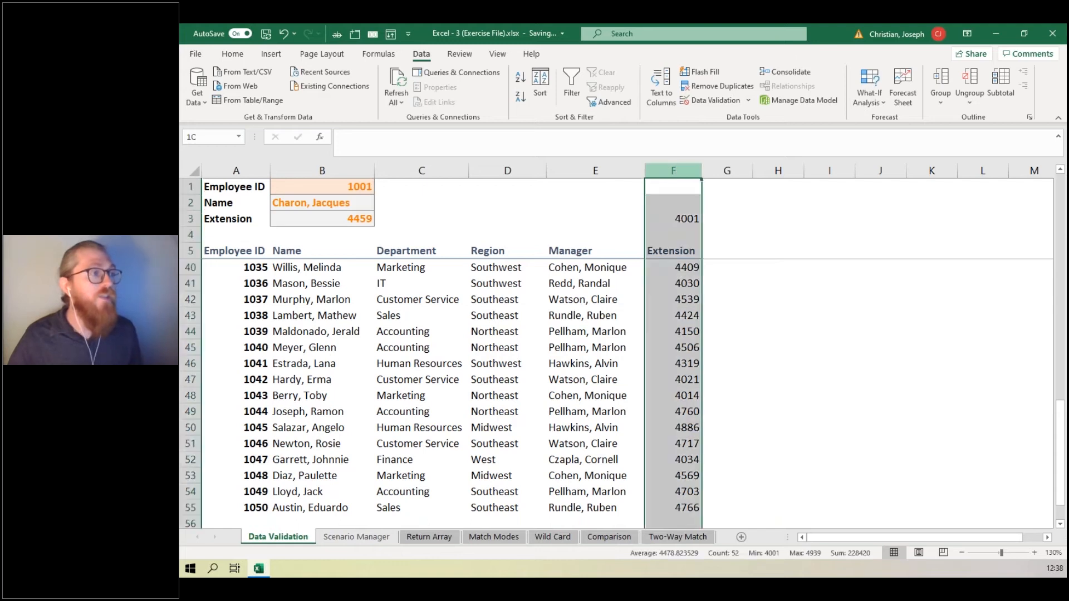
pyautogui.click(726, 102)
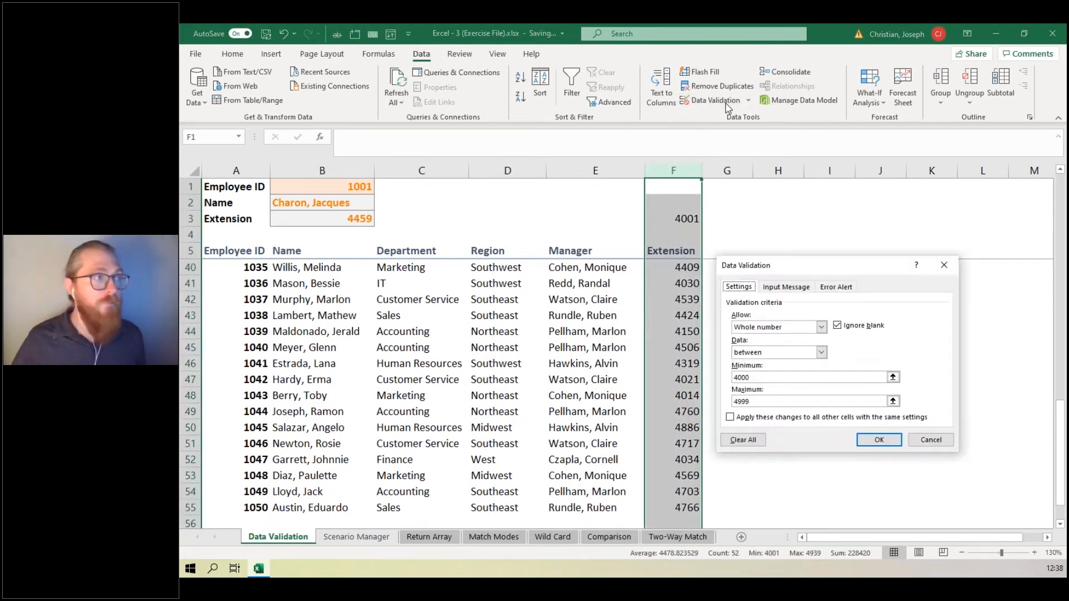
pyautogui.click(837, 288)
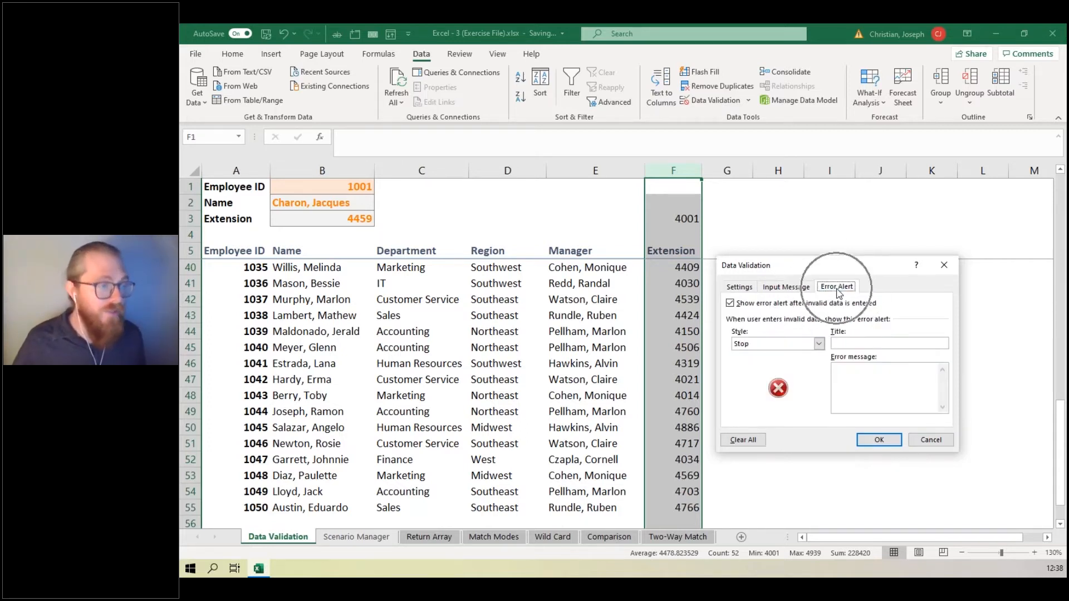
pyautogui.click(864, 387)
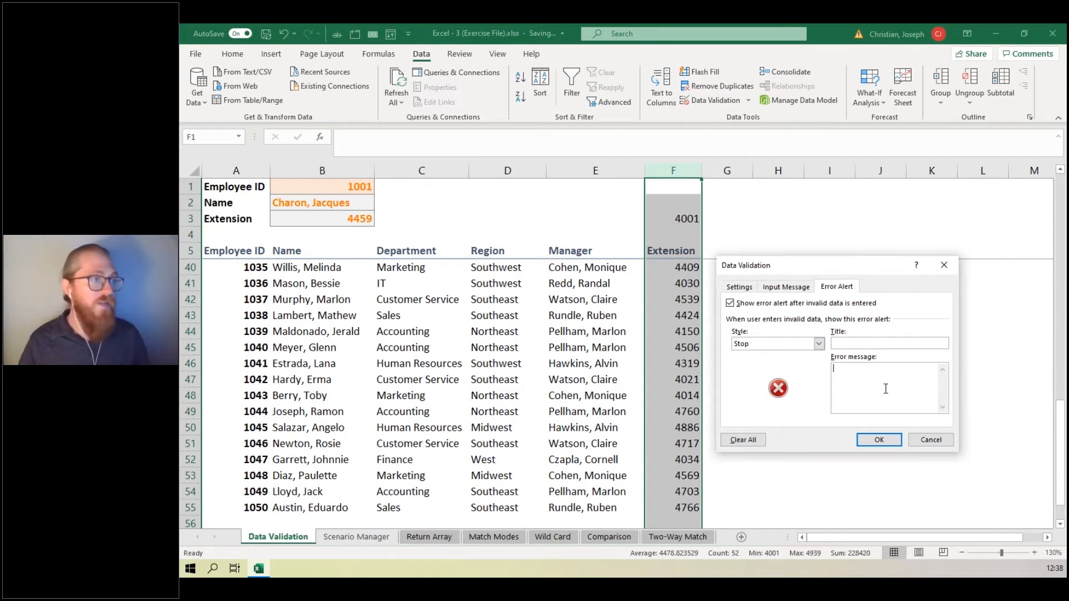
pyautogui.write('Four digit nu')
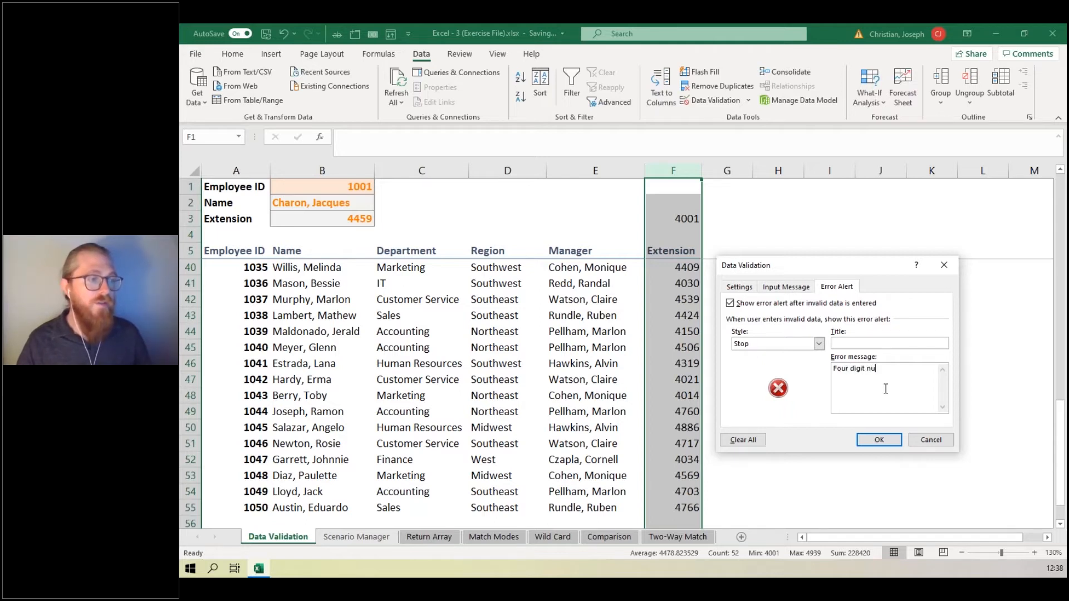
pyautogui.write('mbers that start with ')
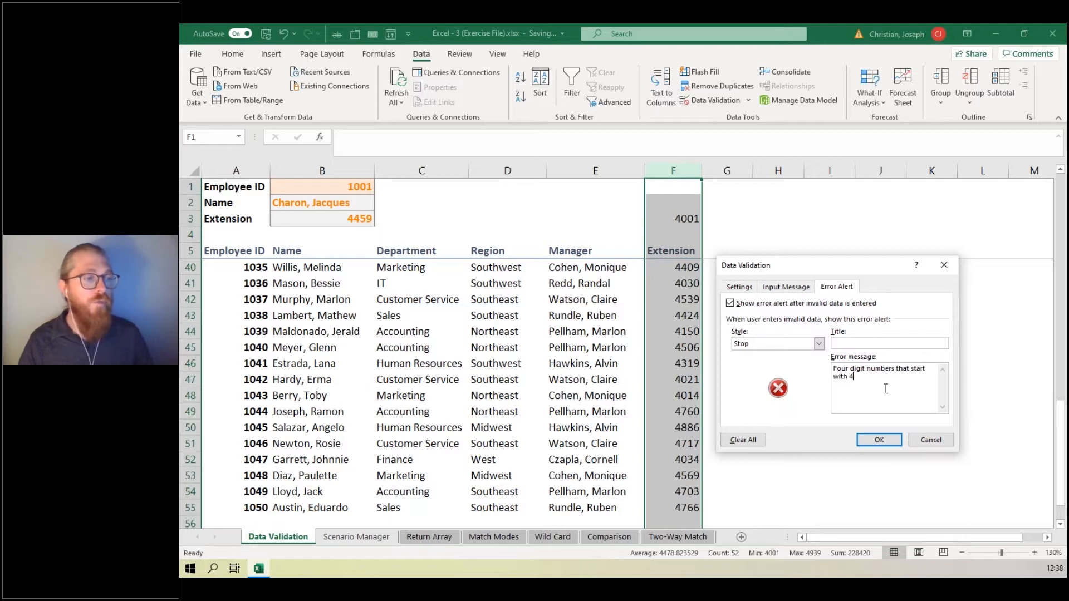
pyautogui.write('4 ONLY!')
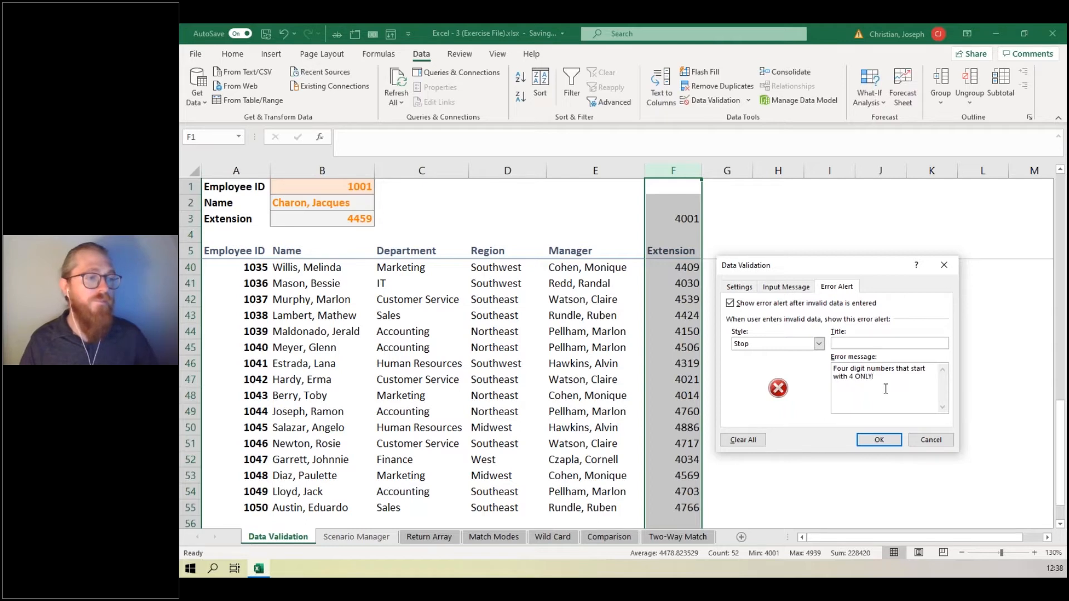
# - Title the error alert "Danger, Will Robinson!" and apply it to column F's validation rule
pyautogui.click(858, 343)
pyautogui.write('Danger, ')
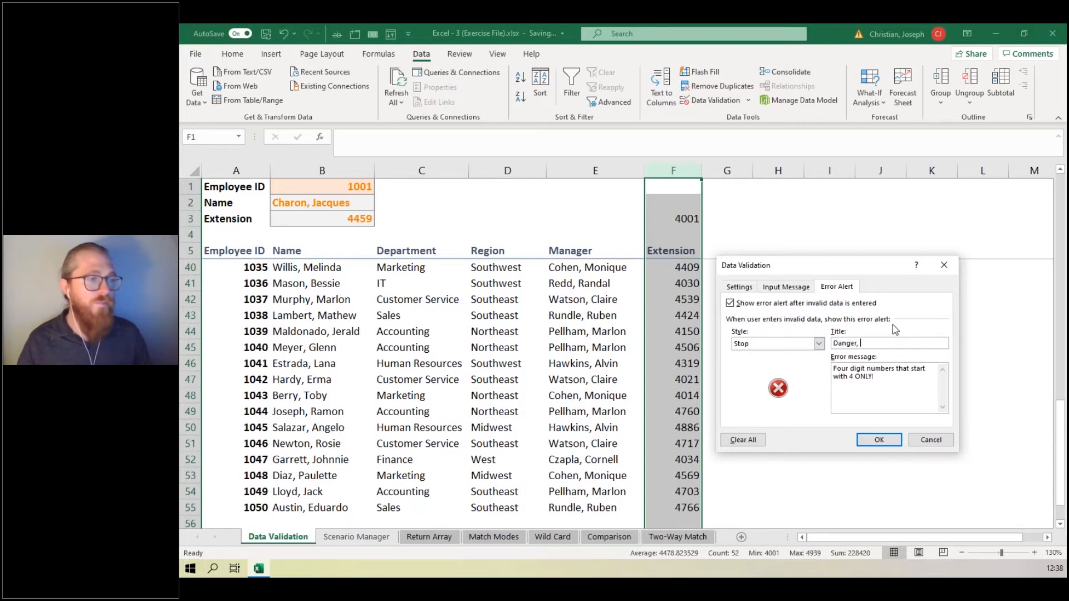
pyautogui.write('Will Robinson!')
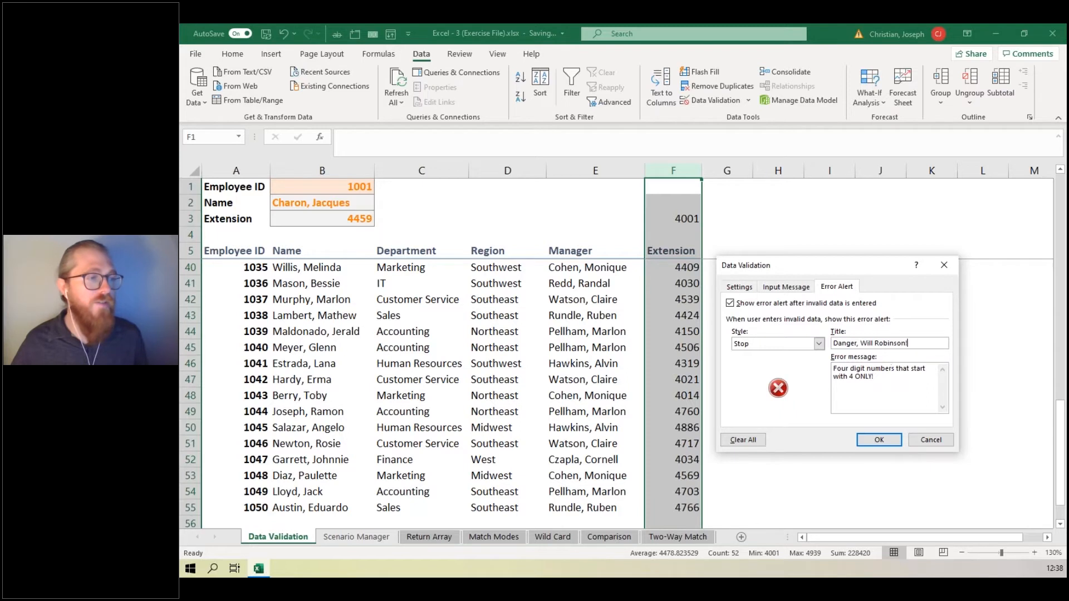
pyautogui.click(882, 440)
# - Test the custom error alert by trying to enter 5 in cell F2, then cancel the entry
pyautogui.click(674, 196)
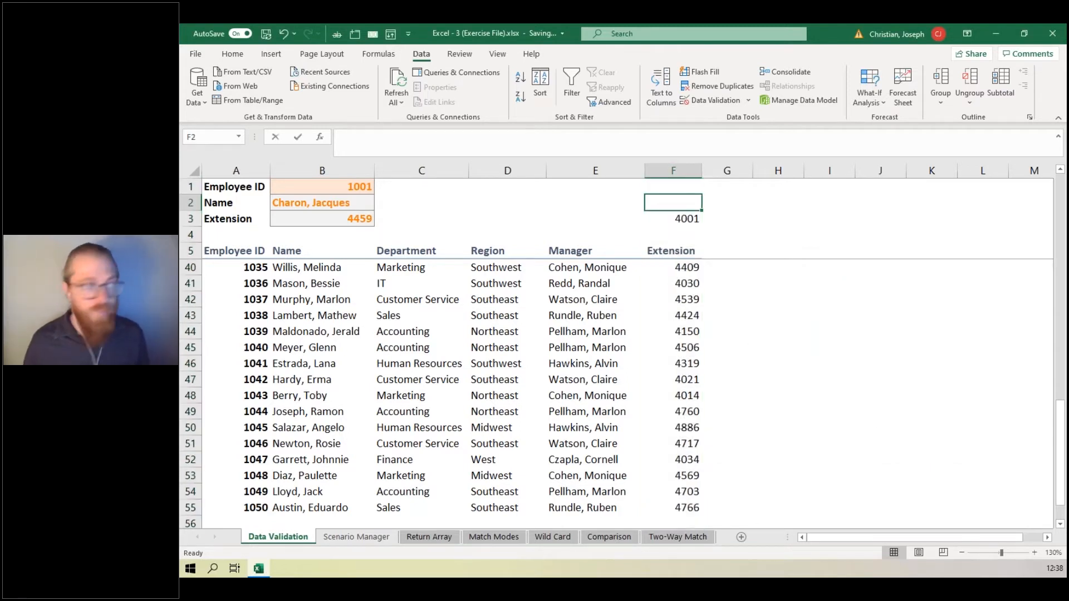
pyautogui.write('5')
pyautogui.press('Return')
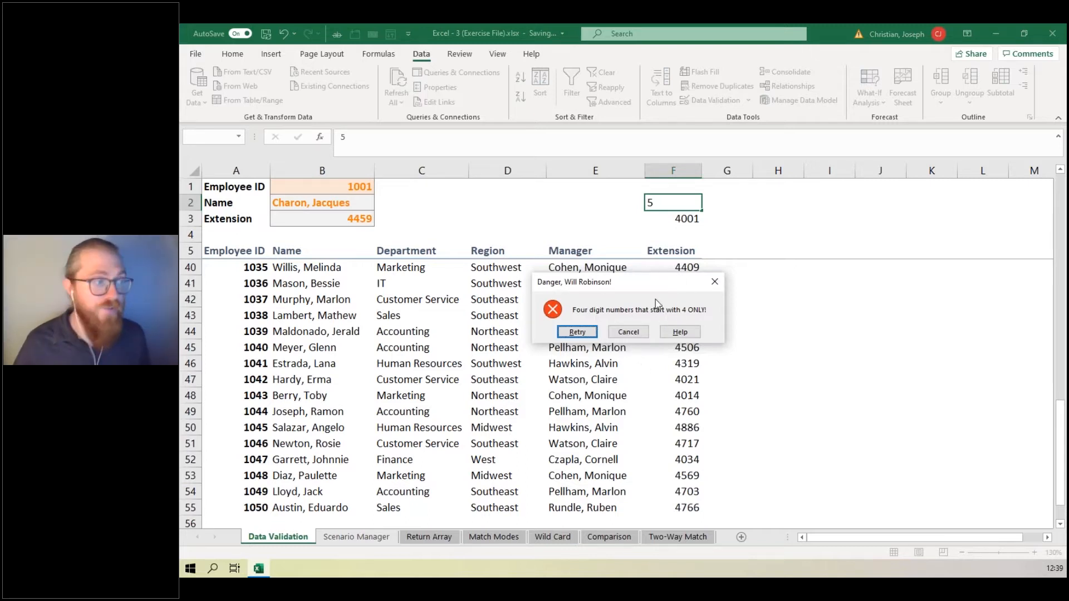
pyautogui.click(629, 333)
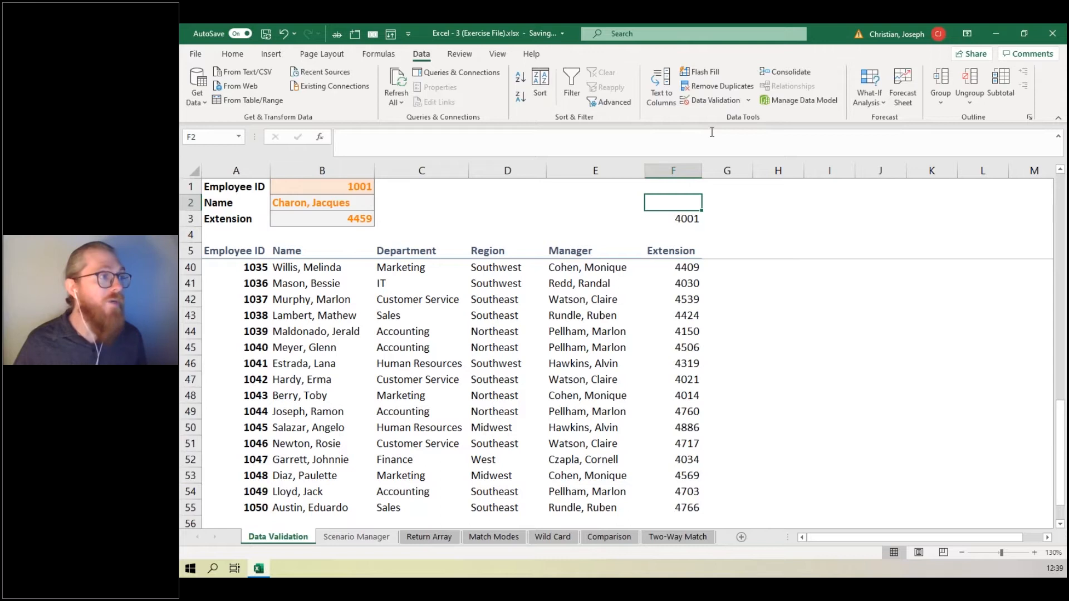
pyautogui.click(717, 102)
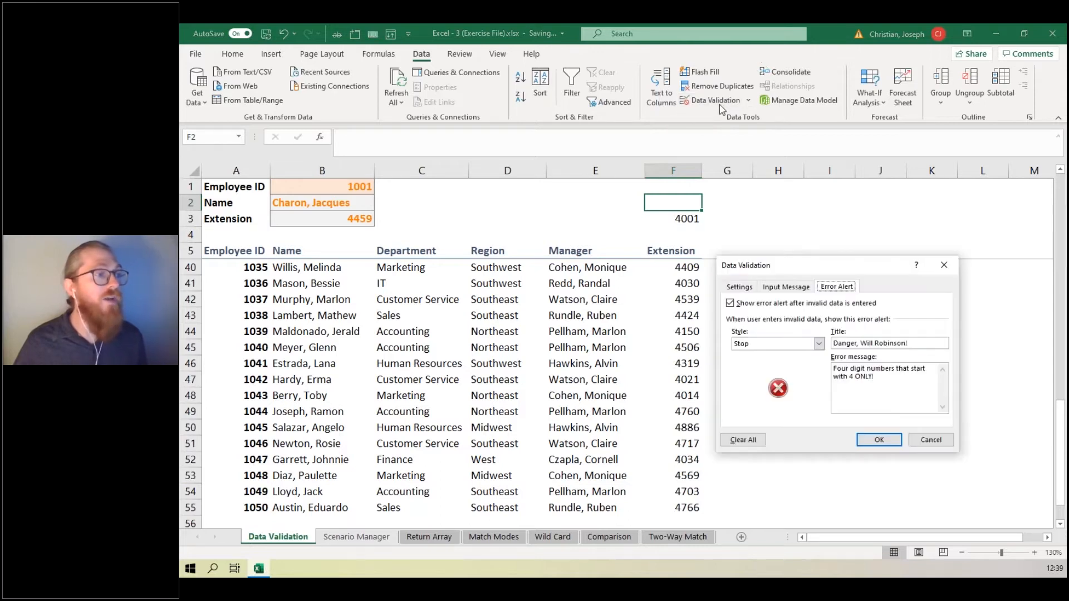
pyautogui.click(836, 288)
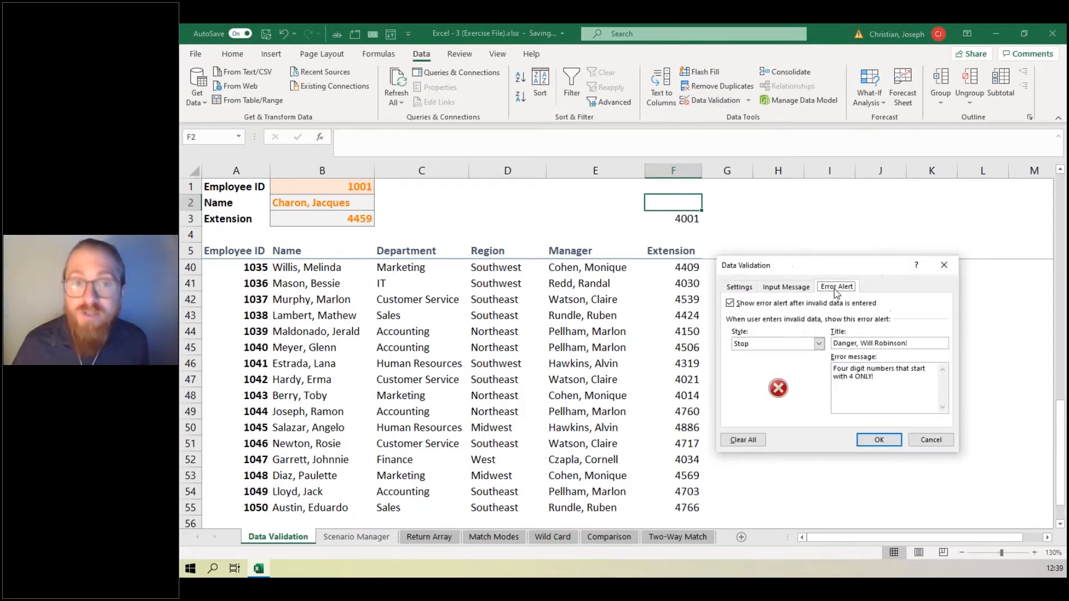
pyautogui.click(819, 344)
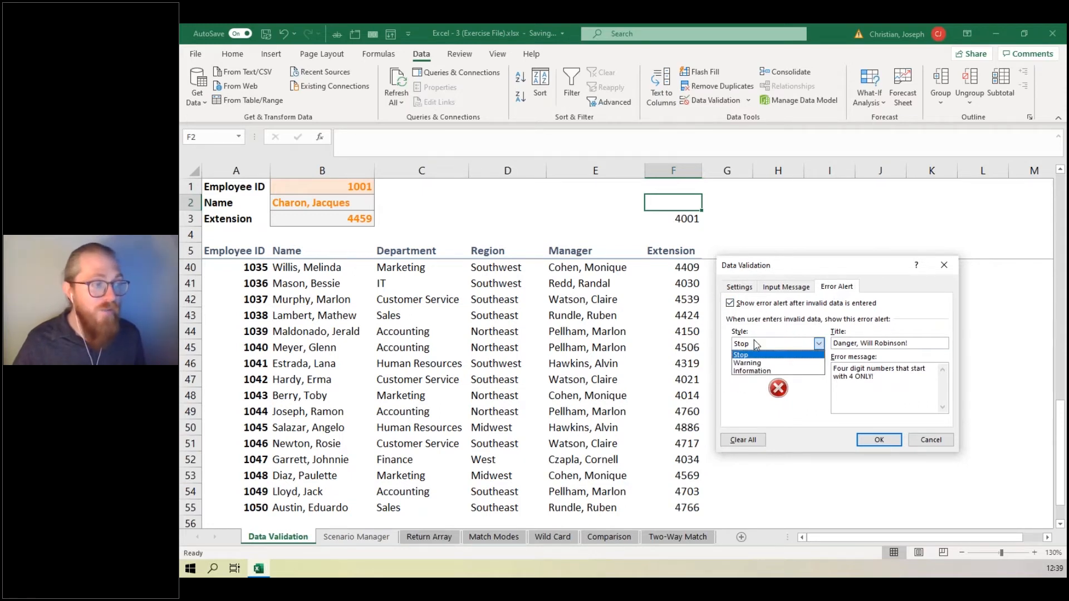
pyautogui.click(754, 362)
pyautogui.click(753, 344)
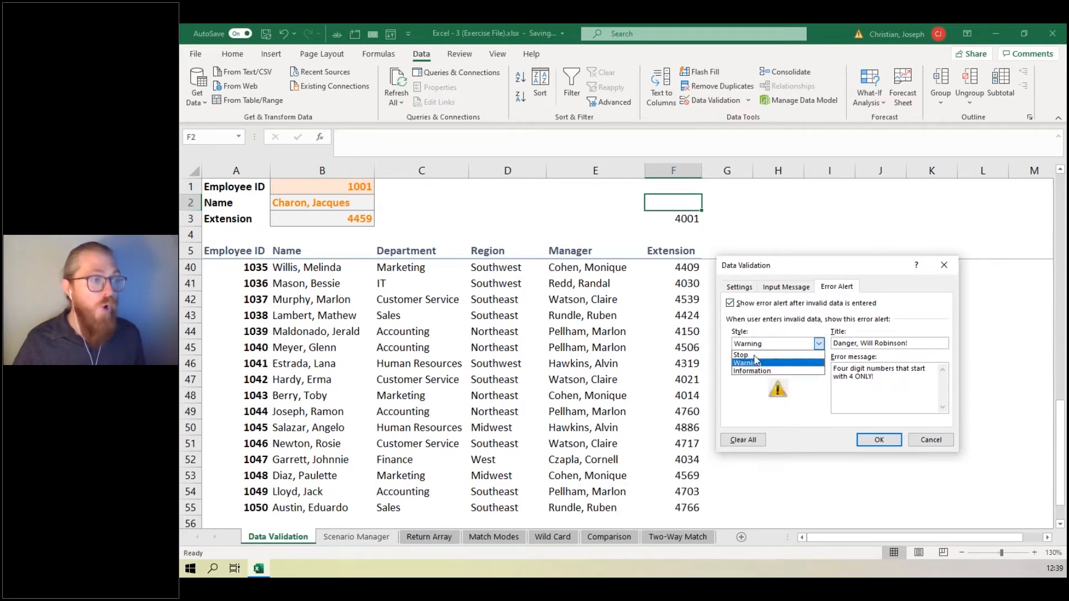
pyautogui.click(753, 371)
pyautogui.click(754, 344)
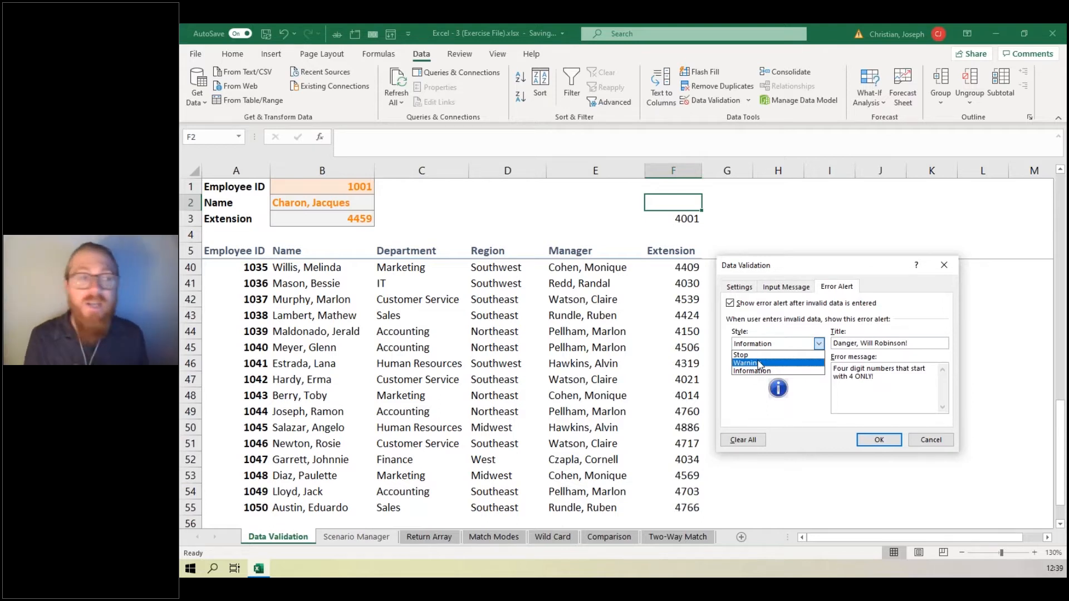
pyautogui.click(760, 363)
pyautogui.click(928, 443)
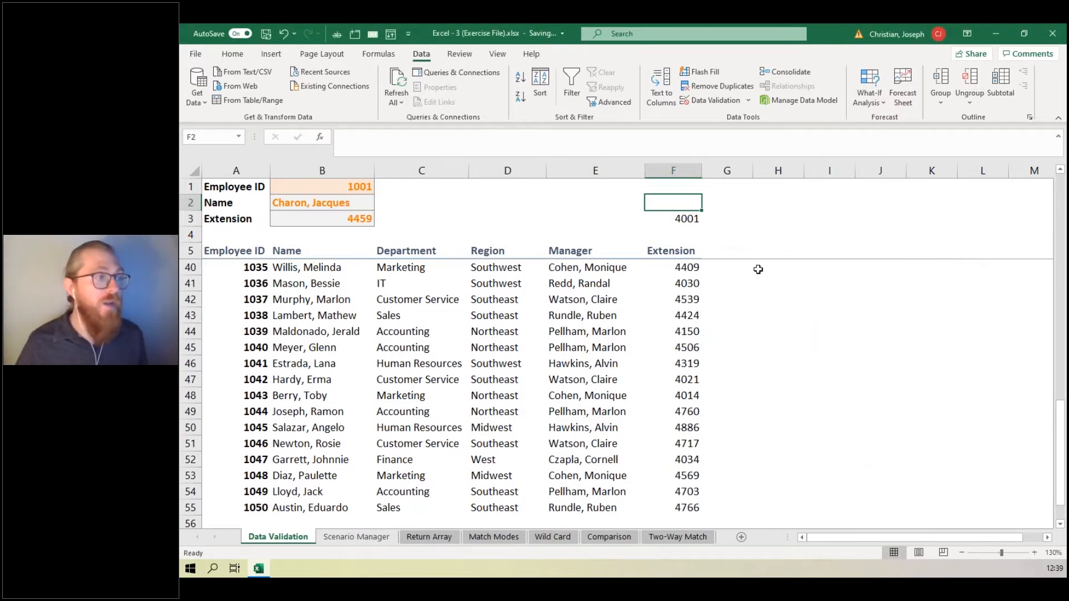
# - Change the error alert style of column F's data validation to Warning and apply it
pyautogui.click(682, 169)
pyautogui.click(718, 102)
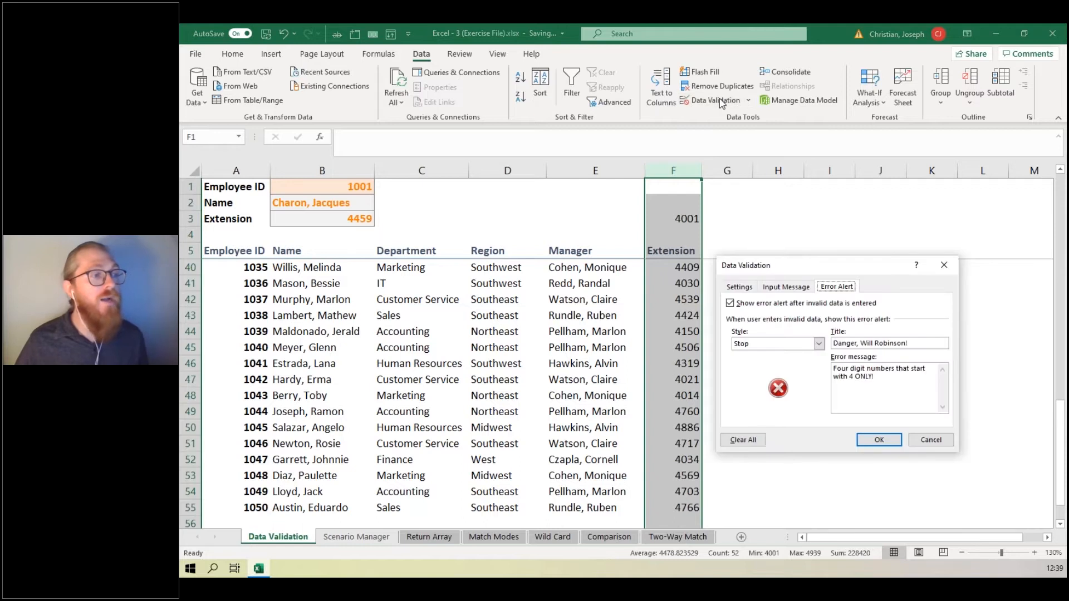
pyautogui.click(819, 343)
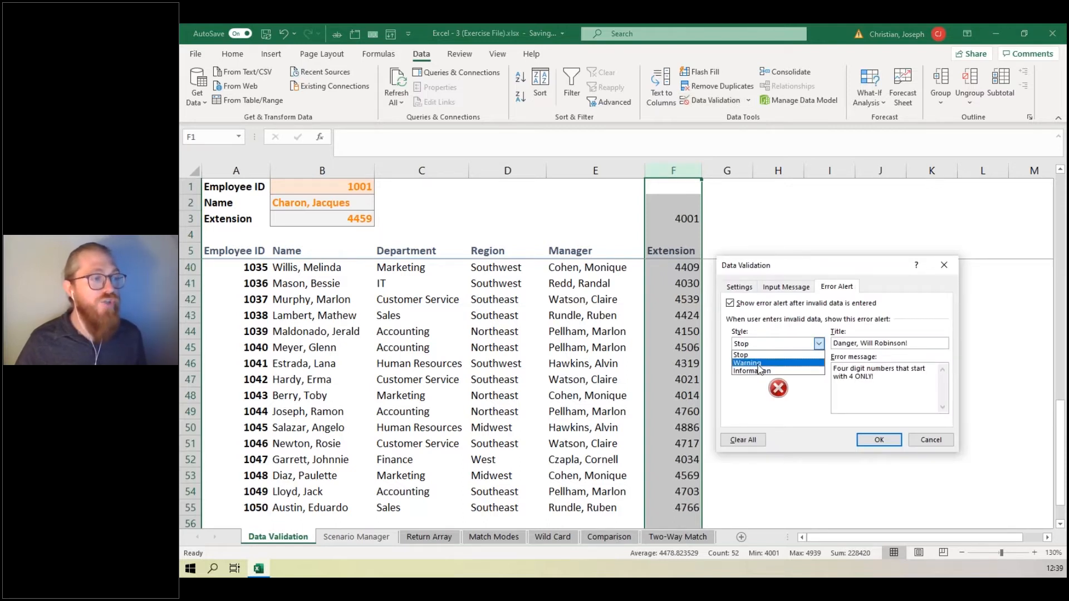
pyautogui.click(759, 363)
pyautogui.click(880, 440)
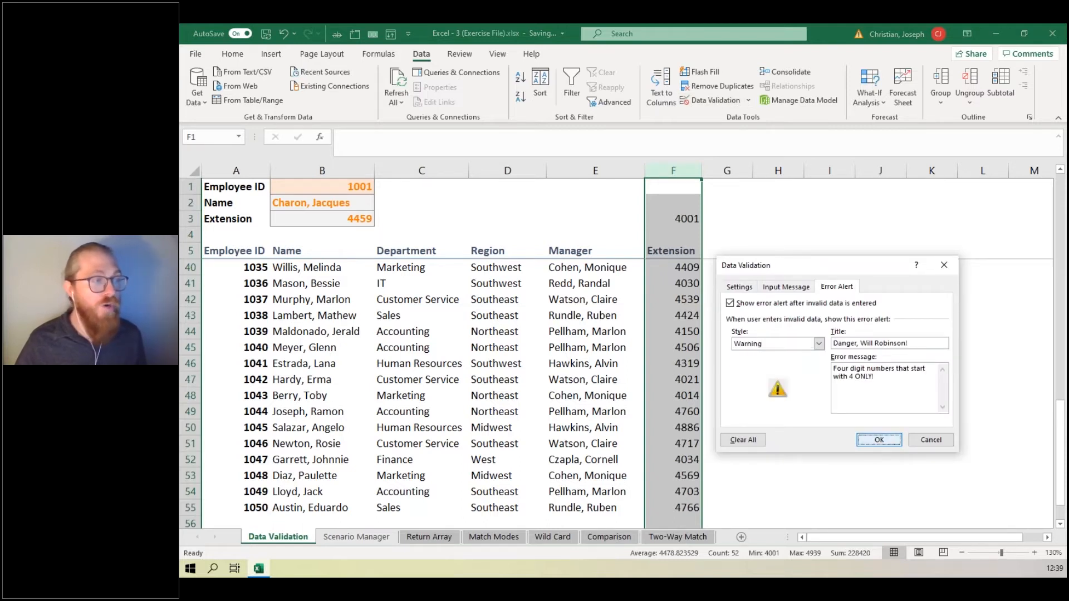
# - Enter 5 in cell F2 and choose to continue with the invalid value despite the warning
pyautogui.click(677, 200)
pyautogui.write('5')
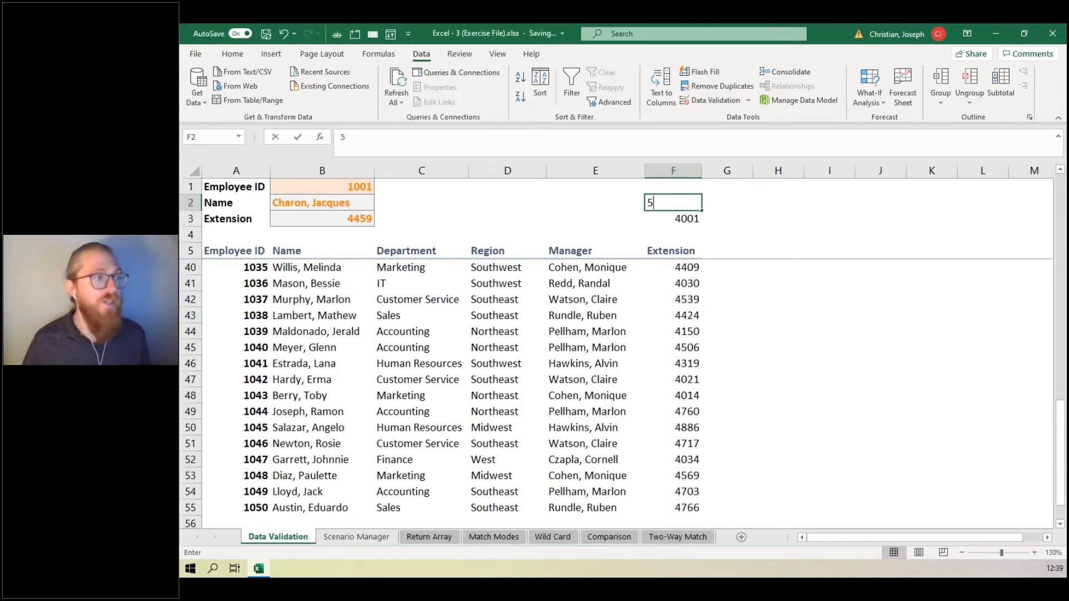
pyautogui.press('Return')
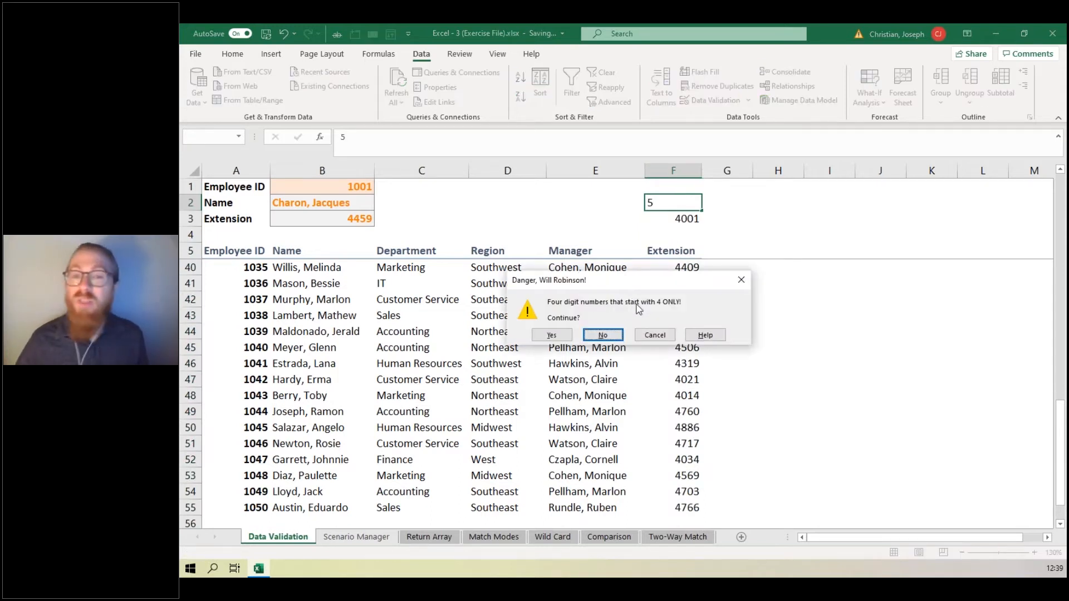
pyautogui.click(551, 335)
pyautogui.click(678, 204)
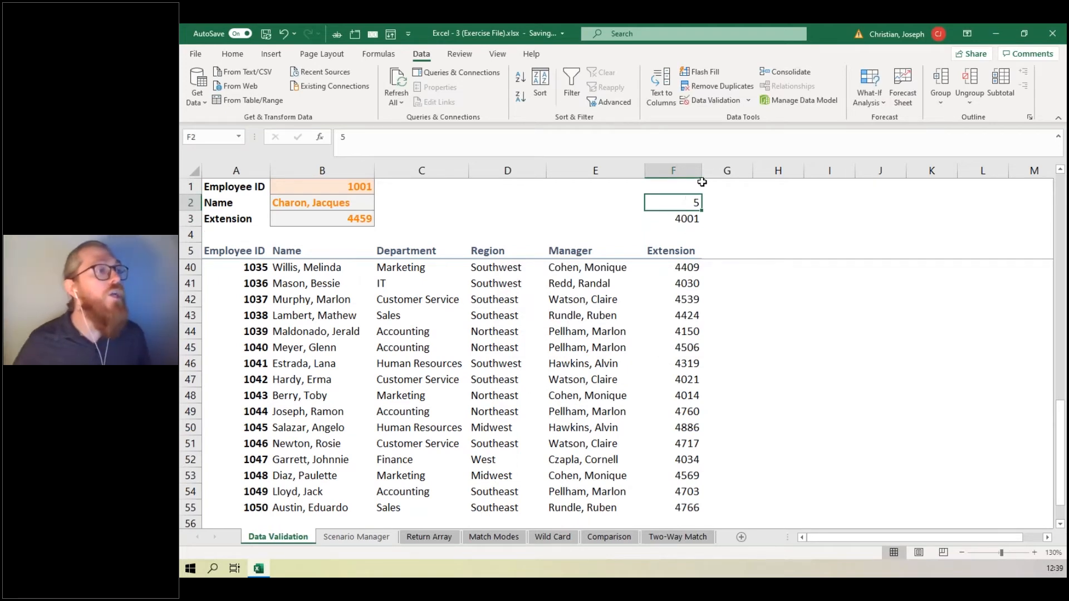
# - Change the error alert style of column F's data validation to Stop and apply it
pyautogui.click(670, 172)
pyautogui.click(710, 100)
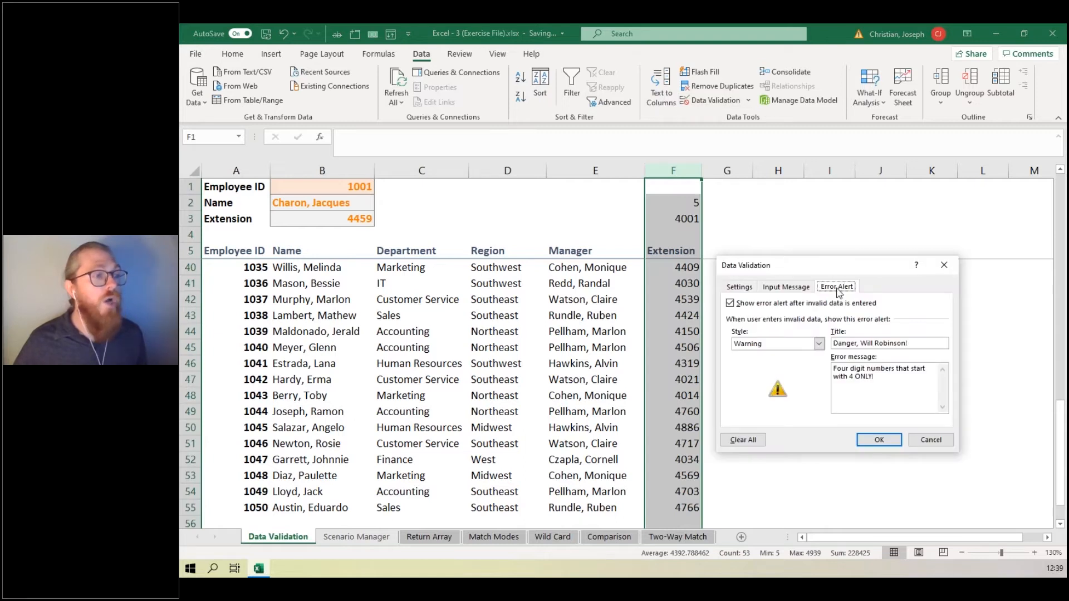
pyautogui.click(819, 344)
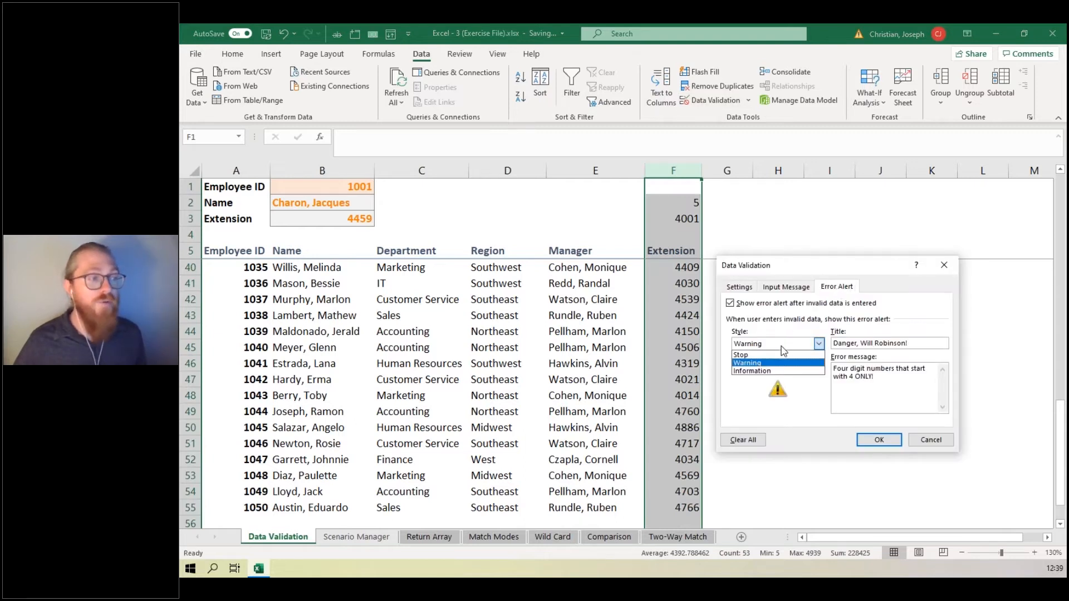
pyautogui.click(745, 355)
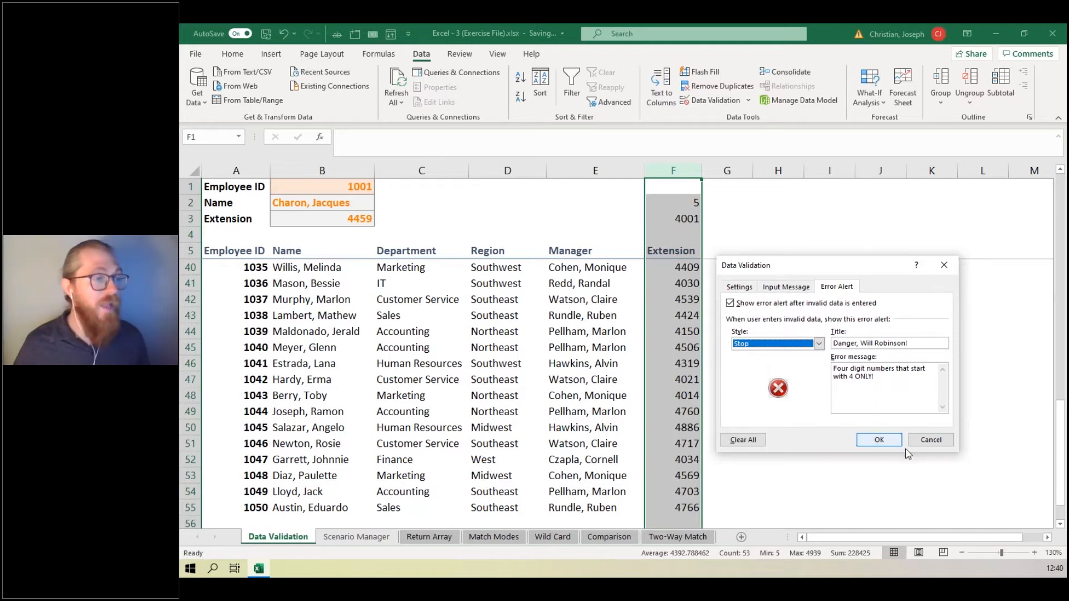
pyautogui.click(878, 440)
# - Circle the invalid data on the Data Validation sheet, then clear the validation circles
pyautogui.click(680, 183)
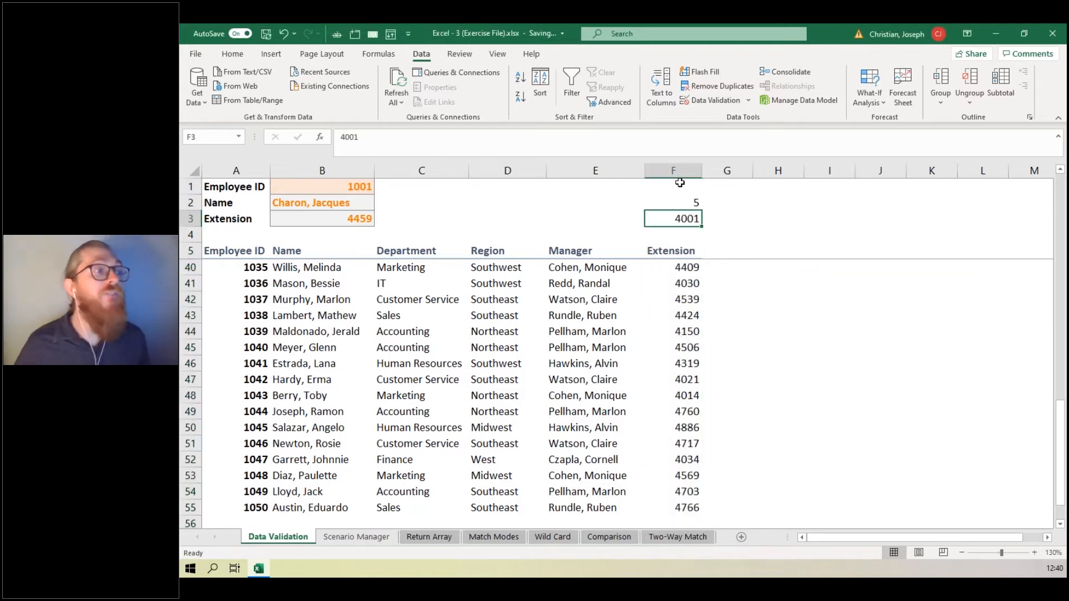
pyautogui.click(748, 100)
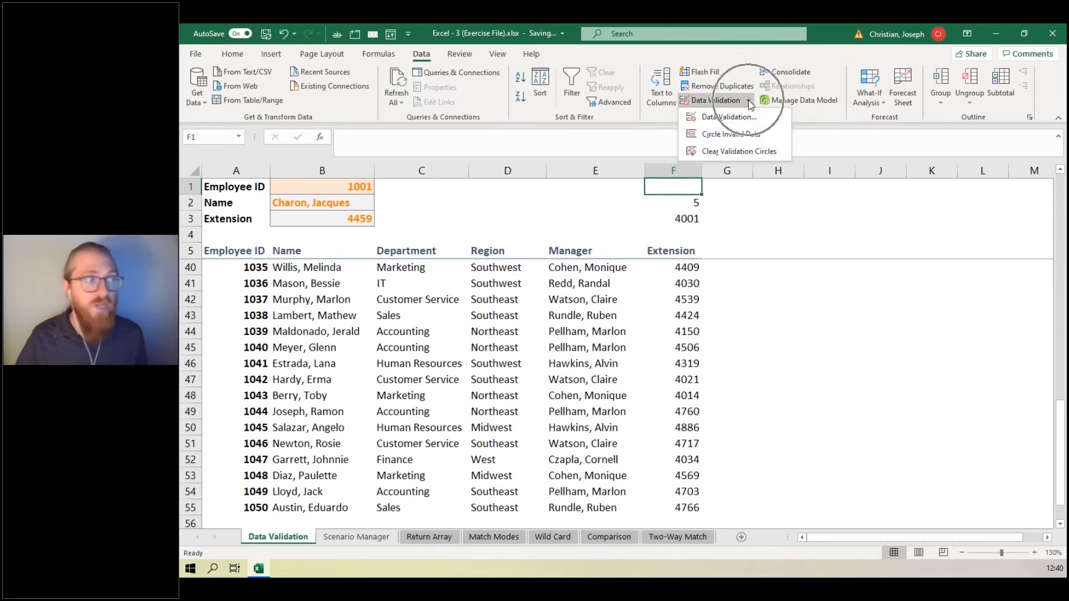
pyautogui.click(734, 134)
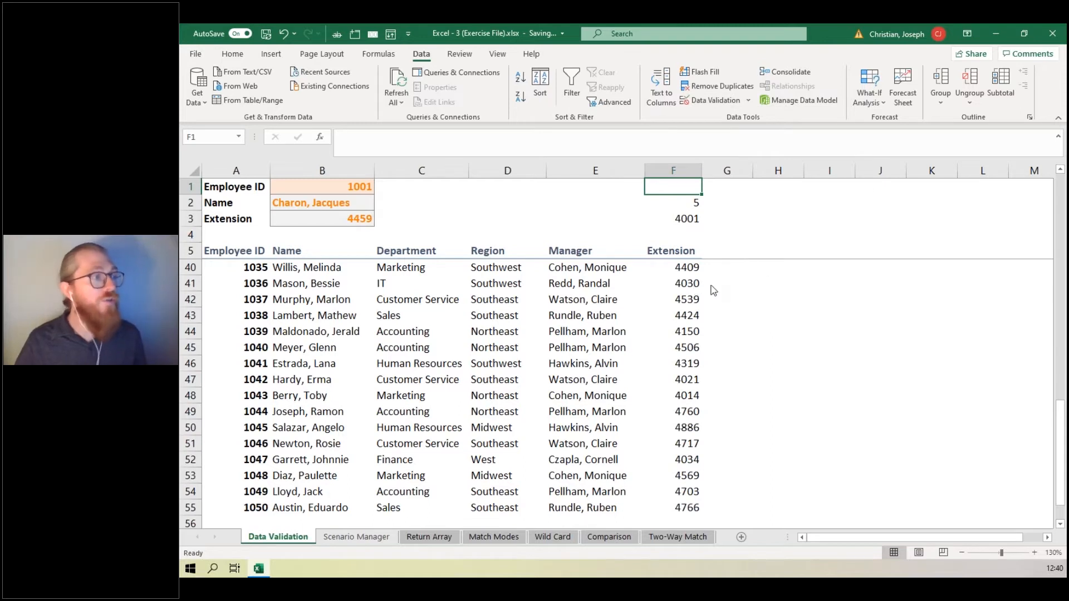
pyautogui.click(689, 236)
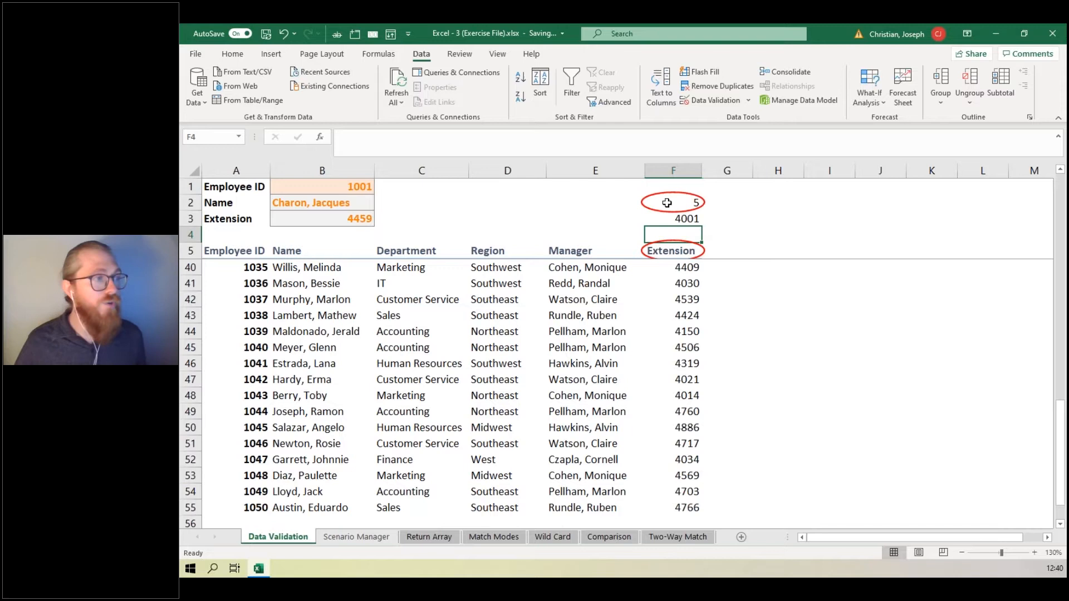
pyautogui.click(749, 101)
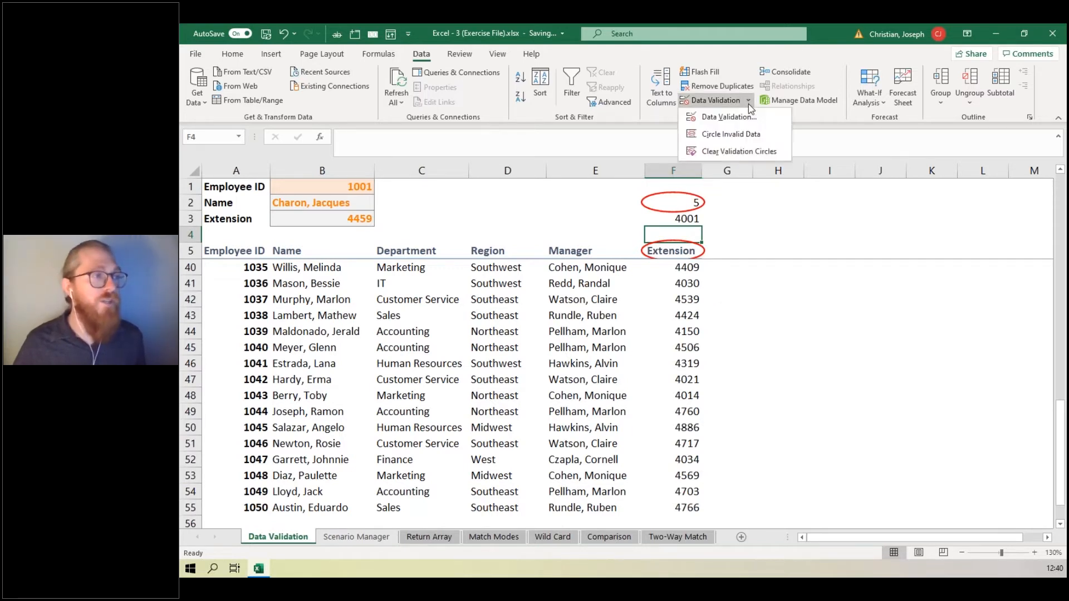
pyautogui.click(731, 155)
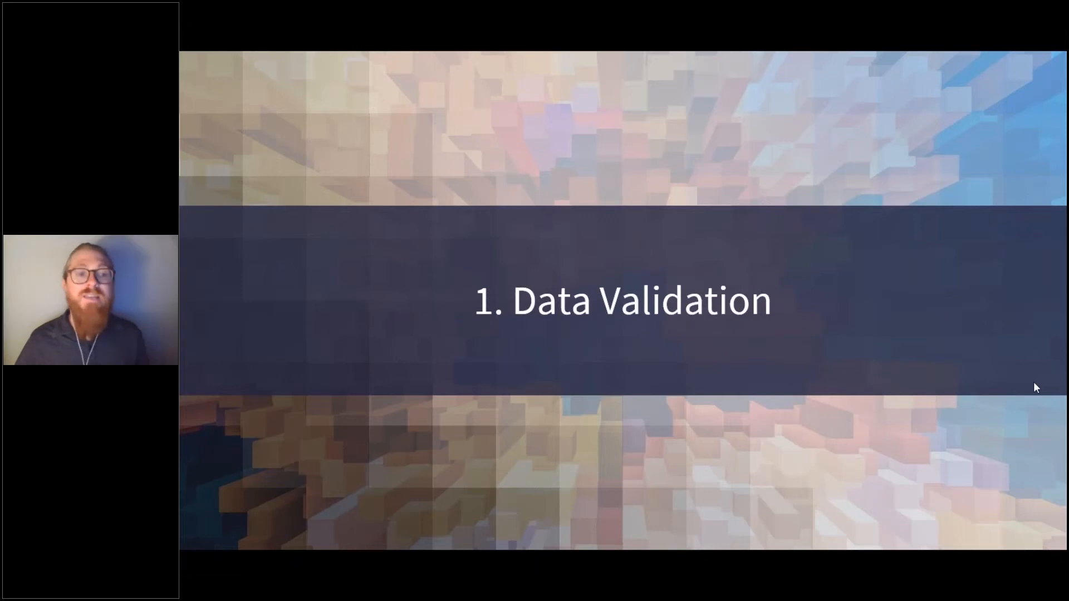
pyautogui.click(868, 446)
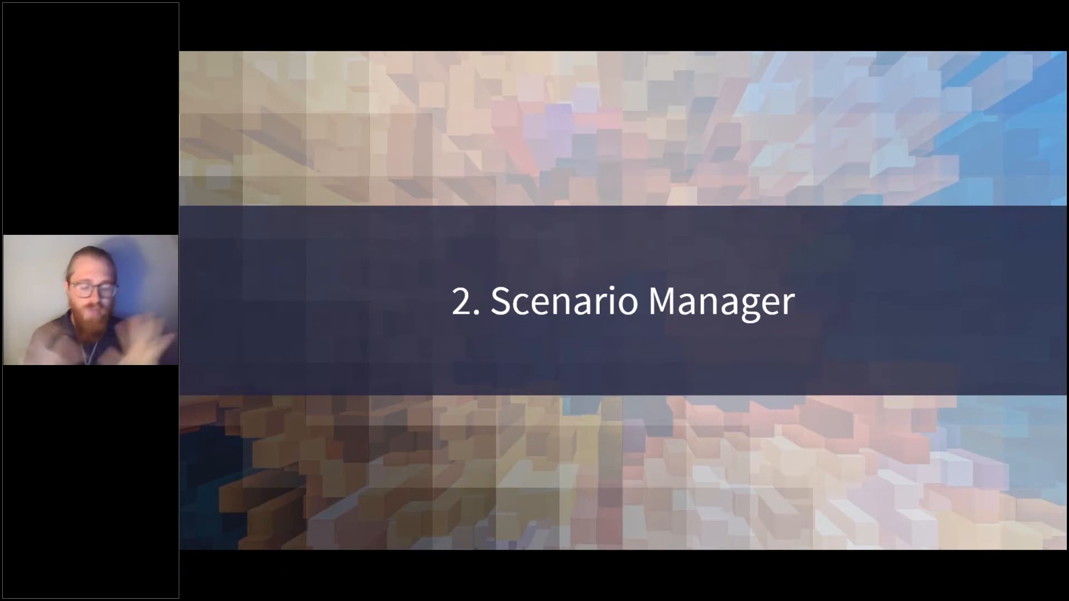
# - Switch to Excel's Scenario Manager sheet and start a new what-if scenario named "Original"
pyautogui.hotkey('alt', 'Tab')
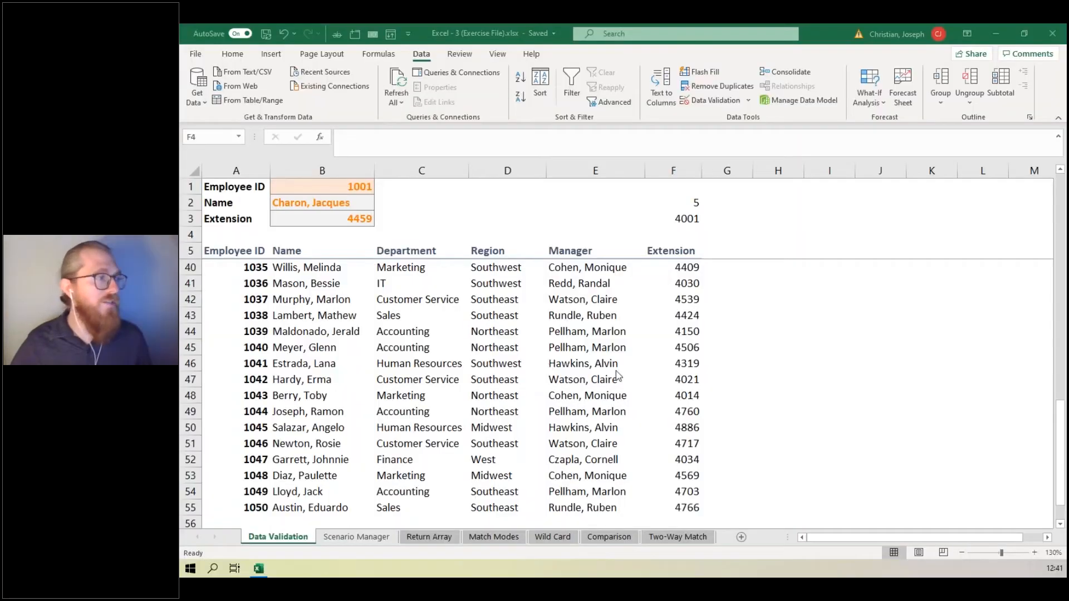
pyautogui.click(363, 538)
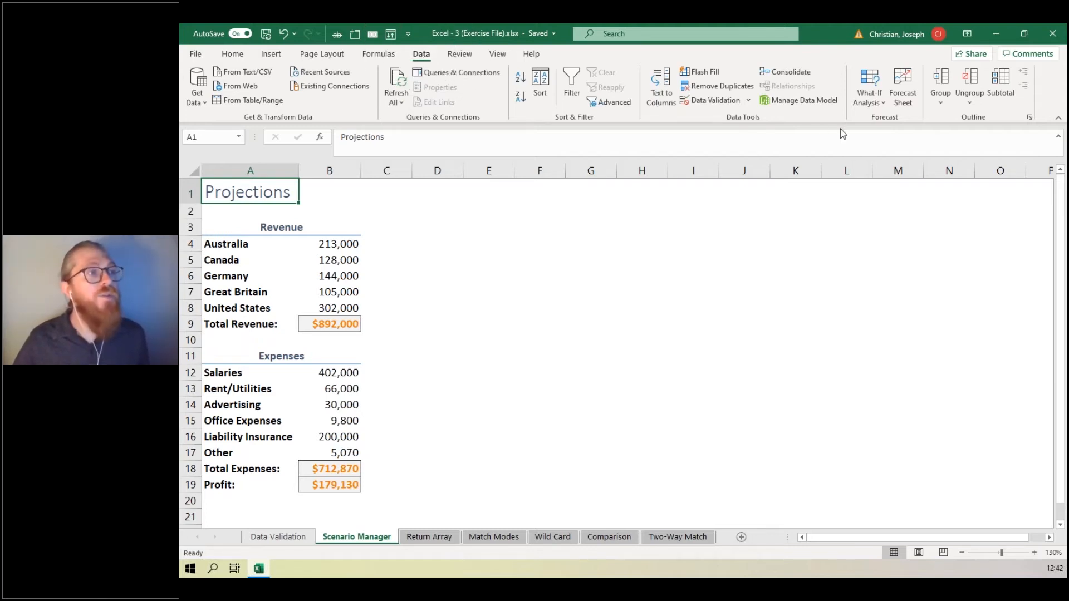
pyautogui.click(882, 105)
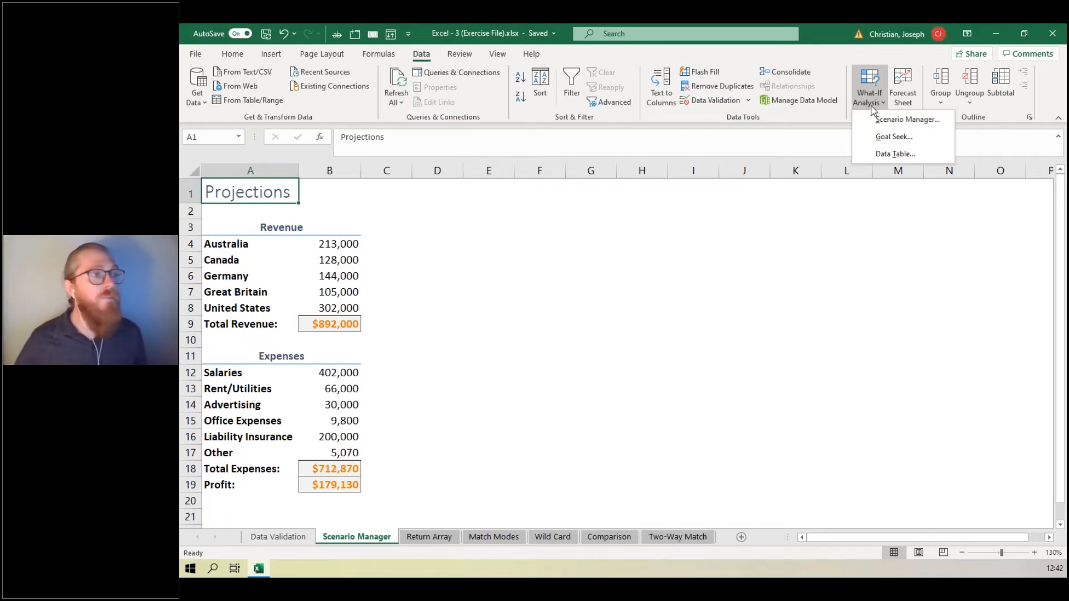
pyautogui.click(920, 123)
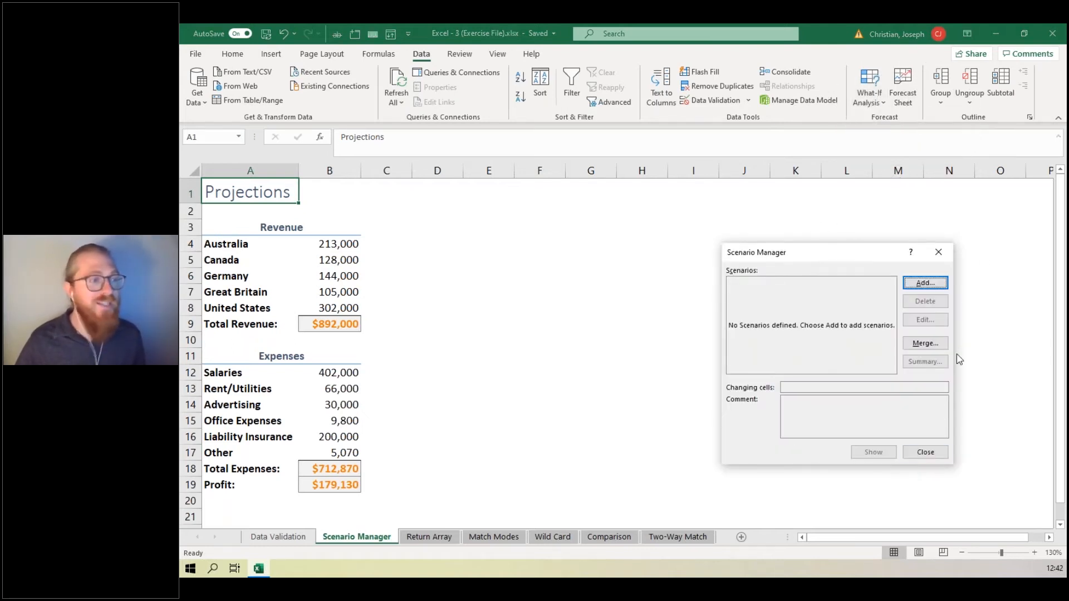
pyautogui.click(925, 284)
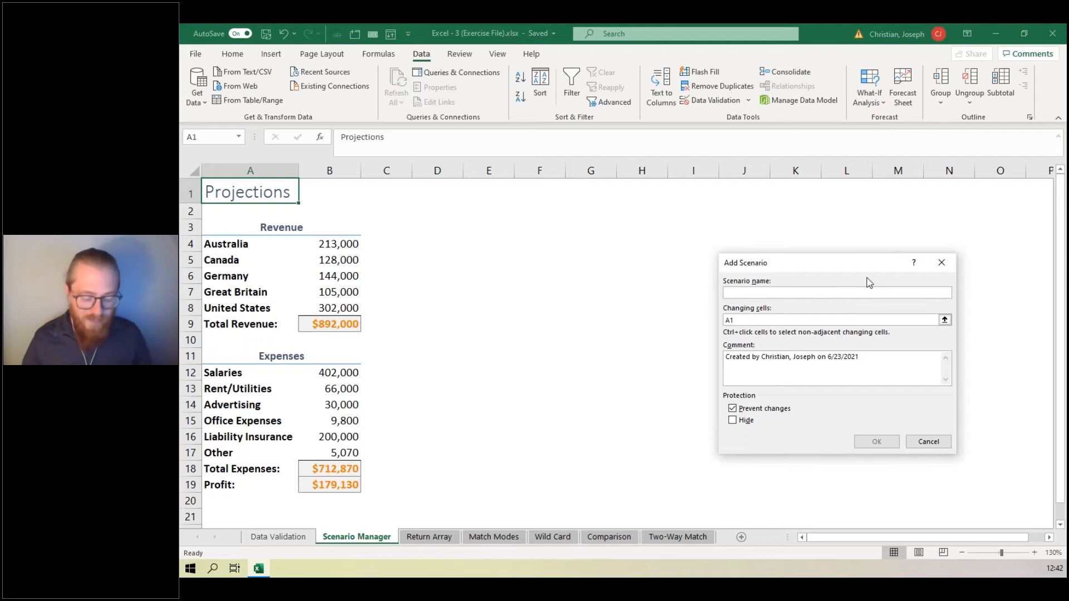
pyautogui.write('Original')
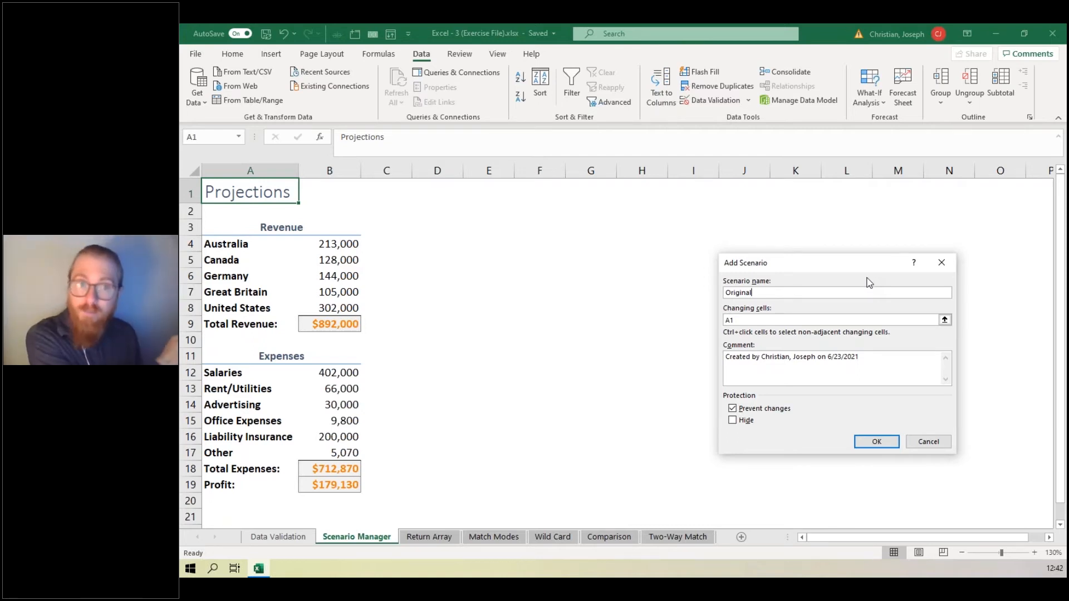
# - Set the Original scenario's changing cells to $B$4:$B$8,$B$12:$B$17 and save it with the existing revenue and expense values
pyautogui.click(755, 320)
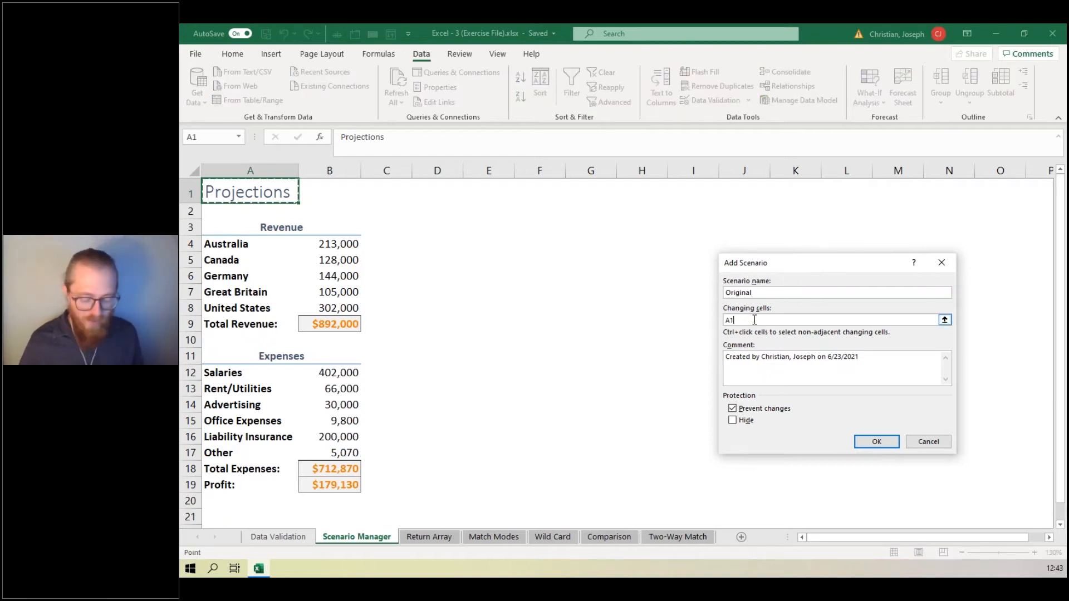
pyautogui.press('BackSpace')
pyautogui.press('BackSpace')
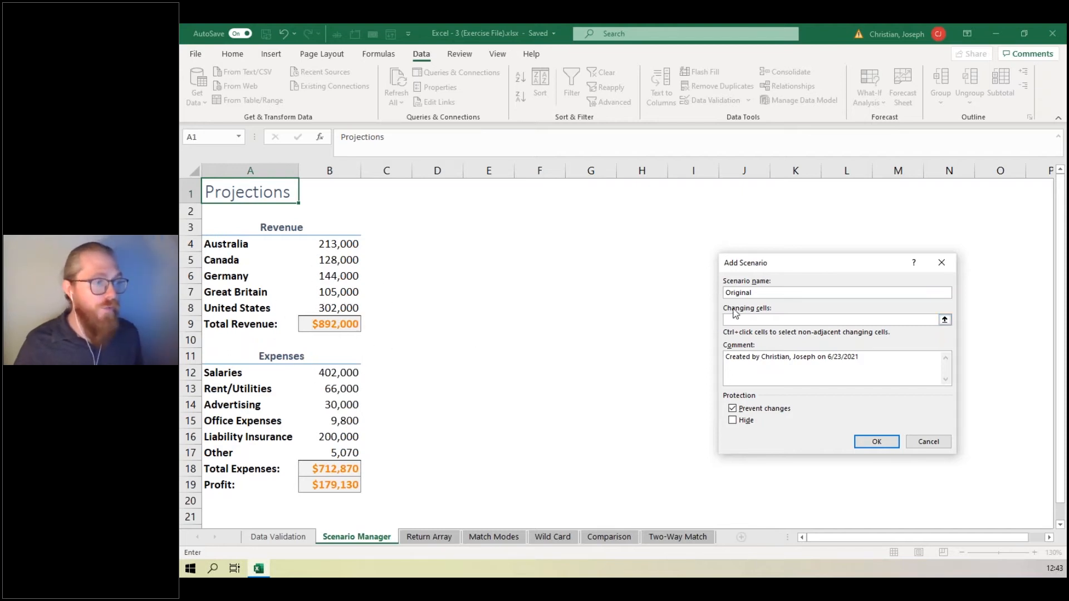
pyautogui.moveTo(337, 243); pyautogui.dragTo(345, 309)
pyautogui.moveTo(347, 372); pyautogui.dragTo(342, 453)
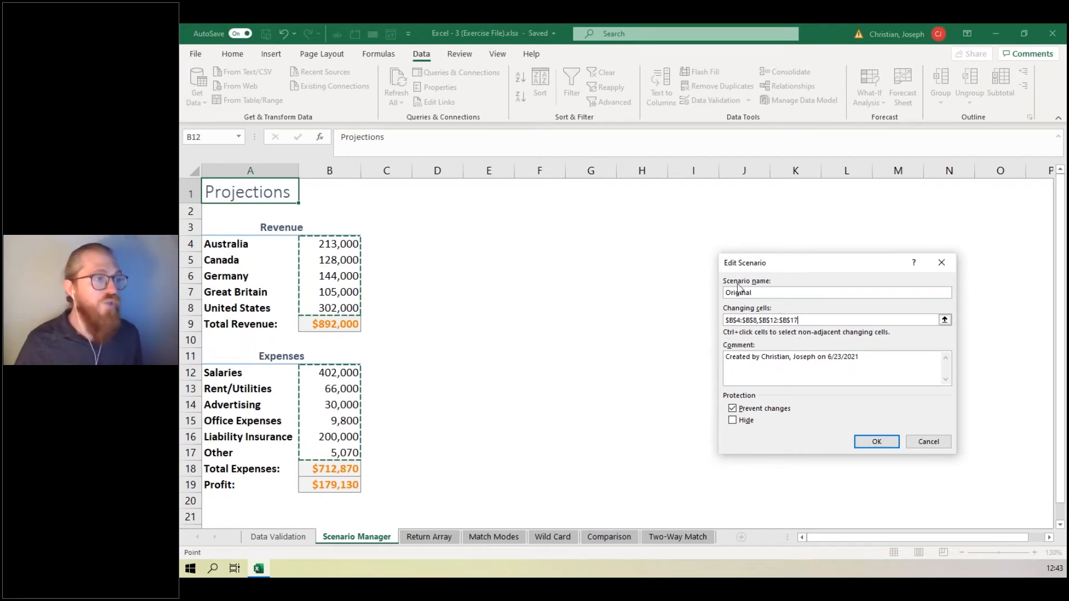
pyautogui.click(879, 444)
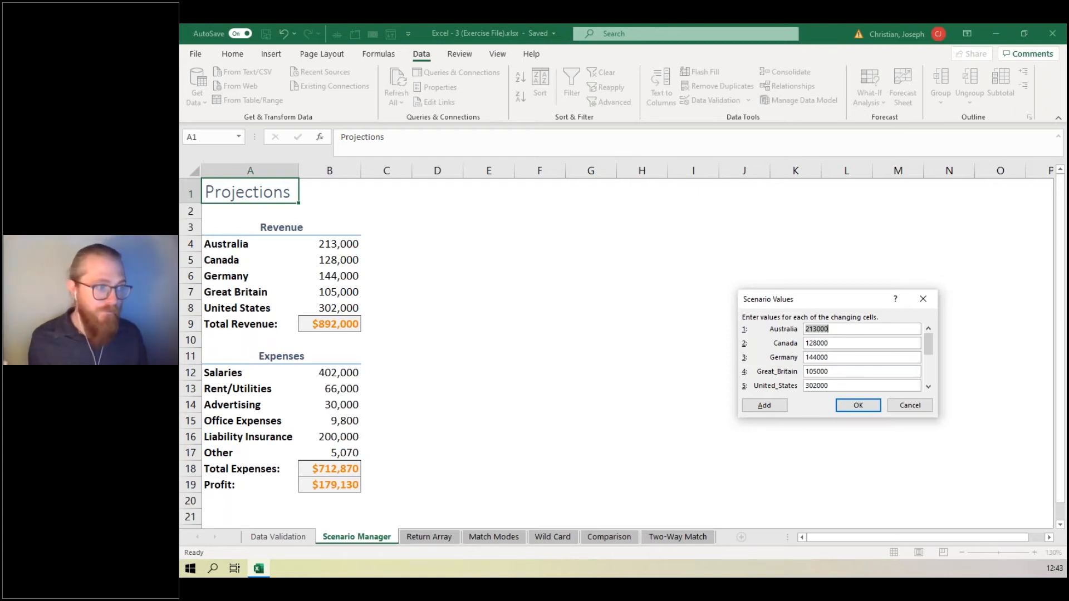
pyautogui.click(857, 407)
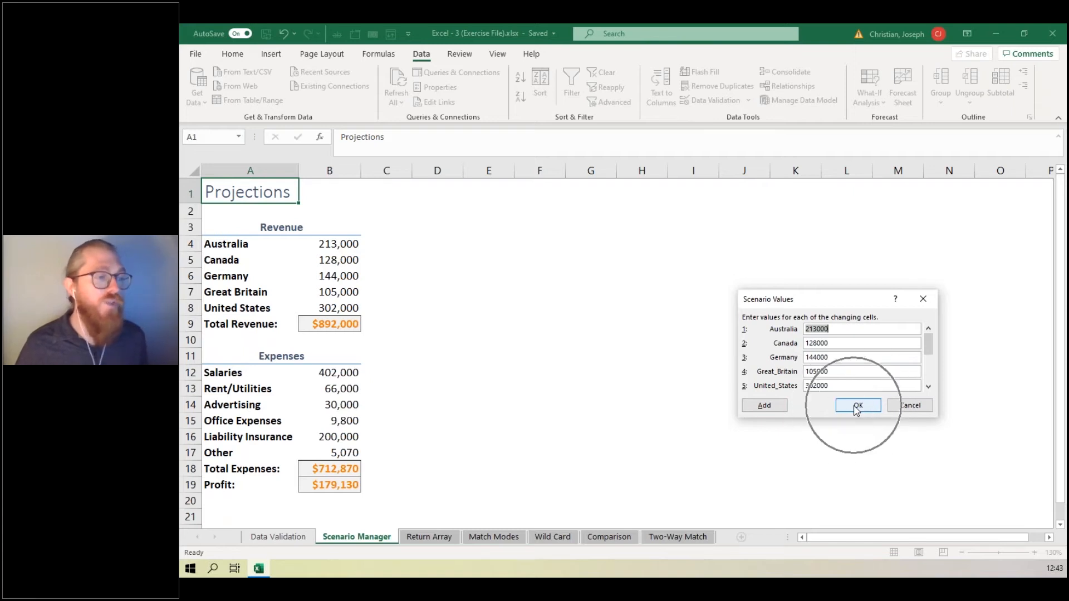
# - Add another what-if scenario and name it "Advert Campaign"
pyautogui.click(759, 287)
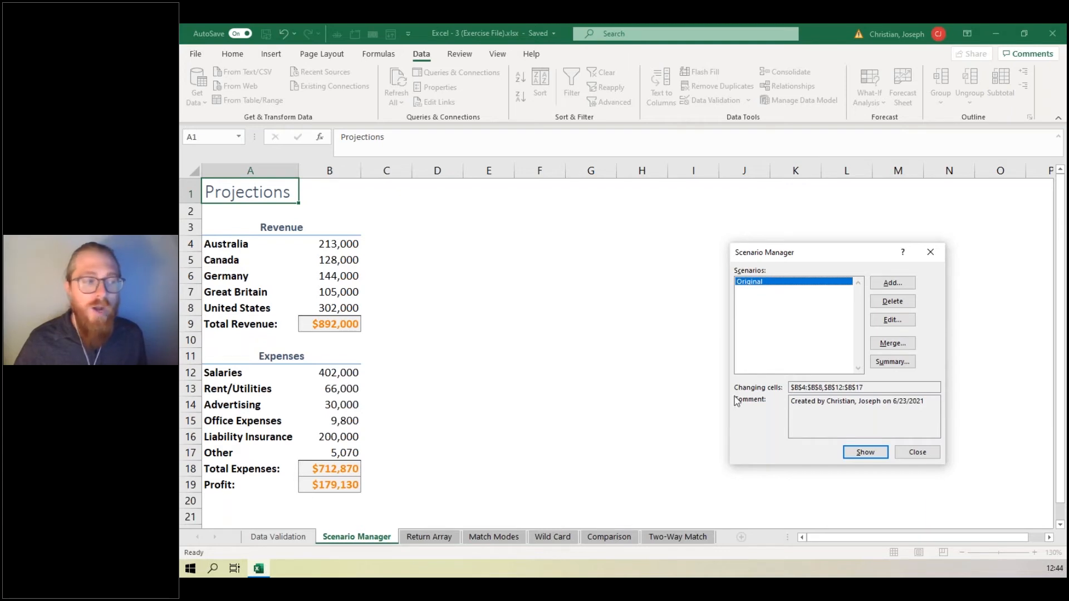
pyautogui.click(898, 287)
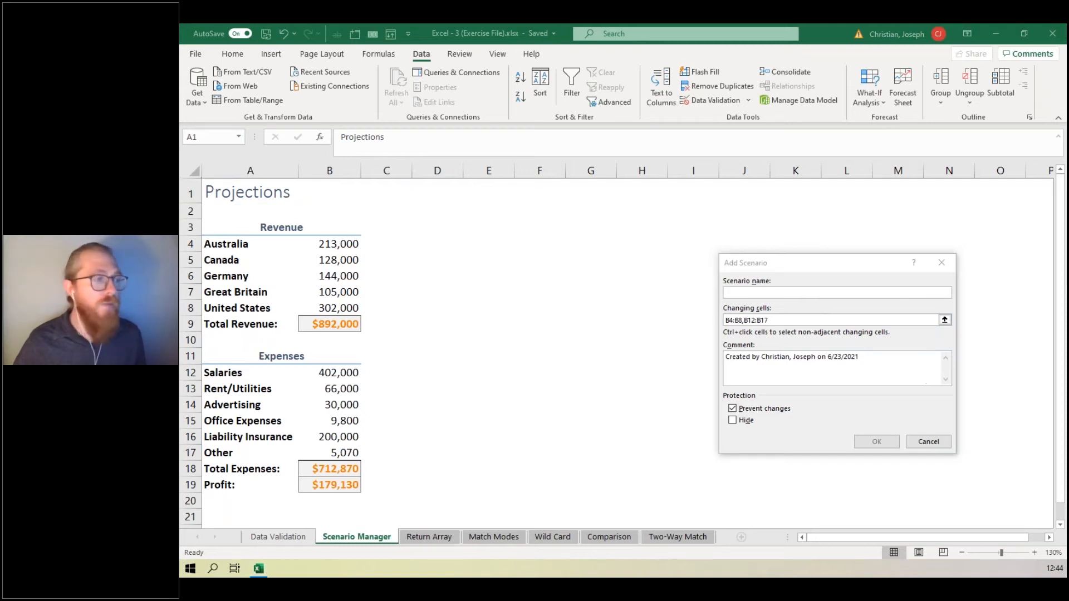
pyautogui.click(763, 296)
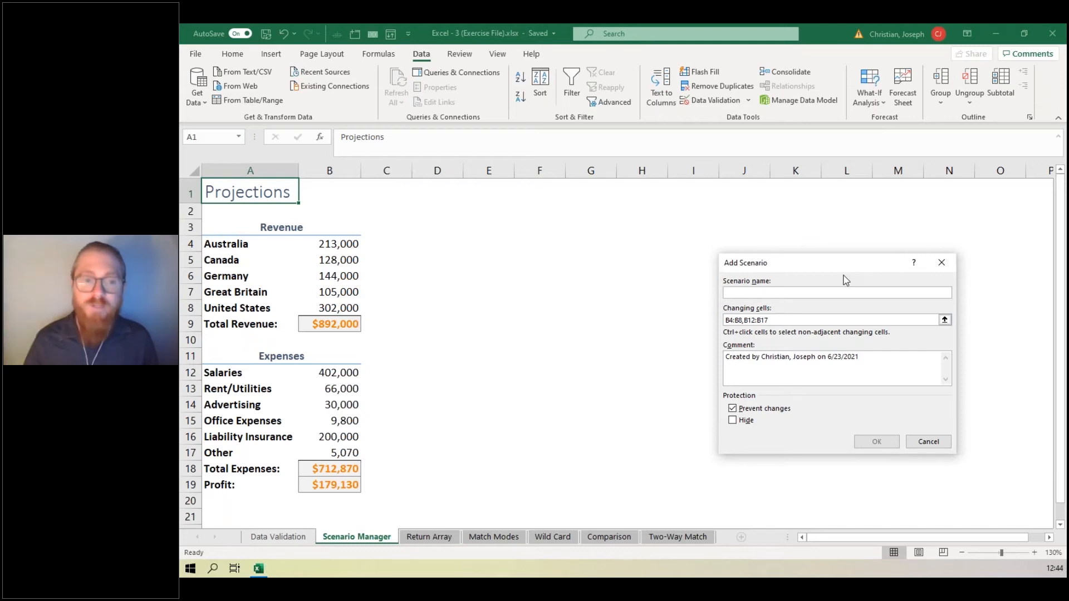
pyautogui.write('Advert')
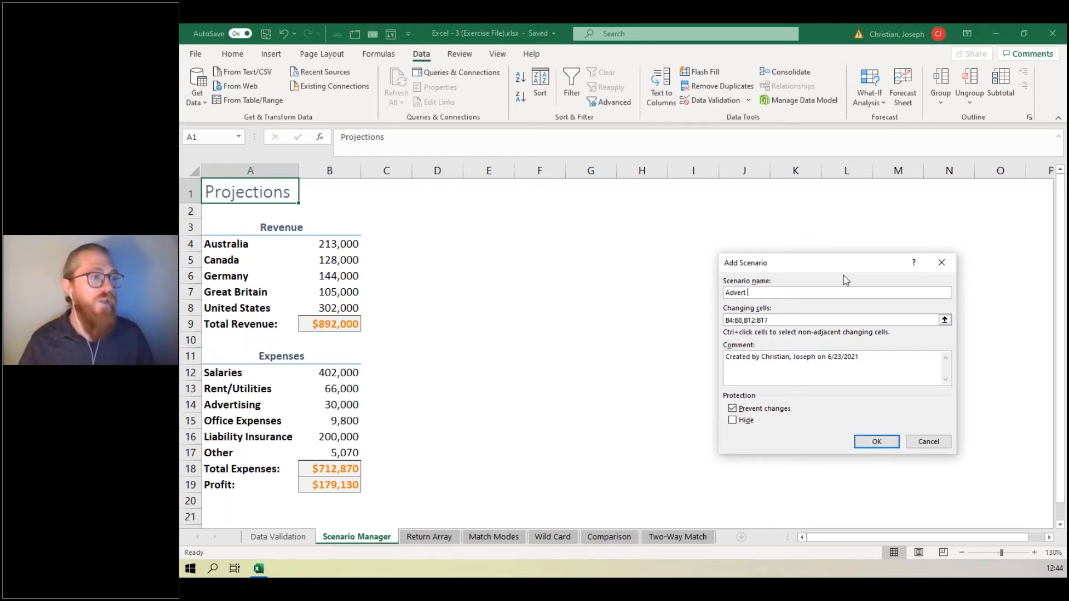
pyautogui.write(' Campa')
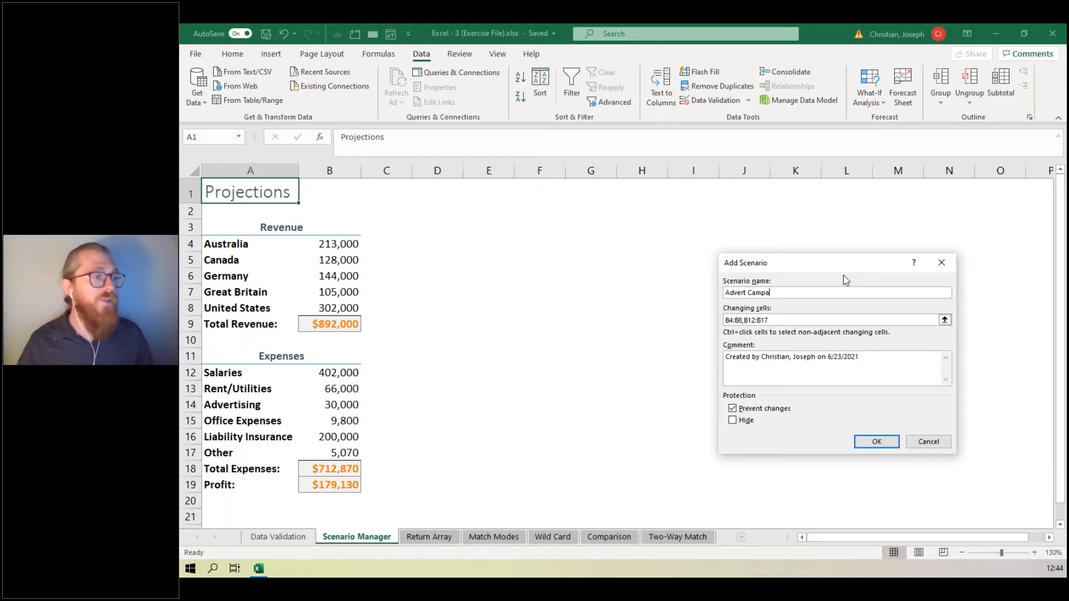
pyautogui.write('ign')
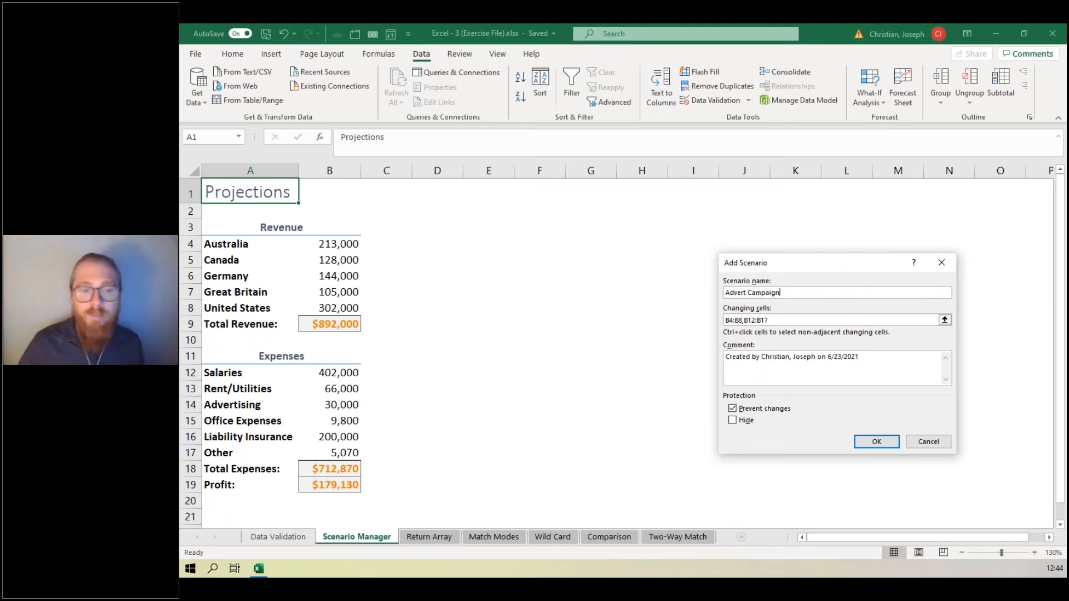
# - Replace the scenario comment with "Advertising Budget - Increase to $40,000" and "Each Country's Revenue - Increase by 10%", and accept the existing changing cells
pyautogui.click(876, 441)
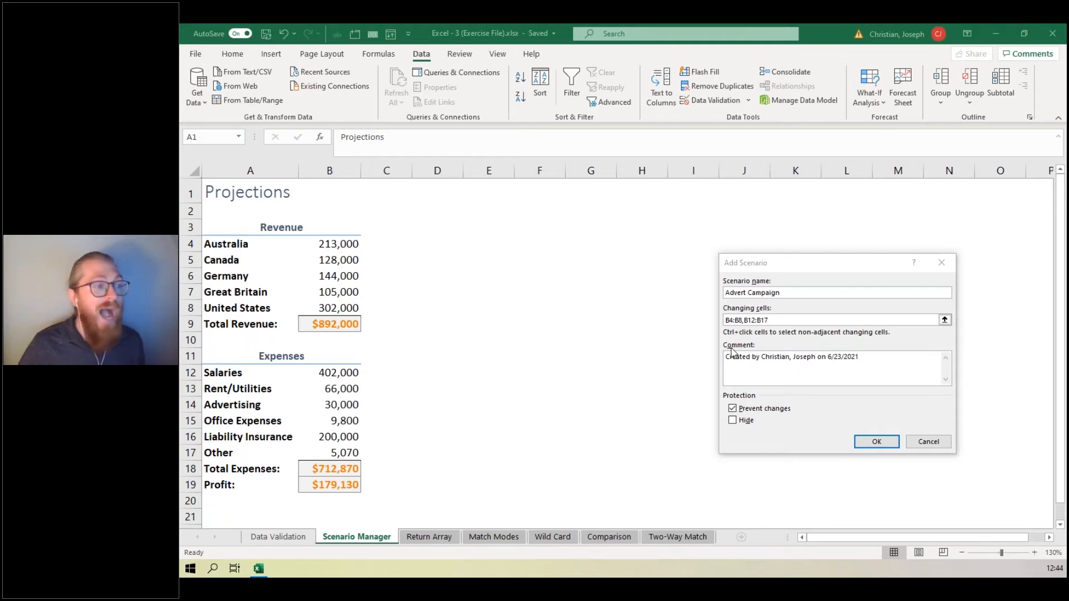
pyautogui.moveTo(726, 356); pyautogui.dragTo(900, 366)
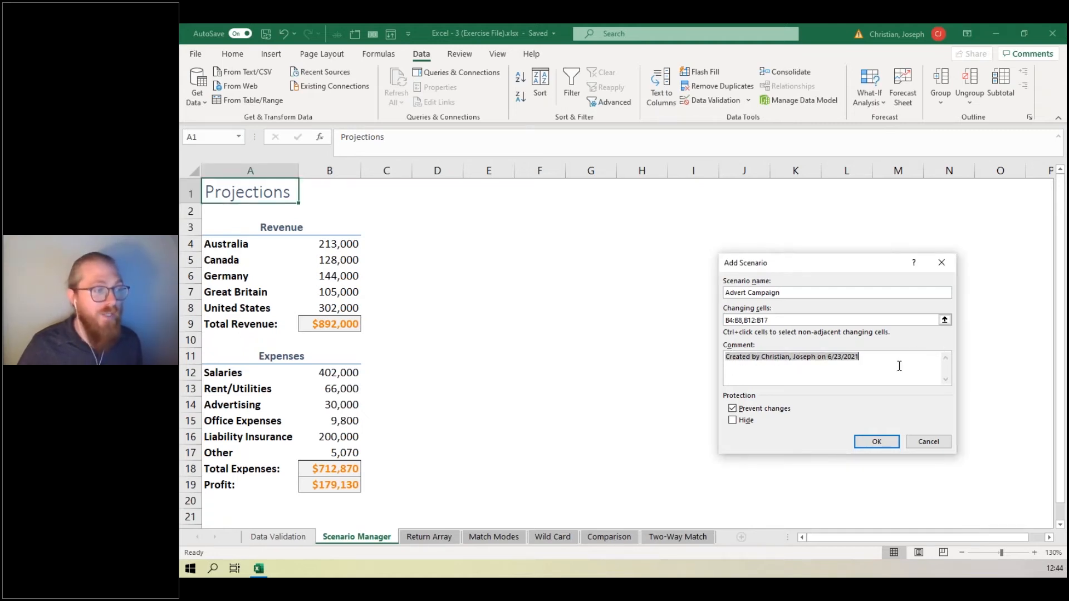
pyautogui.write("Advertising Budget - Increase to $40,000 Each Country's Revenue - Increase by 10%")
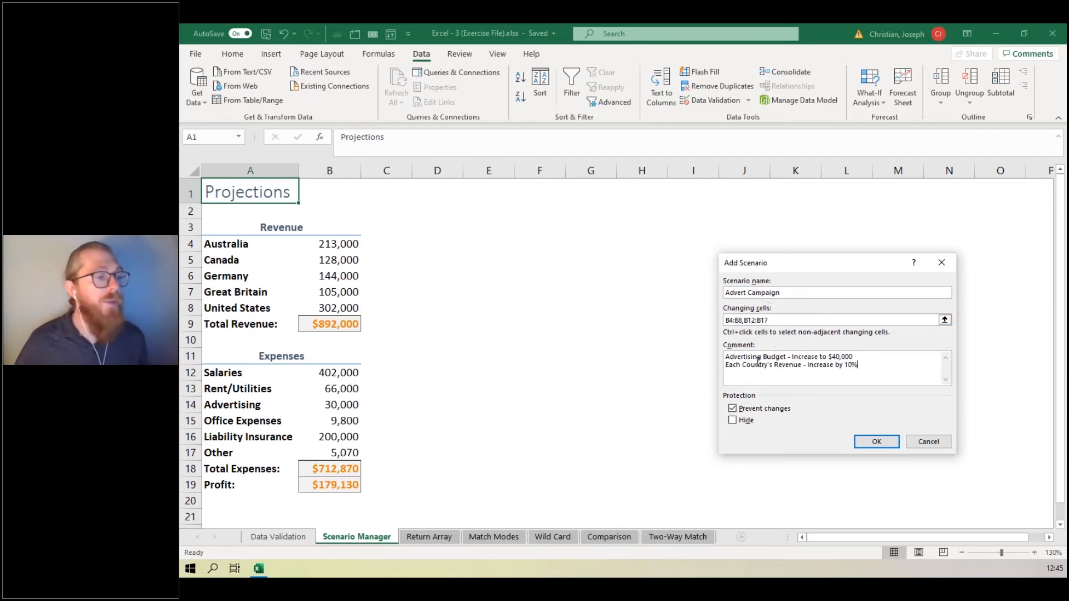
pyautogui.click(878, 442)
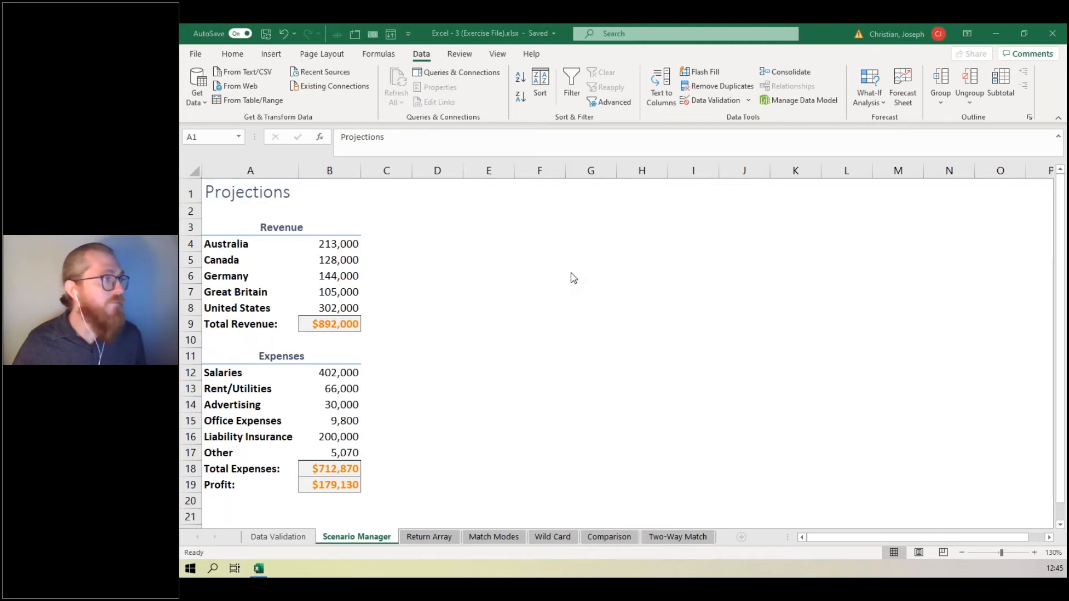
# - Turn the Advert Campaign values for Australia, Canada, Germany, Great_Britain and United_States into formulas by prefixing each with an equals sign
pyautogui.moveTo(858, 299); pyautogui.dragTo(836, 274)
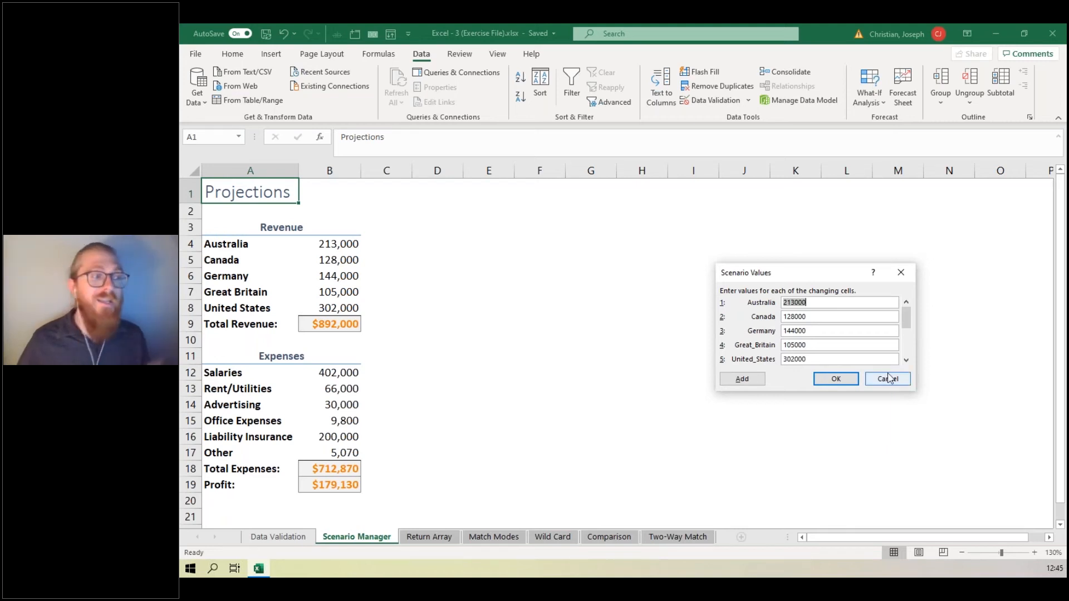
pyautogui.click(786, 304)
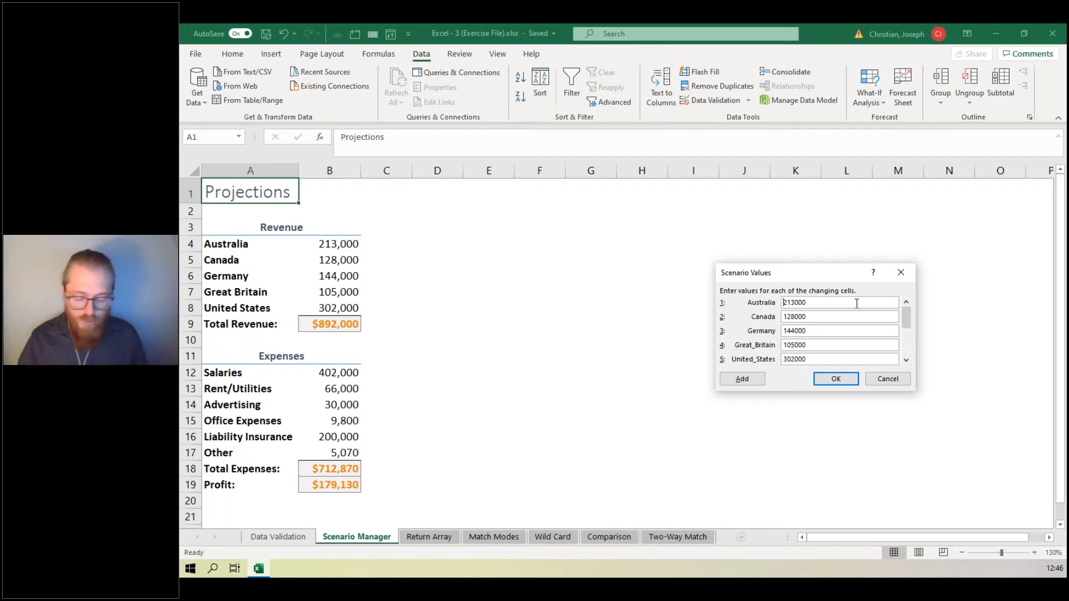
pyautogui.write('=')
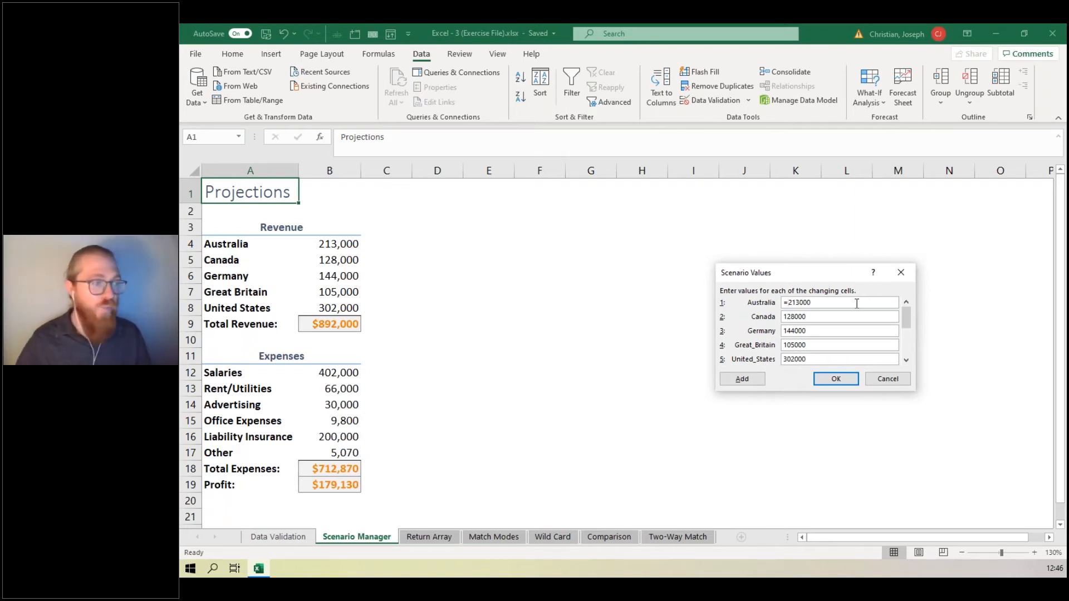
pyautogui.click(783, 317)
pyautogui.write('=')
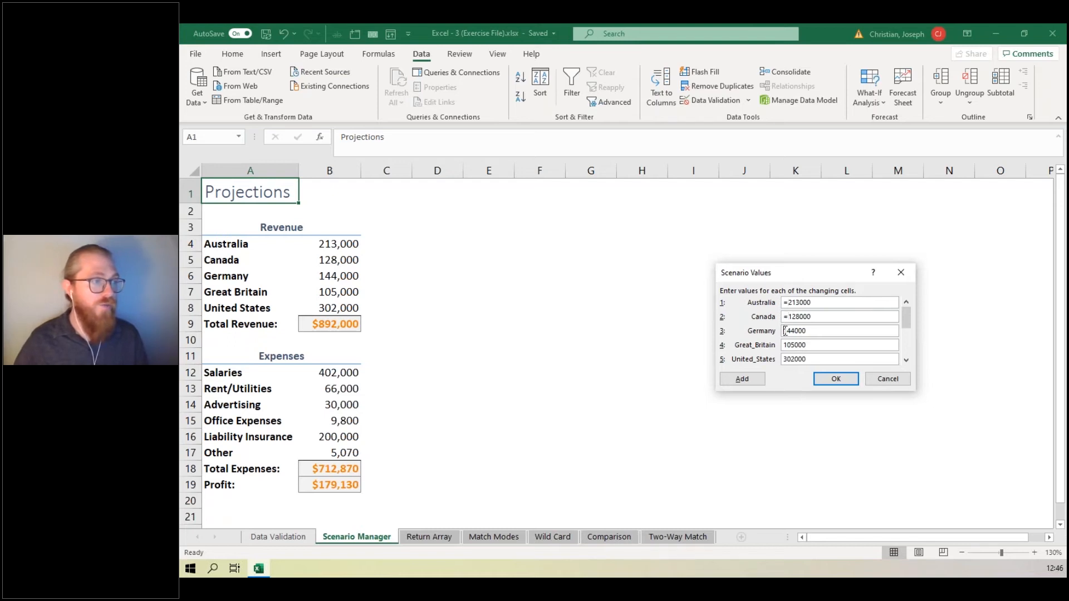
pyautogui.click(784, 331)
pyautogui.write('=')
pyautogui.click(784, 345)
pyautogui.write('=')
pyautogui.click(785, 359)
pyautogui.write('=')
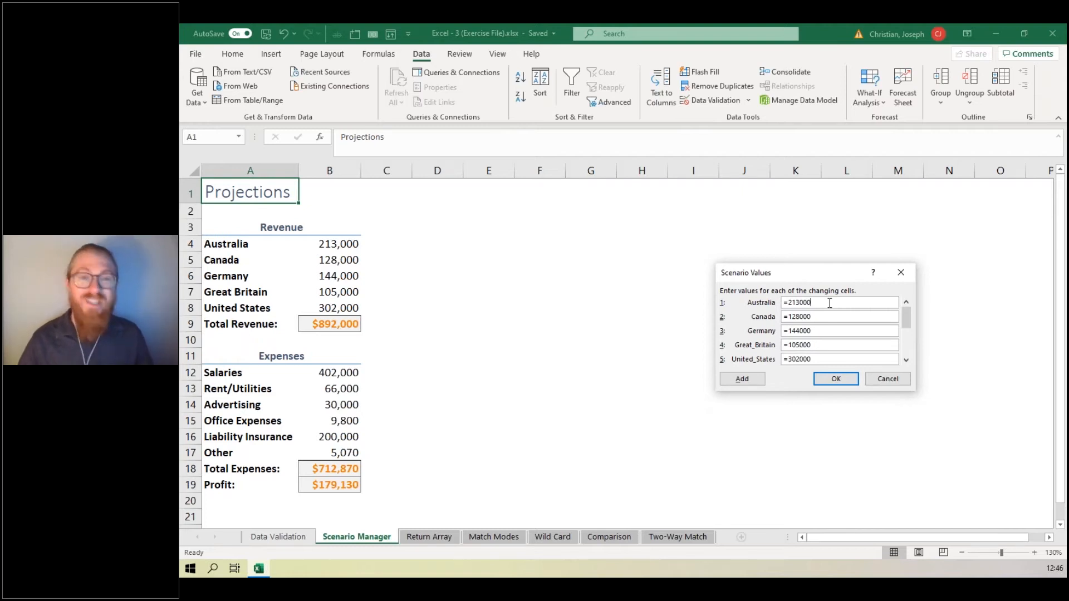
# - Append *1.1 to each of the five country revenue formulas in the scenario values, from Australia through United_States
pyautogui.write('*1.1')
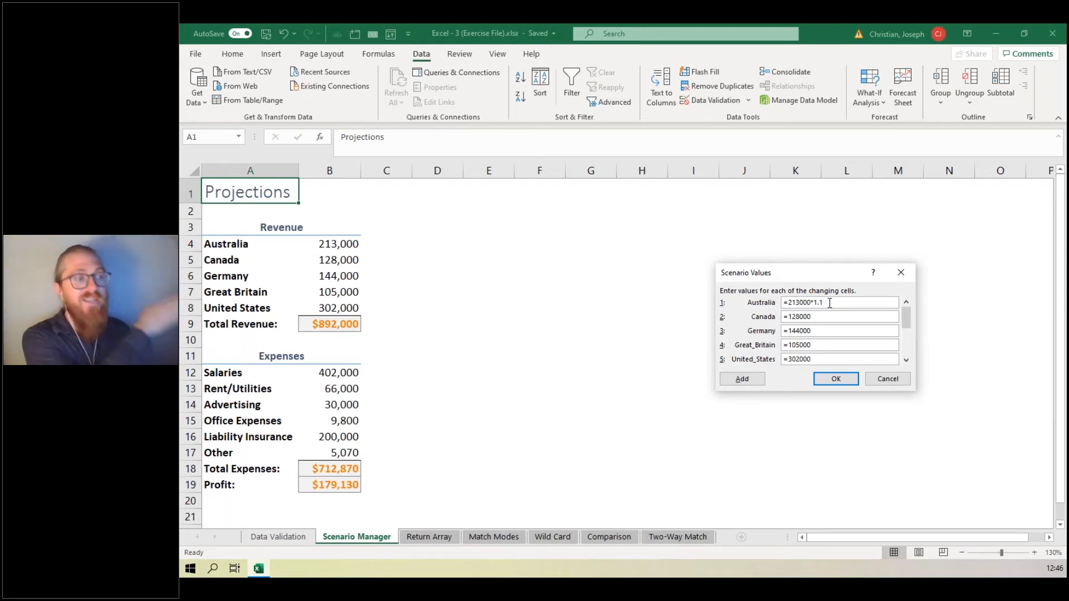
pyautogui.moveTo(829, 303); pyautogui.dragTo(814, 304)
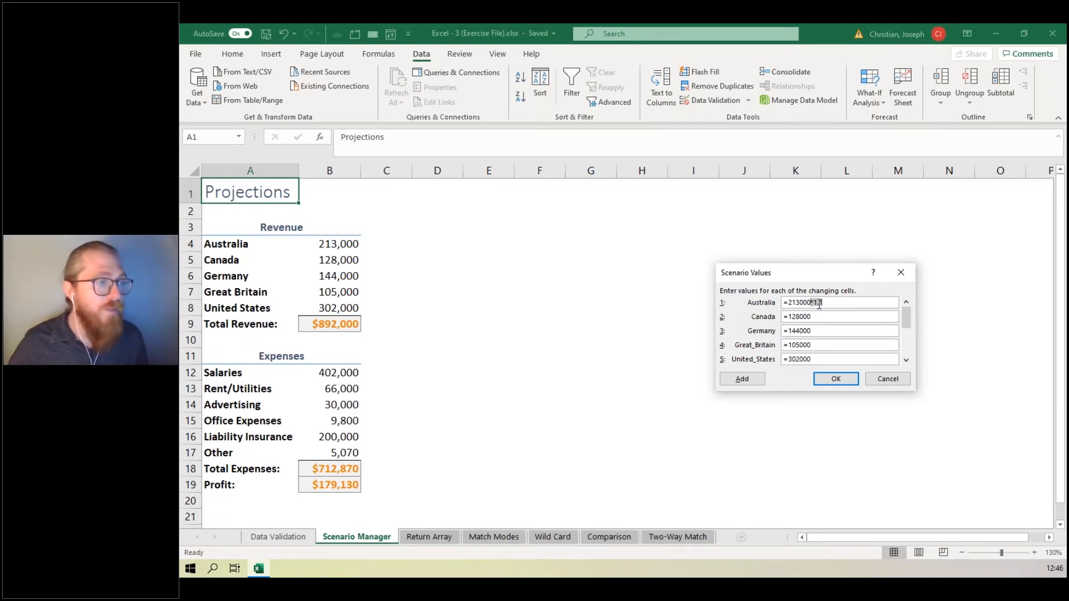
pyautogui.hotkey('ctrl', 'c')
pyautogui.click(840, 317)
pyautogui.hotkey('ctrl', 'v')
pyautogui.click(839, 331)
pyautogui.hotkey('ctrl', 'v')
pyautogui.click(839, 345)
pyautogui.hotkey('ctrl', 'v')
pyautogui.click(839, 359)
pyautogui.hotkey('ctrl', 'v')
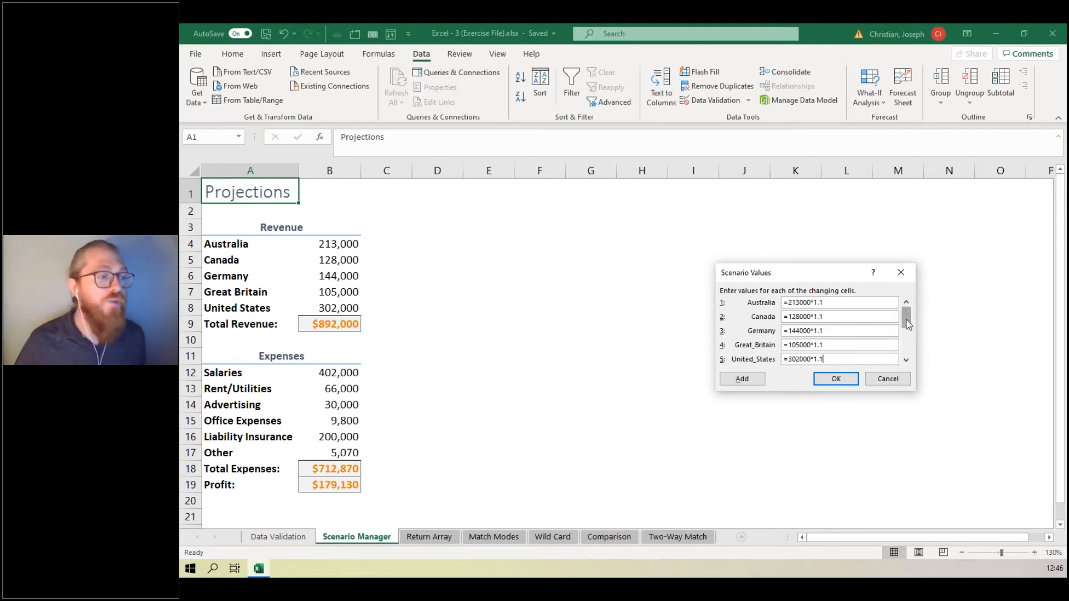
# - Set the scenario's Advertising value to 40000 and save the Advert Campaign scenario, accepting the conversion of formulas to values
pyautogui.moveTo(908, 325); pyautogui.dragTo(907, 340)
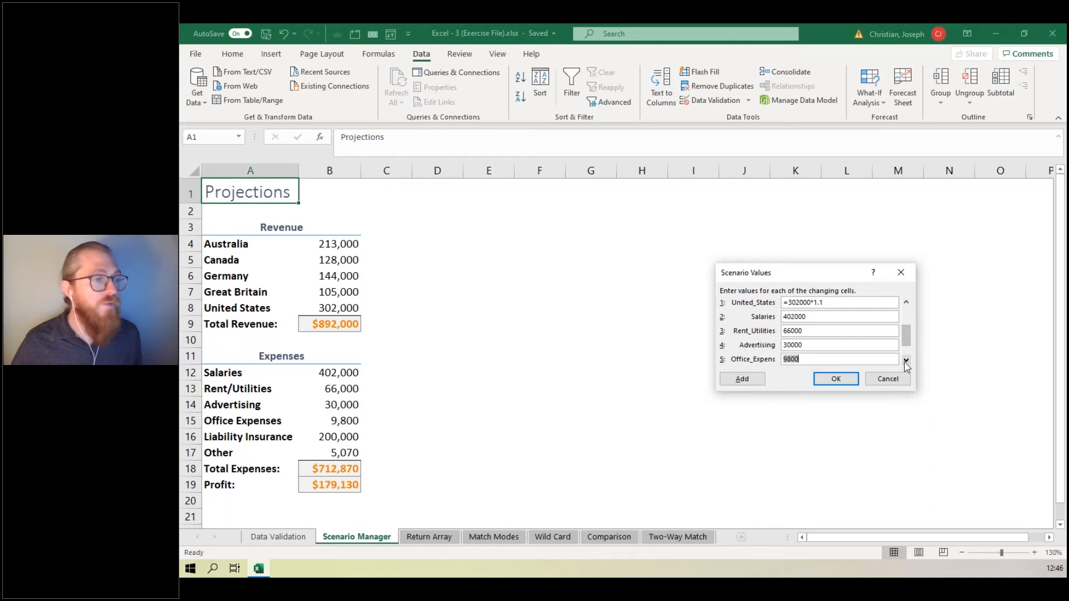
pyautogui.click(795, 346)
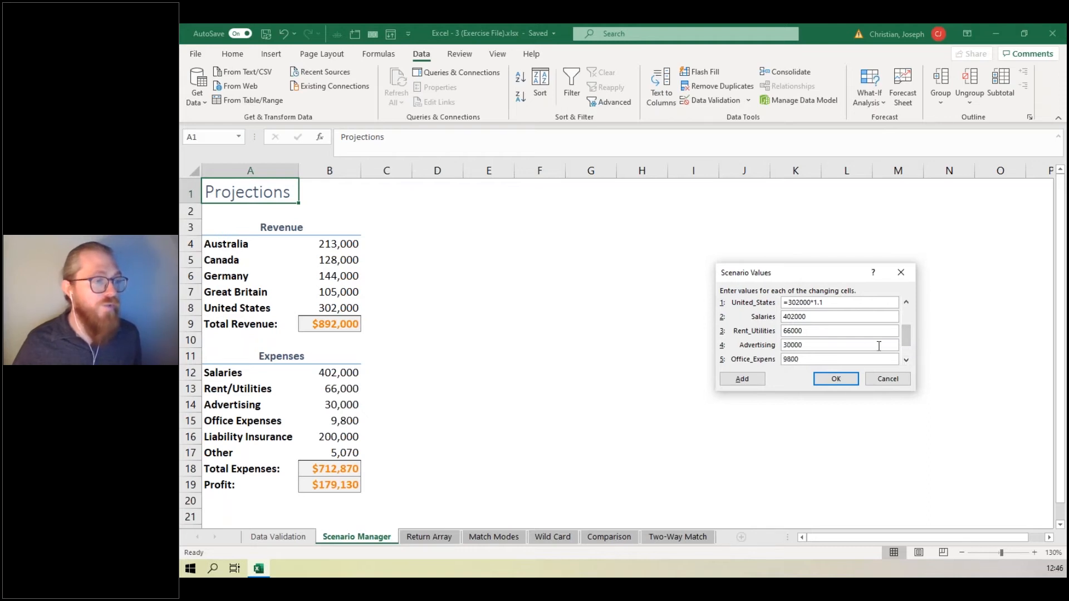
pyautogui.write('4')
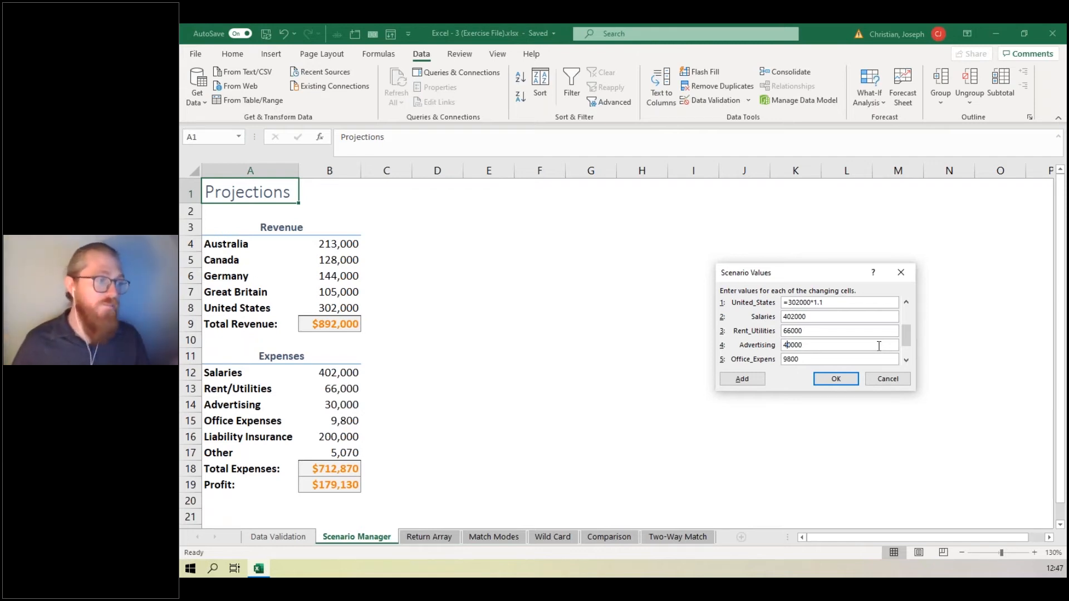
pyautogui.click(834, 385)
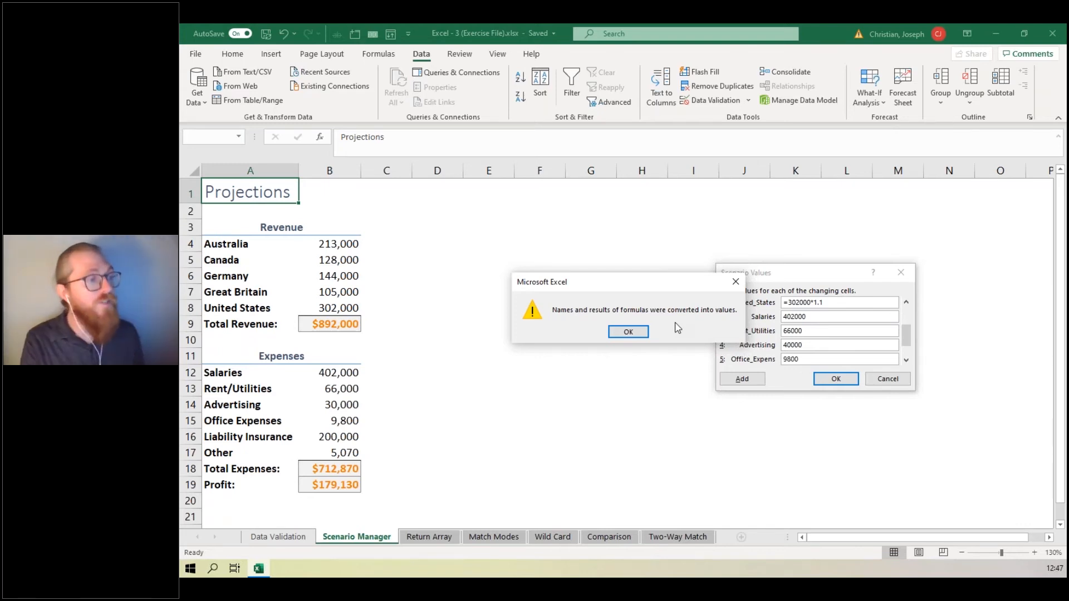
pyautogui.click(621, 332)
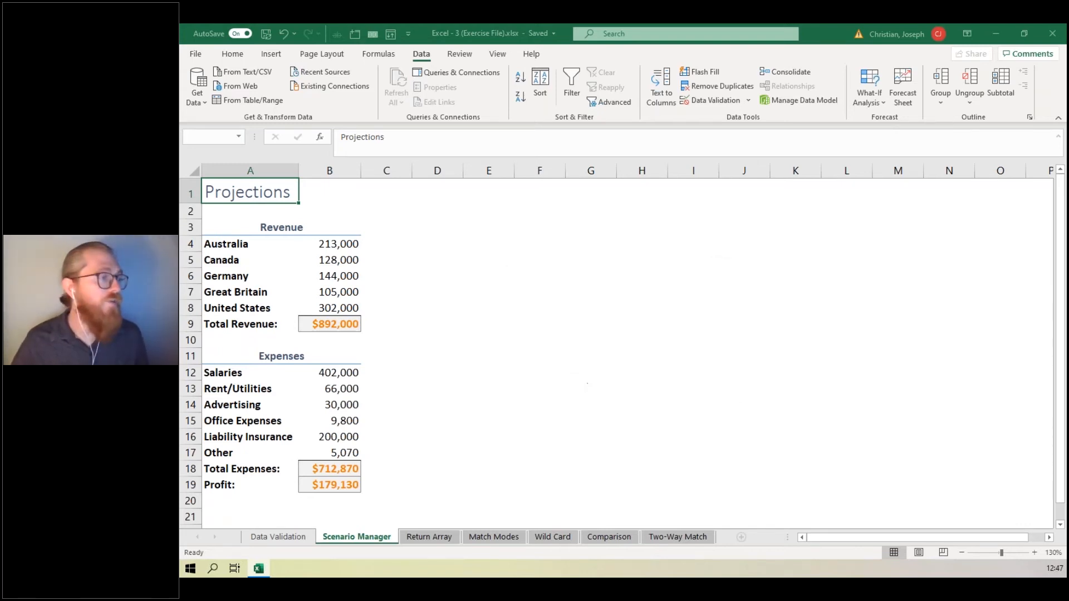
# - Check the comments of the Original and Advert Campaign scenarios, then show the Advert Campaign values in the projections
pyautogui.click(762, 264)
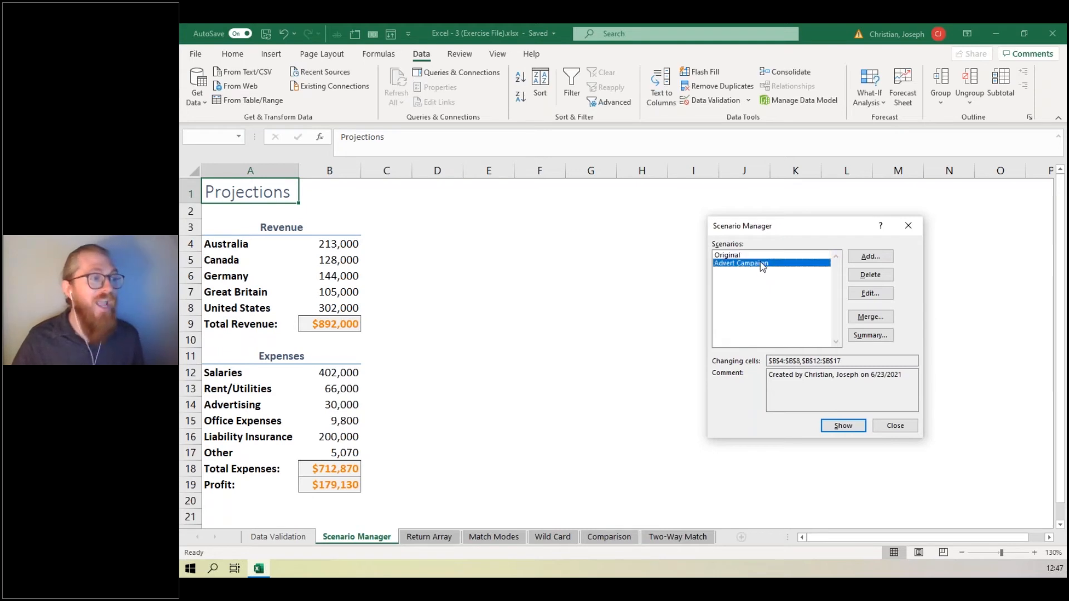
pyautogui.press('ctrl')
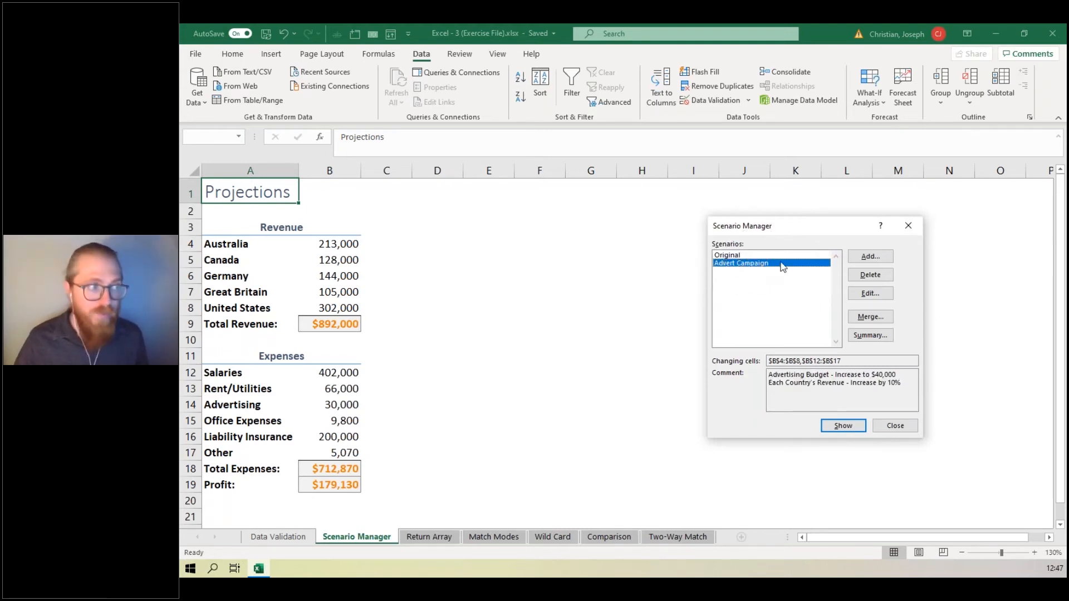
pyautogui.click(734, 255)
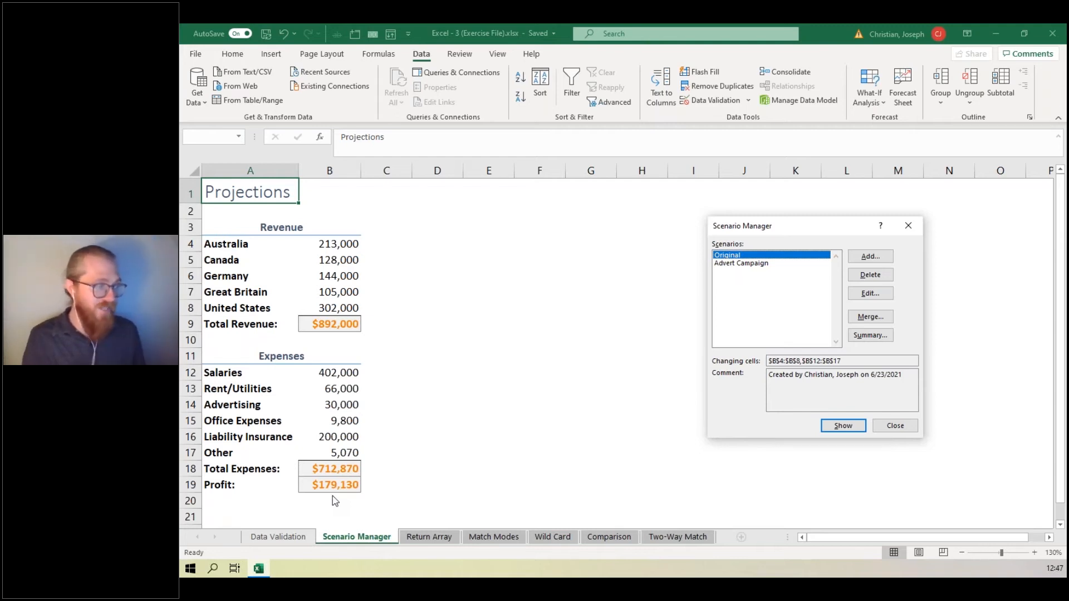
pyautogui.click(745, 264)
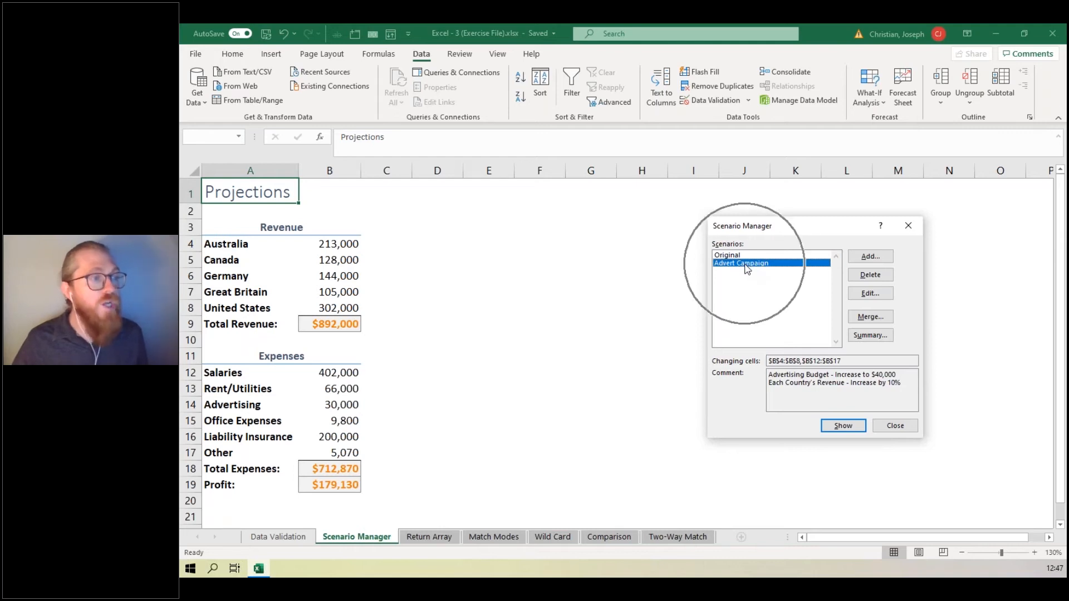
pyautogui.click(843, 427)
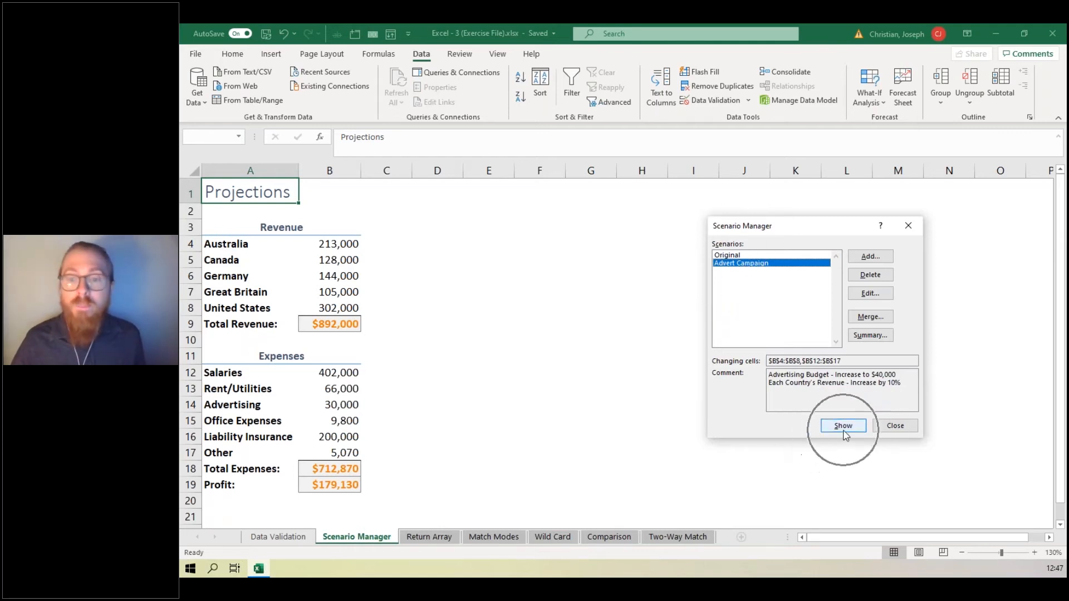
pyautogui.click(839, 426)
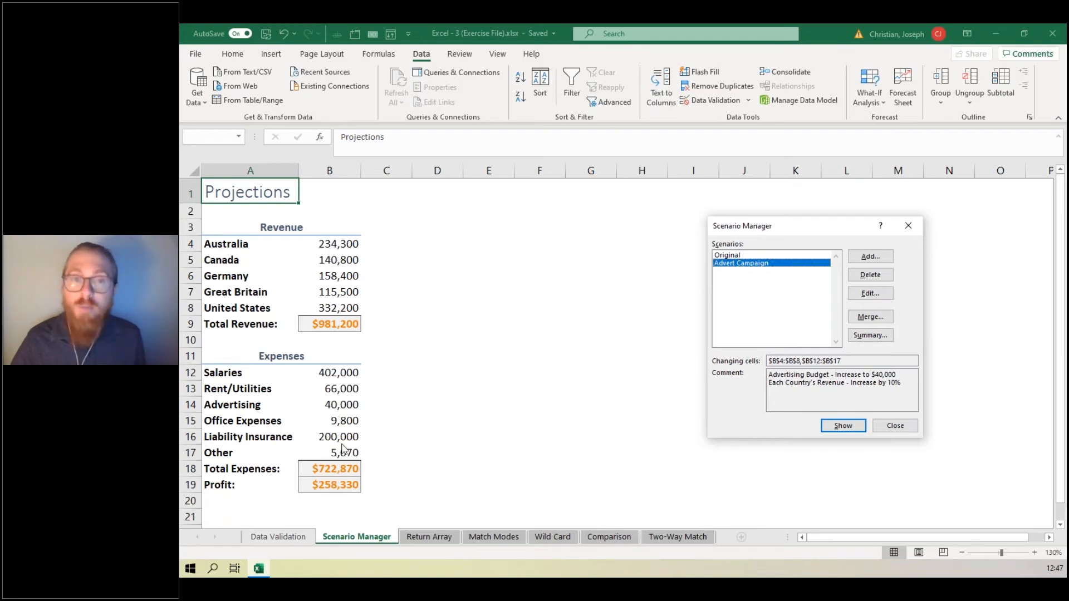
# - Show the Original scenario's values in the projections again
pyautogui.click(743, 256)
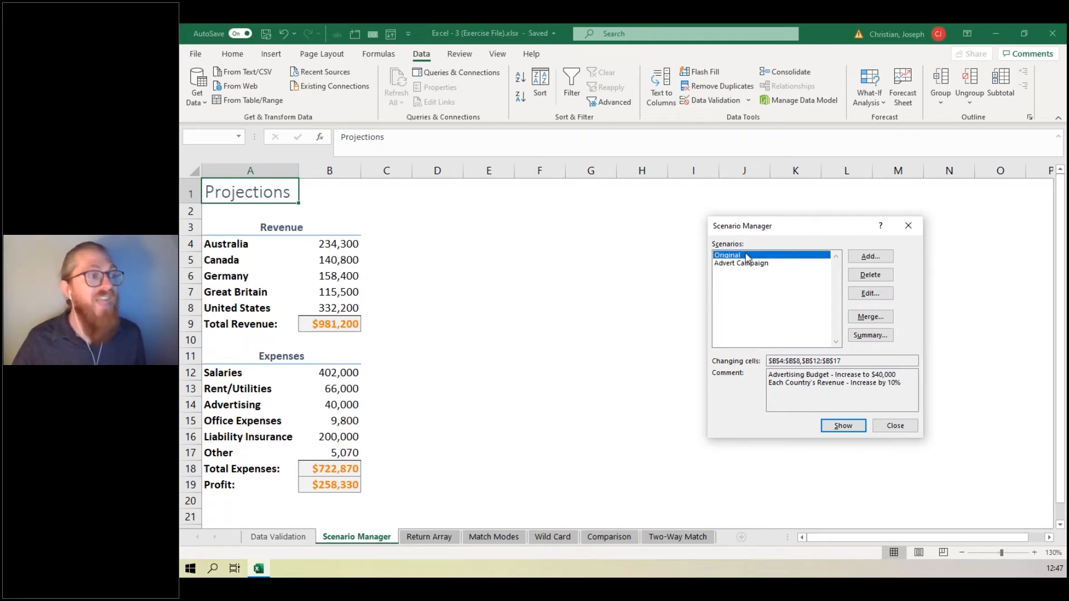
pyautogui.click(743, 255)
pyautogui.click(846, 423)
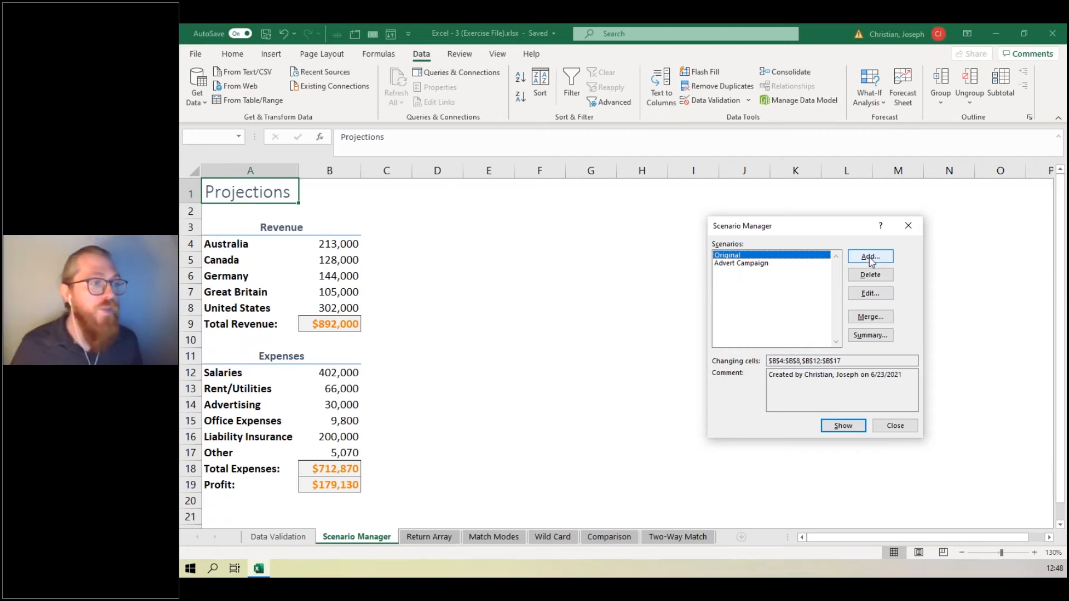
# - Create a Scenario summary report with result cells $B$9,$B$18,$B$19 for total revenue, total expenses and profit
pyautogui.press('ctrl')
pyautogui.press('ctrl')
pyautogui.press('ctrl')
pyautogui.click(872, 335)
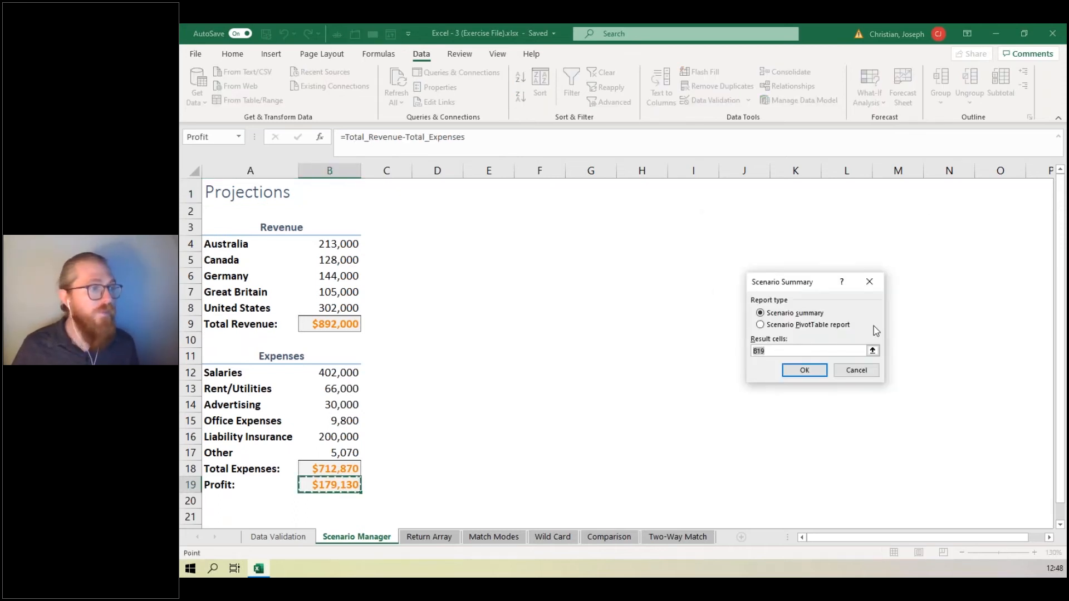
pyautogui.click(339, 325)
pyautogui.keyDown('ctrl'); pyautogui.click(337, 468); pyautogui.keyUp('ctrl')
pyautogui.keyDown('ctrl'); pyautogui.click(339, 484); pyautogui.keyUp('ctrl')
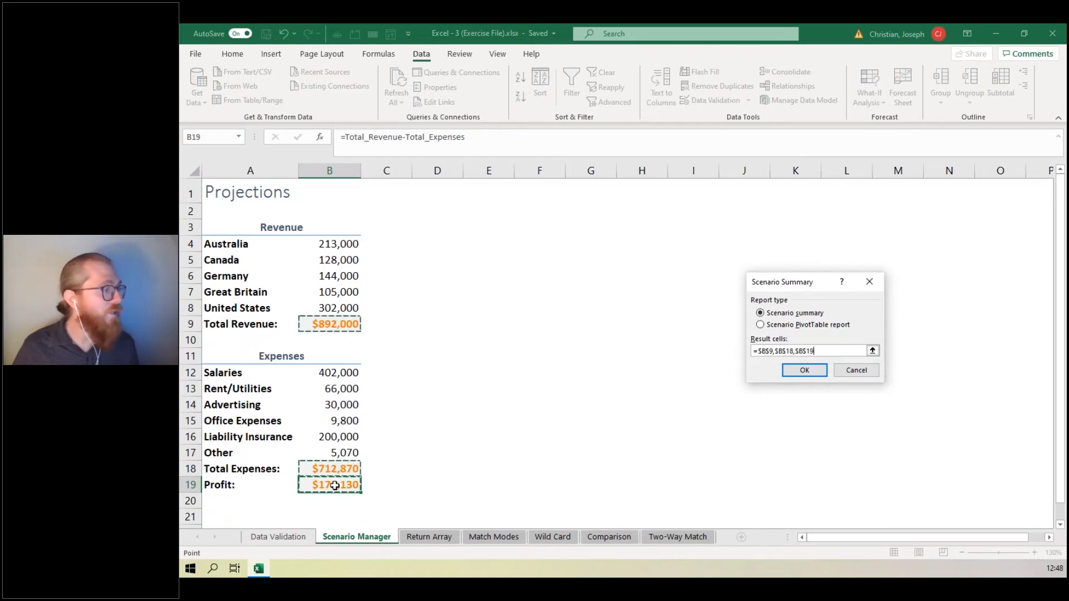
pyautogui.click(802, 368)
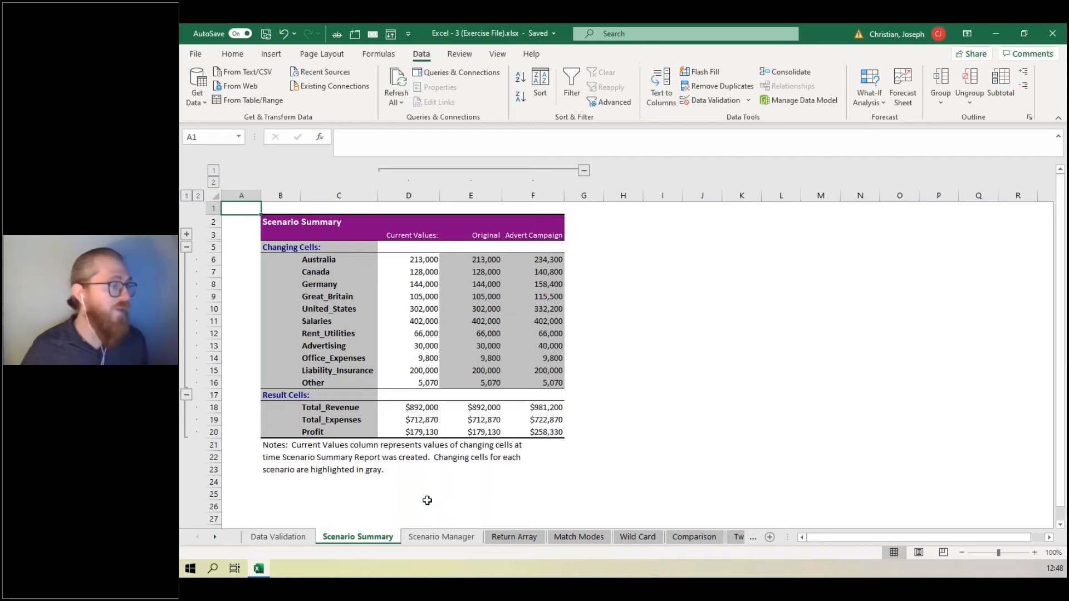
pyautogui.click(367, 547)
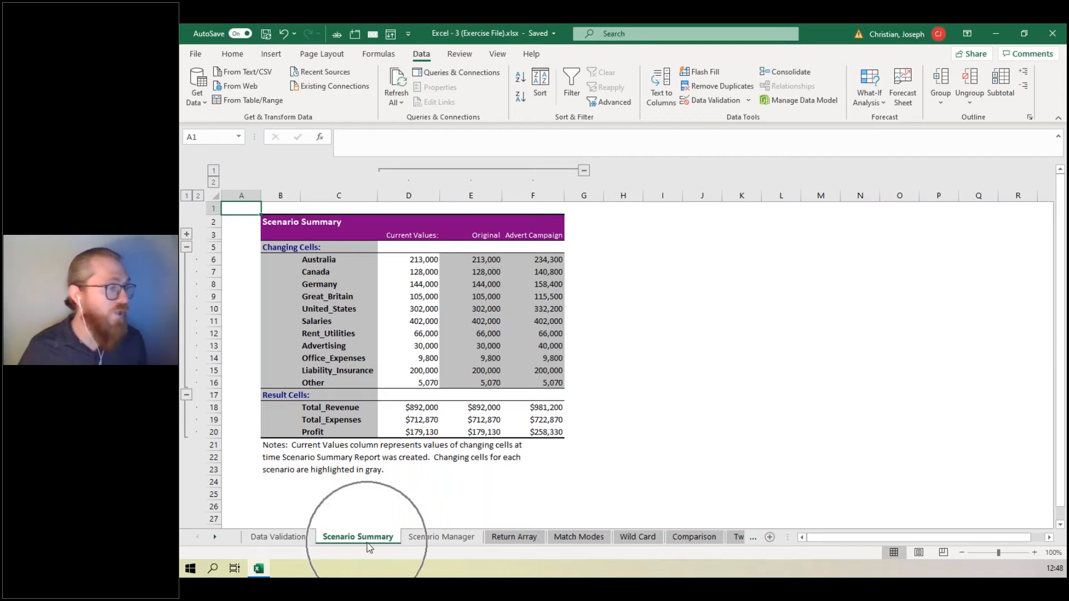
# - Return to the projections sheet and review the Advert Campaign and Original scenarios' comments in the Scenario Manager
pyautogui.click(426, 542)
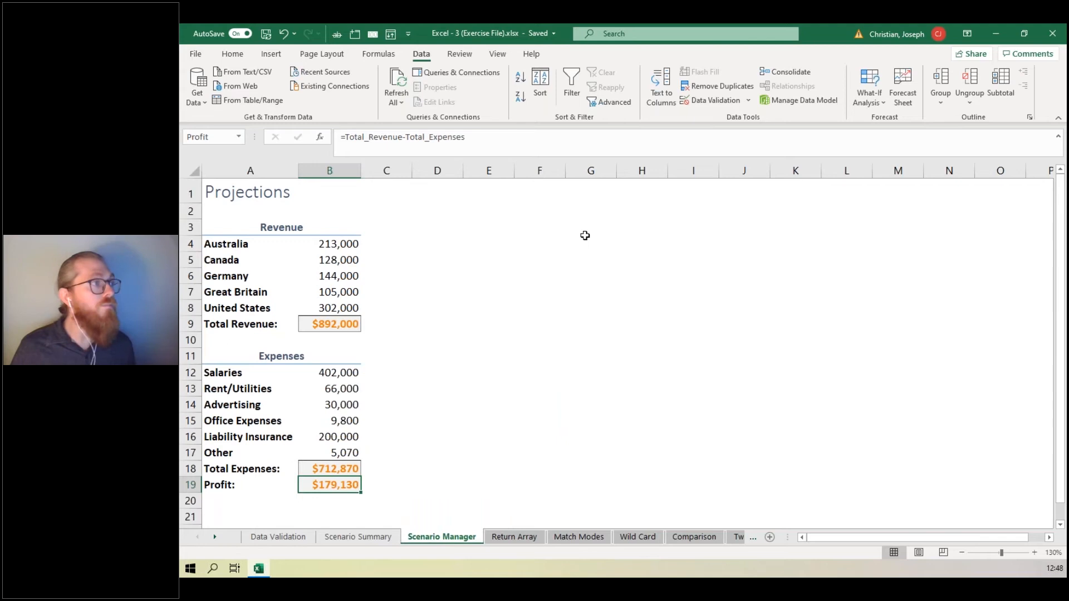
pyautogui.click(427, 58)
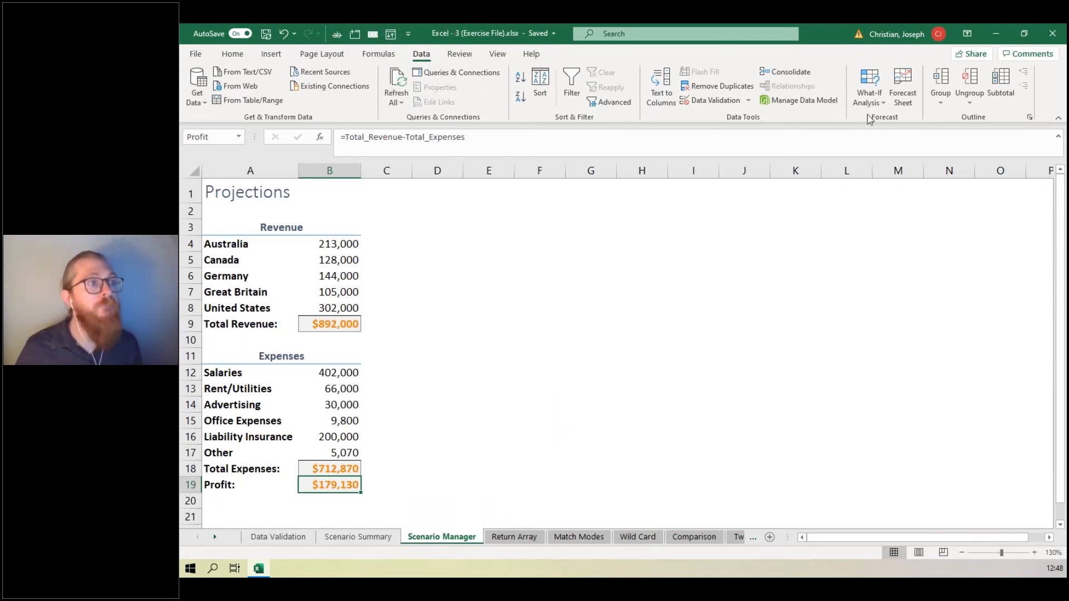
pyautogui.click(875, 102)
pyautogui.click(898, 120)
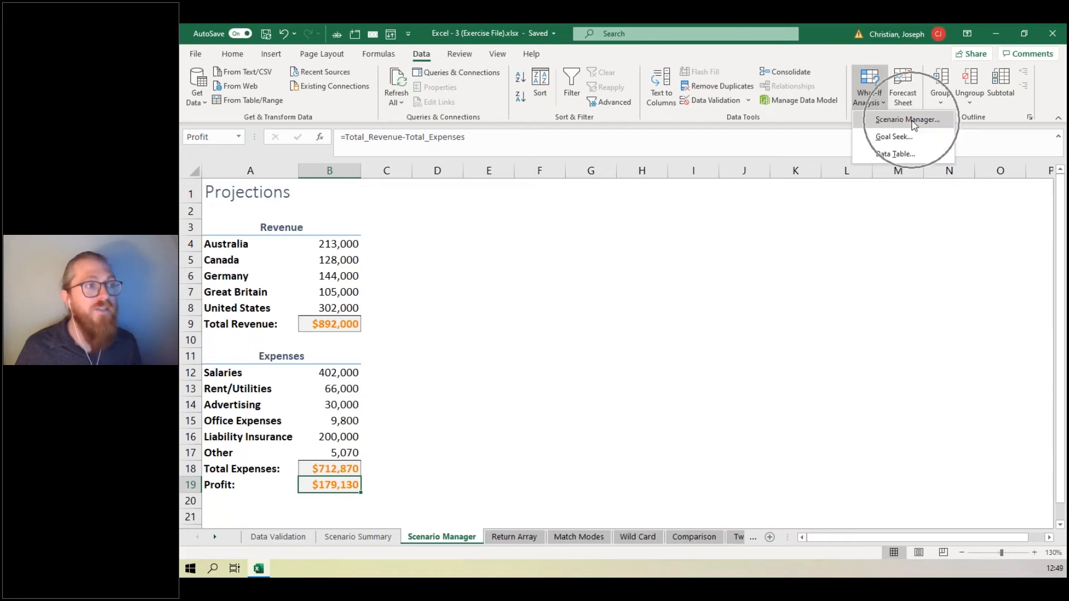
pyautogui.click(899, 430)
pyautogui.click(870, 96)
pyautogui.click(897, 119)
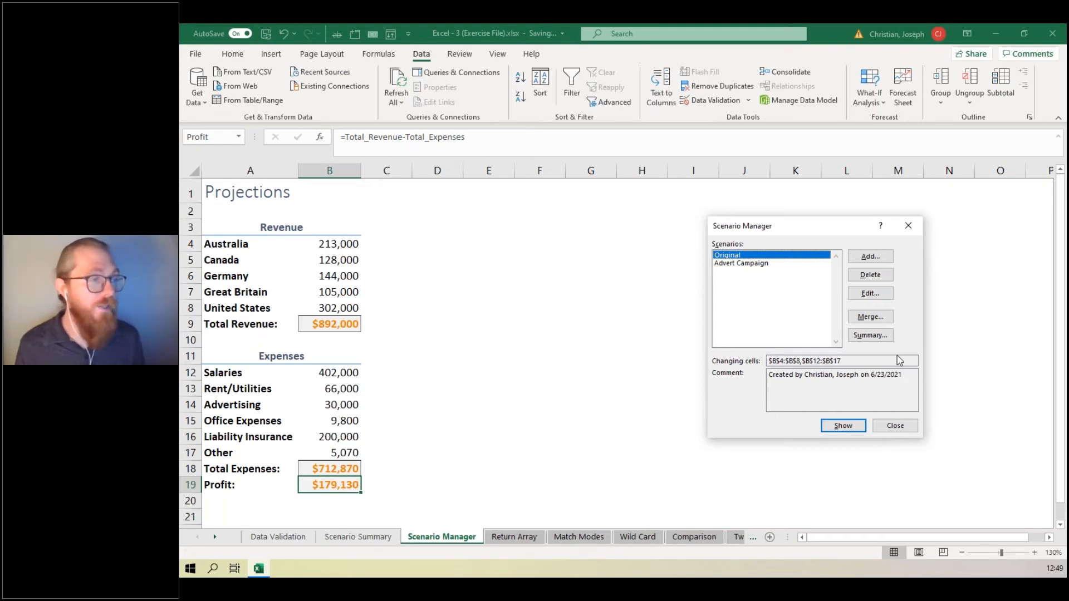
pyautogui.click(746, 264)
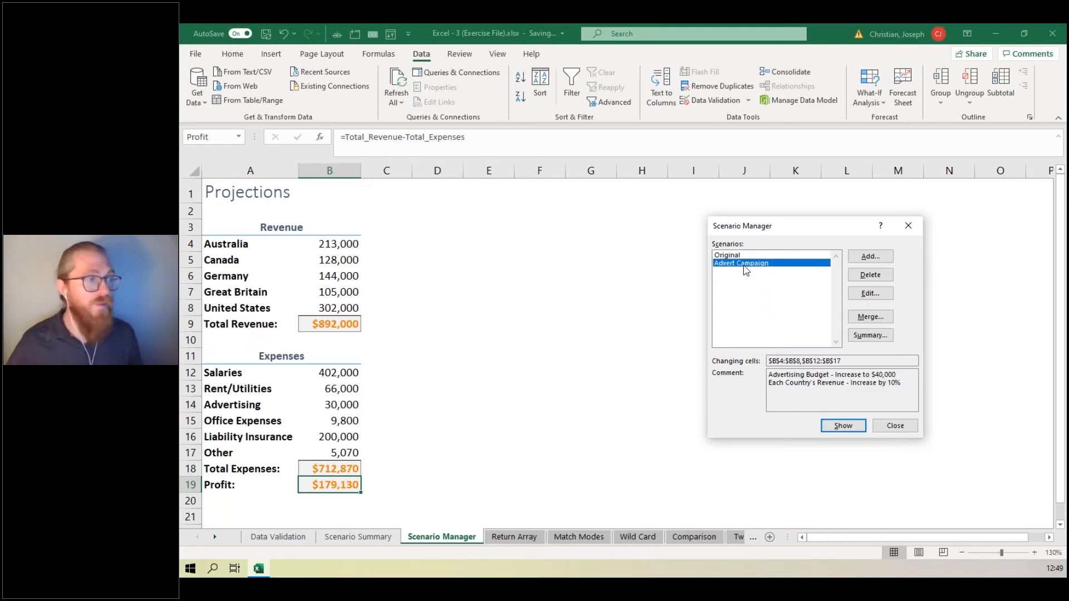
pyautogui.click(764, 258)
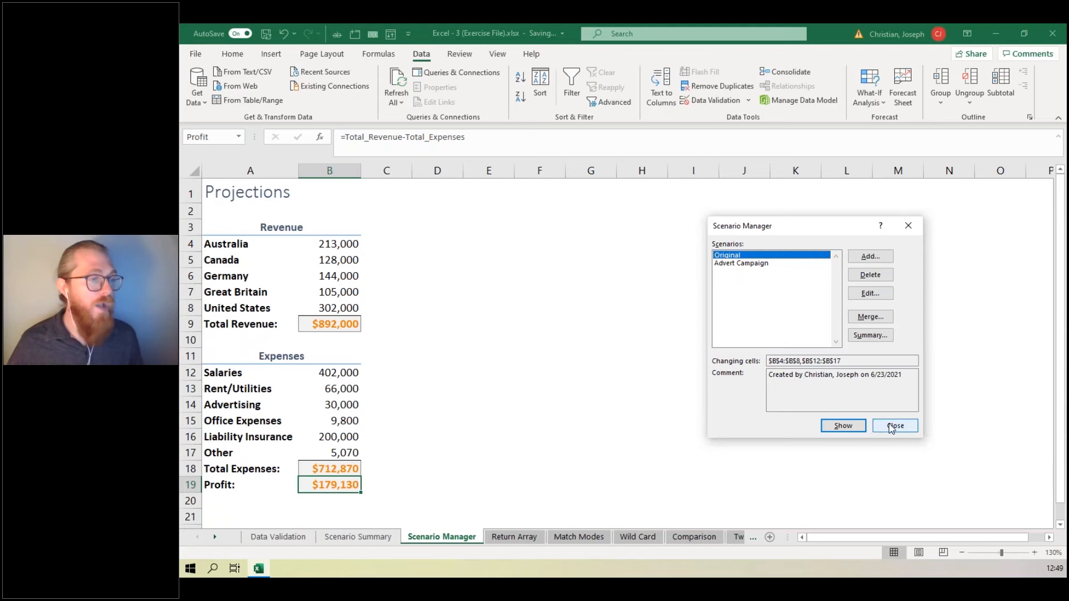
pyautogui.click(891, 425)
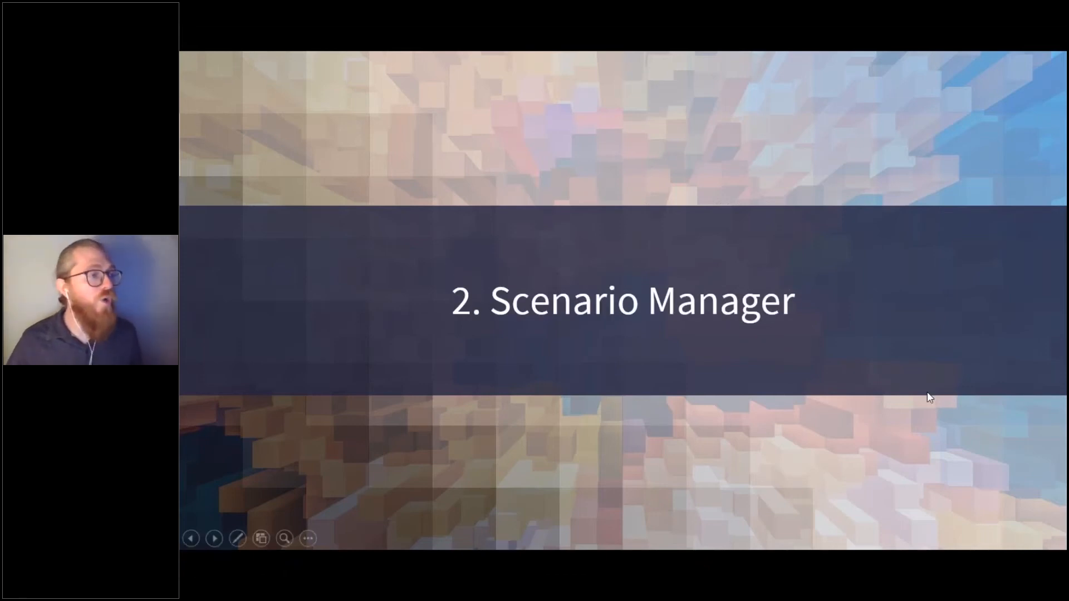
pyautogui.click(941, 395)
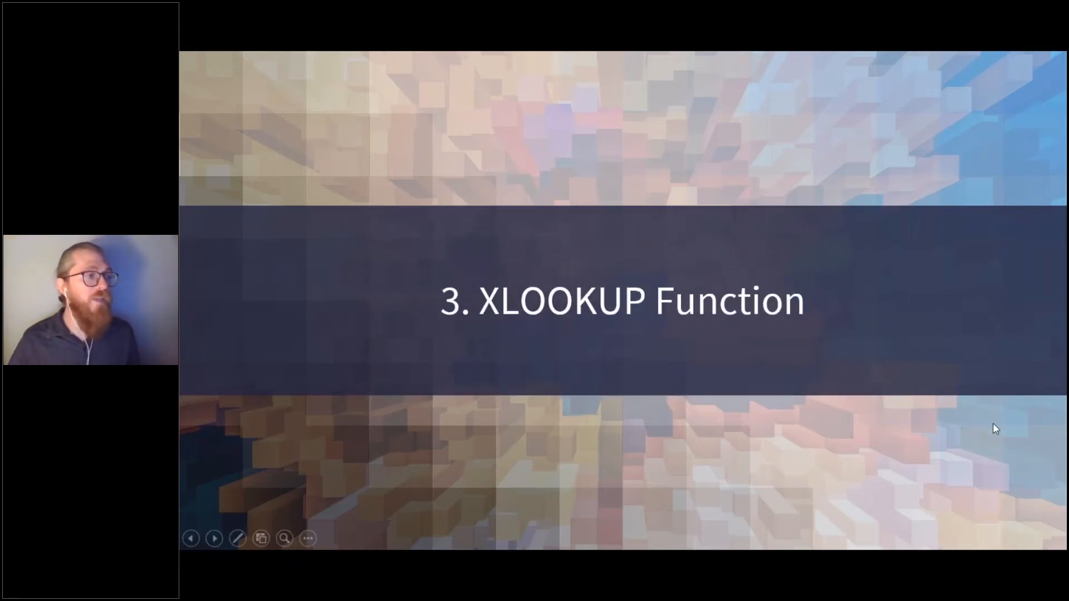
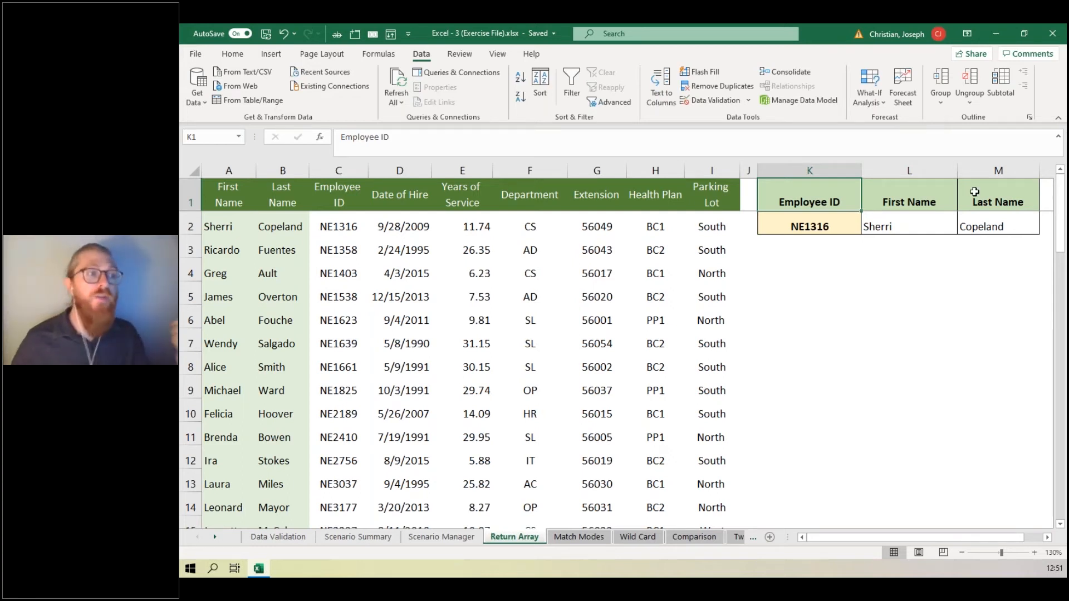
# - Pick the employee ID from row 5 of the staff list in lookup cell K2 on the Return Array sheet
pyautogui.click(821, 227)
pyautogui.click(867, 228)
pyautogui.moveTo(866, 254); pyautogui.dragTo(866, 246)
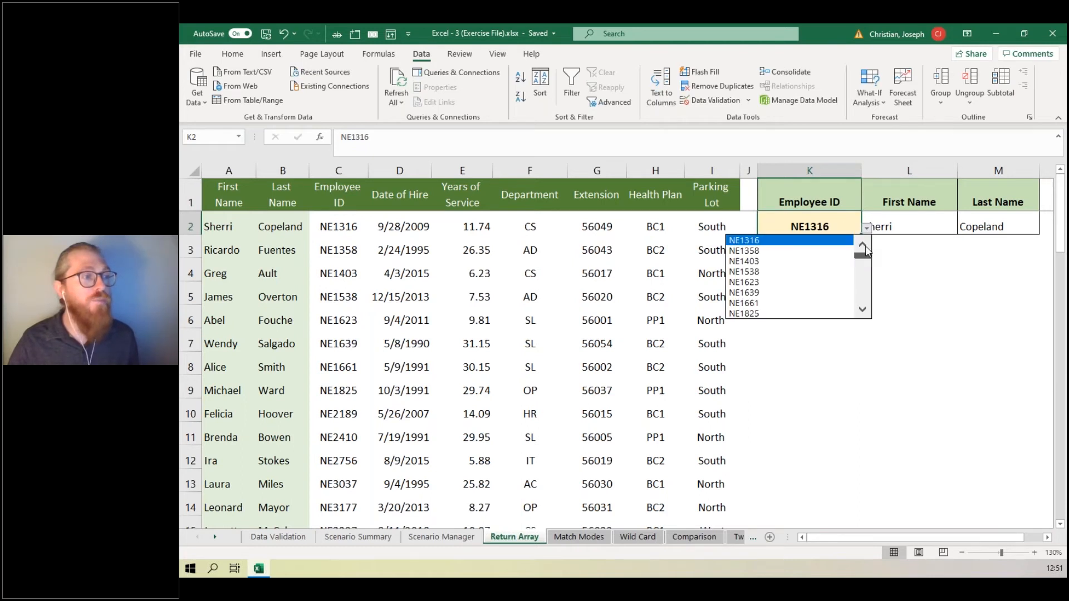
pyautogui.click(746, 272)
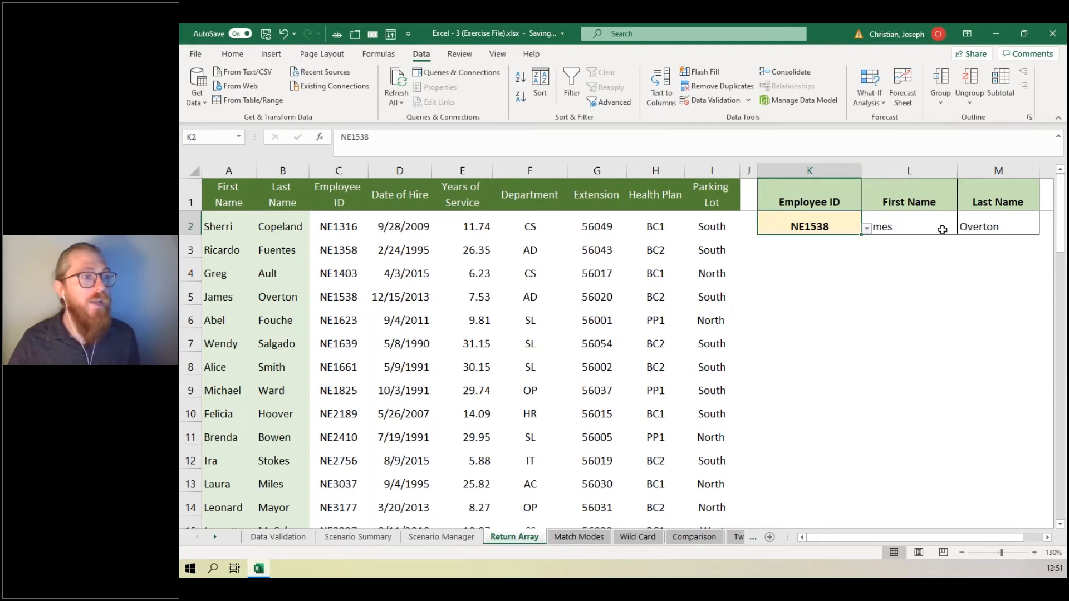
pyautogui.click(946, 279)
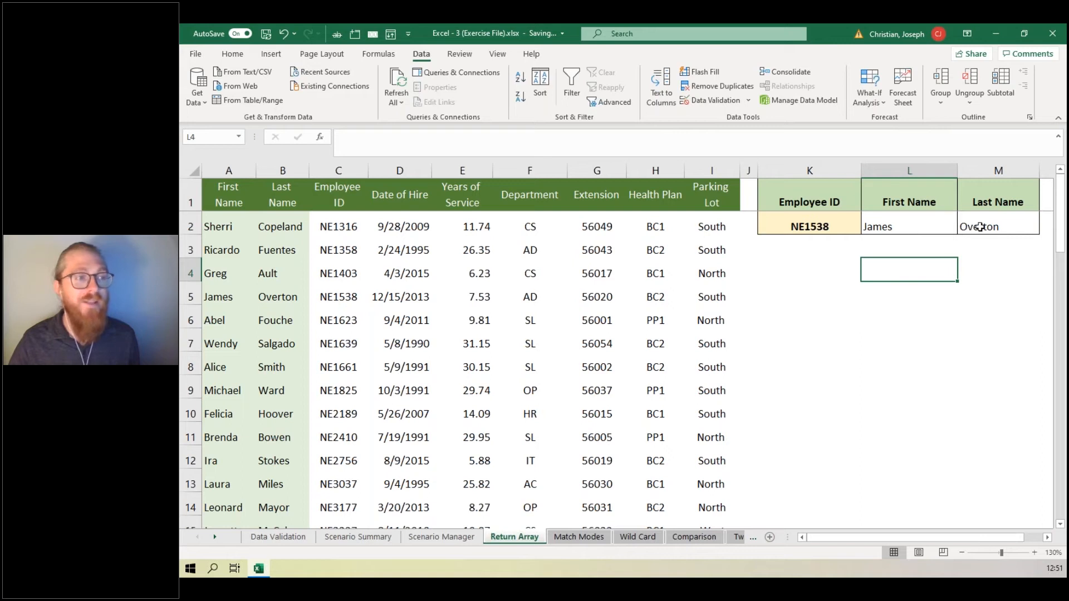
# - Shrink the formula bar to one line and open the function arguments of the XLOOKUP formula in L2
pyautogui.click(836, 221)
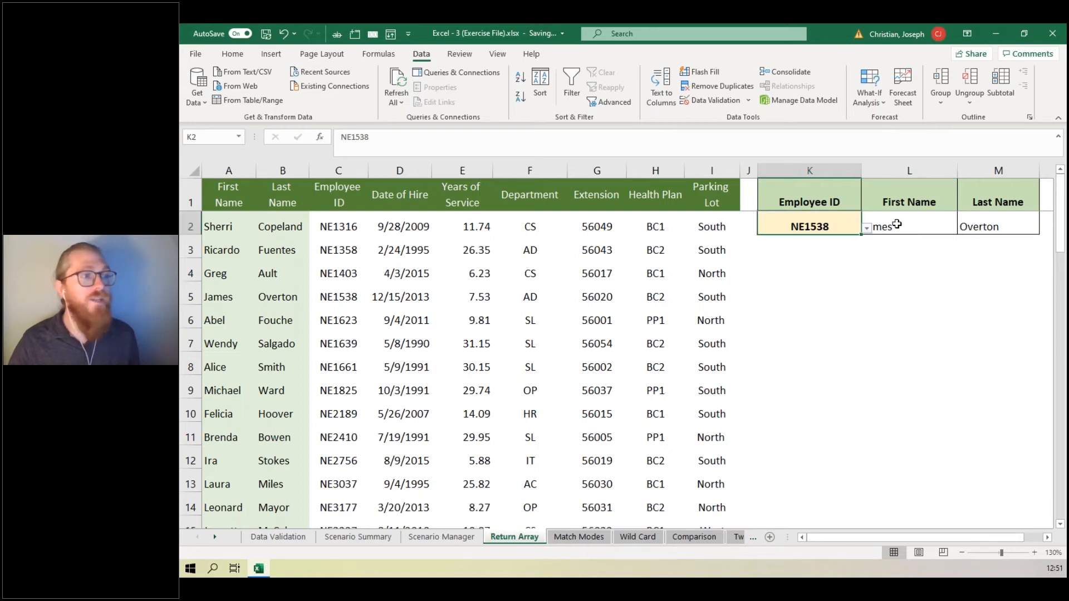
pyautogui.click(897, 225)
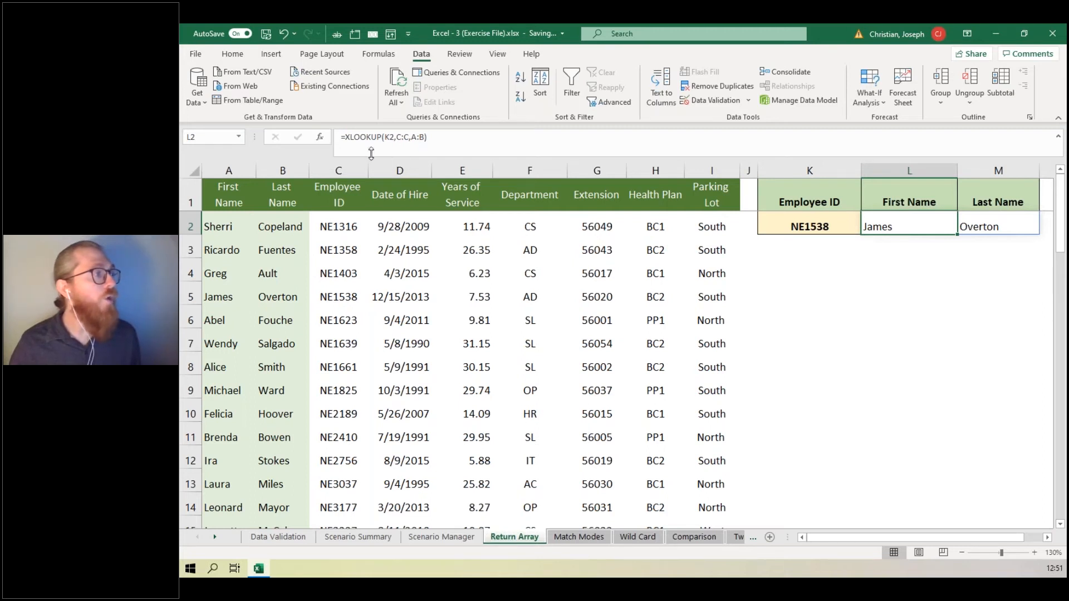
pyautogui.moveTo(371, 154); pyautogui.dragTo(372, 146)
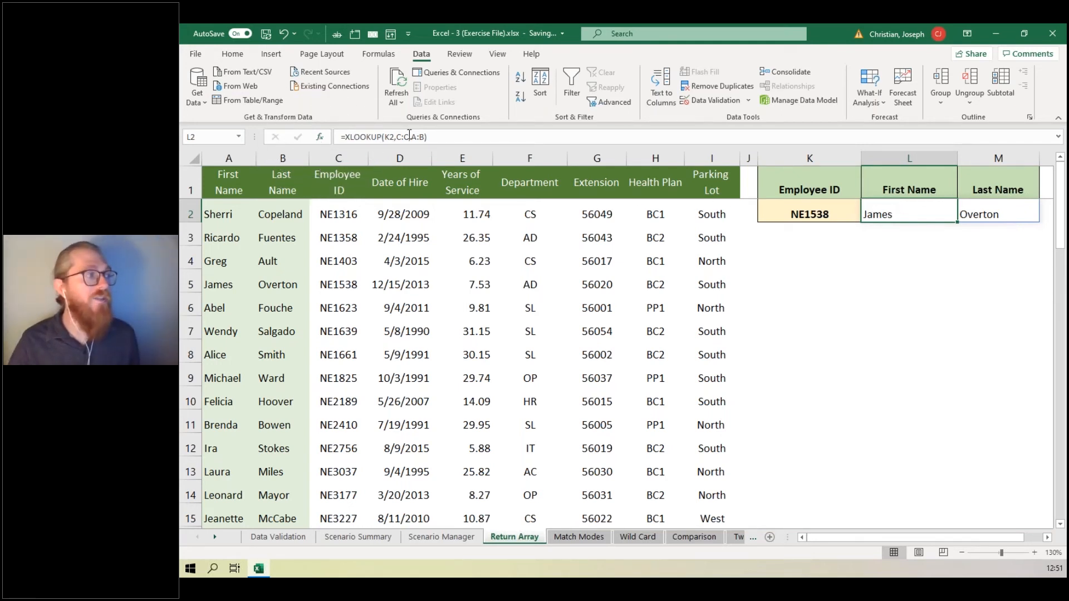
pyautogui.click(321, 138)
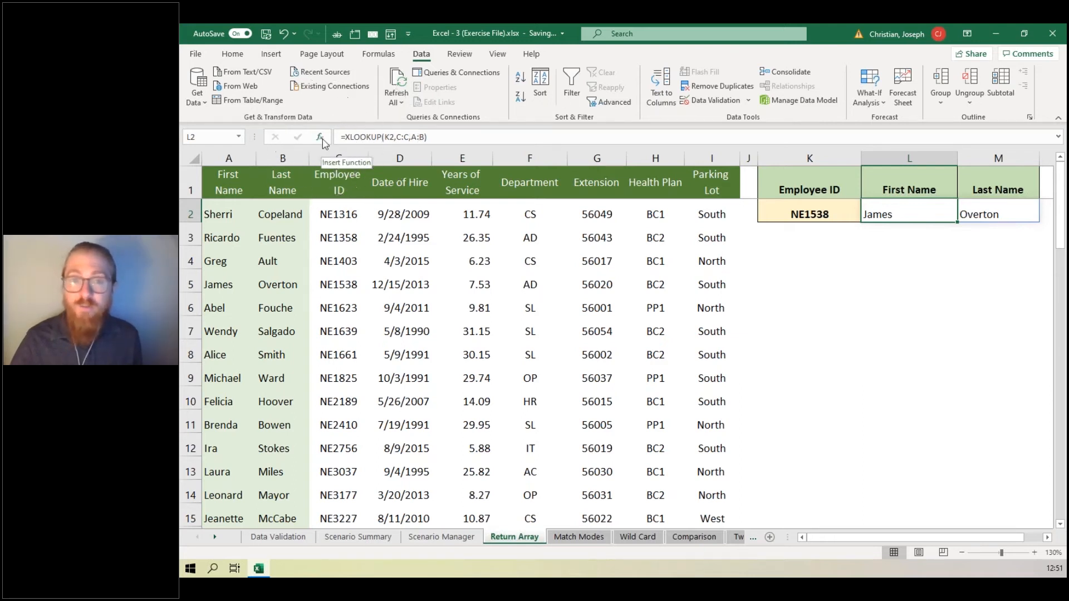
pyautogui.moveTo(770, 232); pyautogui.dragTo(774, 251)
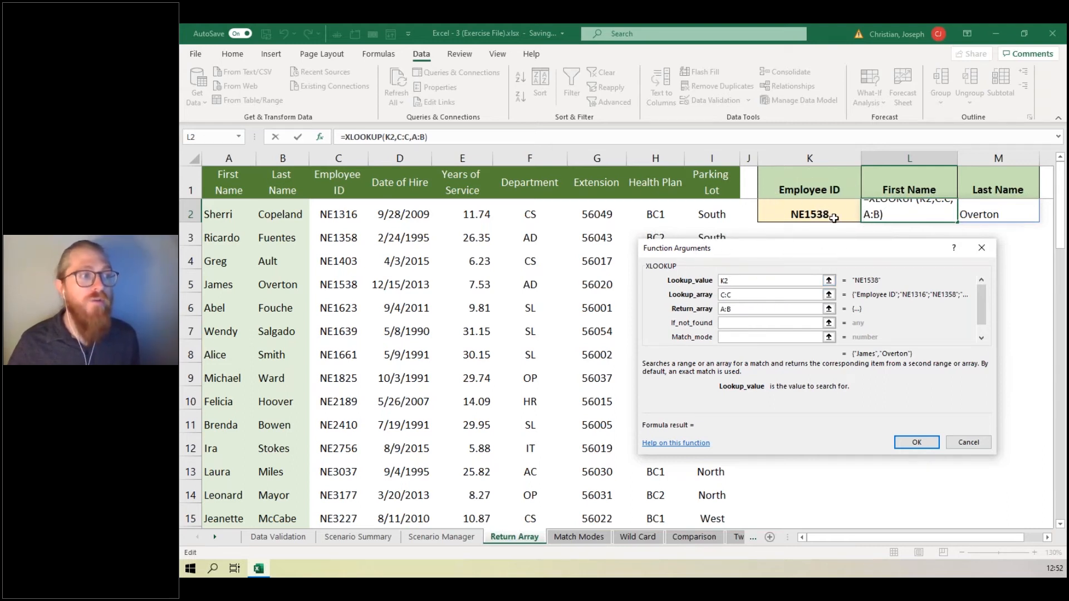
pyautogui.press('ctrl')
pyautogui.press('ctrl')
pyautogui.press('ctrl')
pyautogui.press('ctrl')
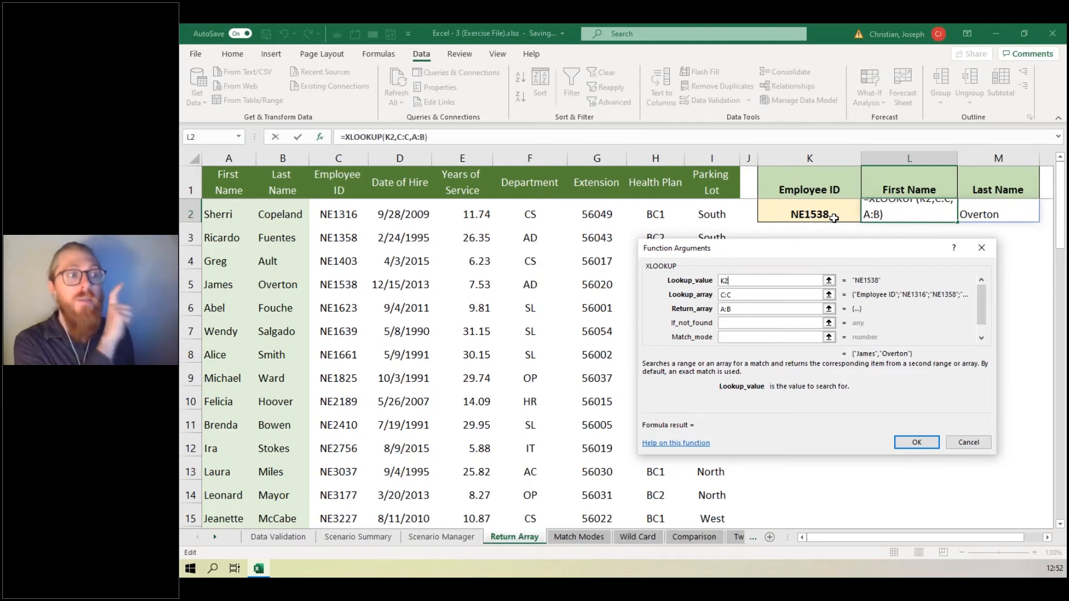
pyautogui.press('ctrl')
pyautogui.press('ctrl')
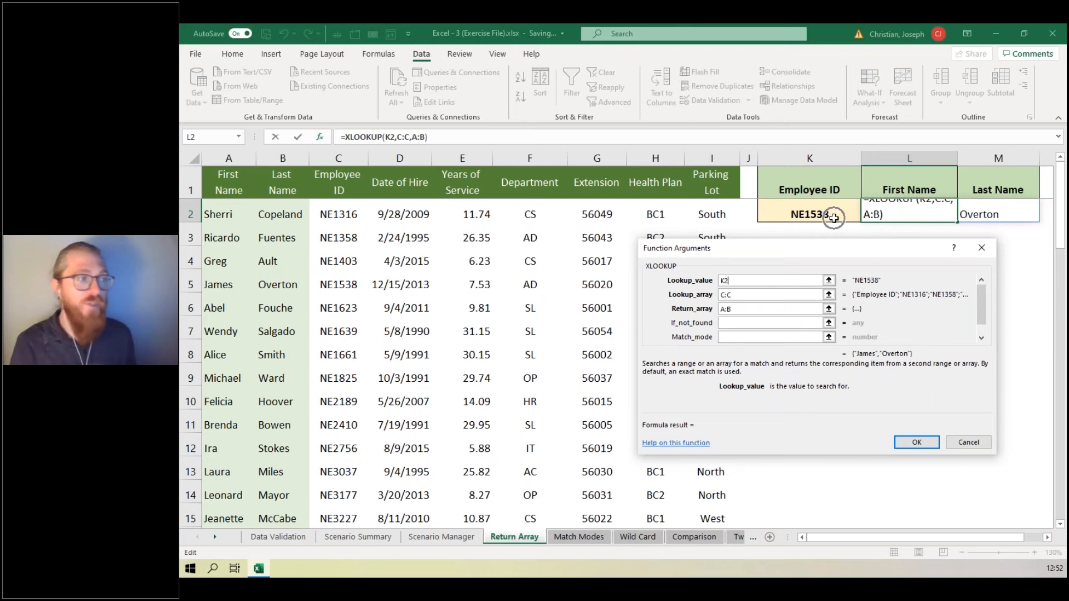
# - Clear the XLOOKUP's Lookup_array and set it again to the whole Employee ID column, C:C
pyautogui.click(735, 298)
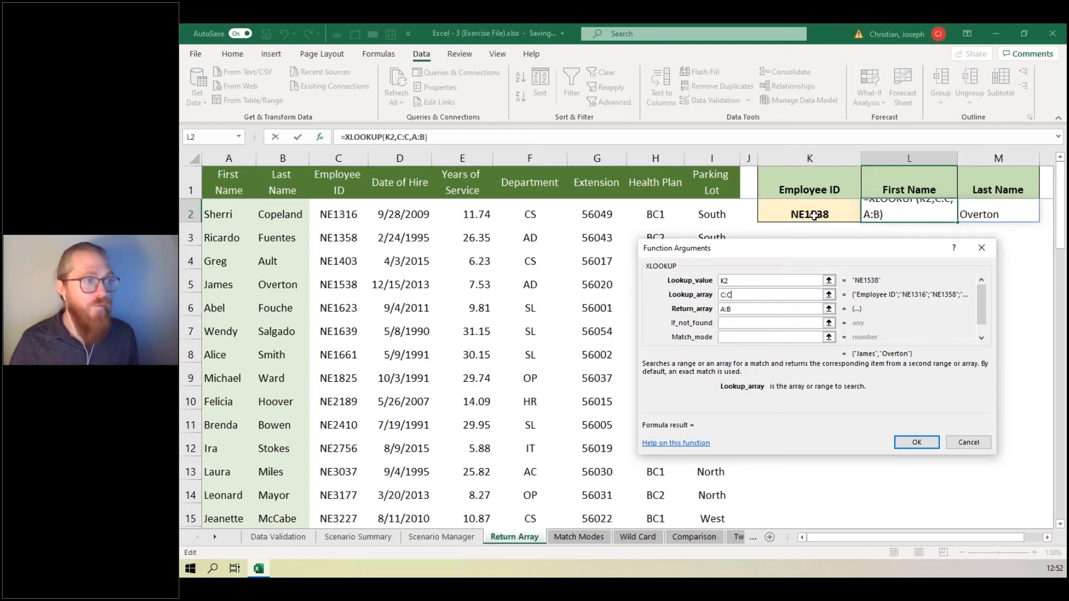
pyautogui.click(739, 297)
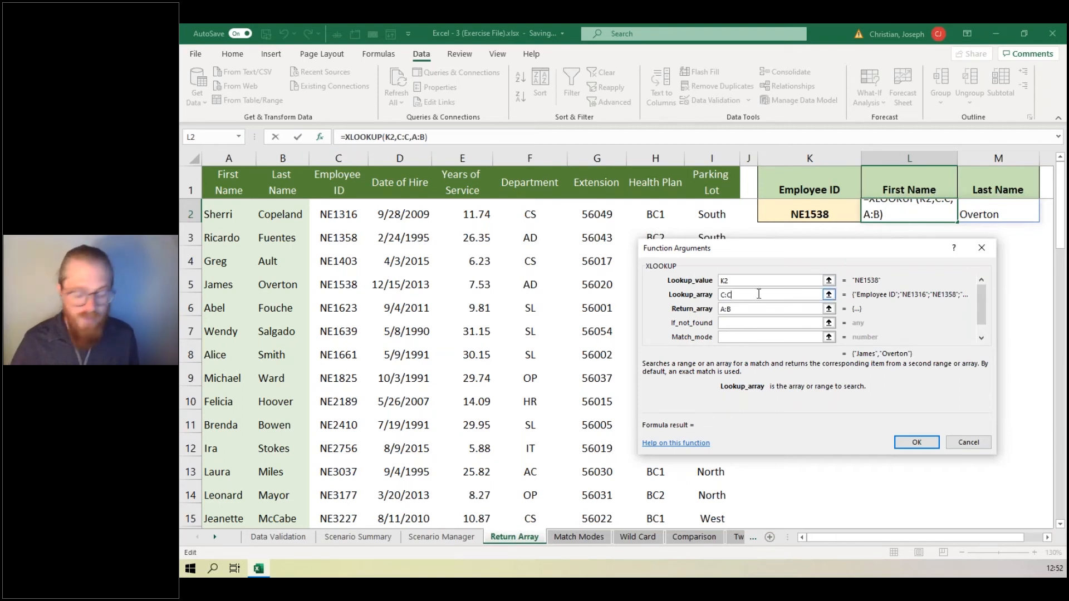
pyautogui.press('BackSpace')
pyautogui.press('BackSpace')
pyautogui.press('BackSpace')
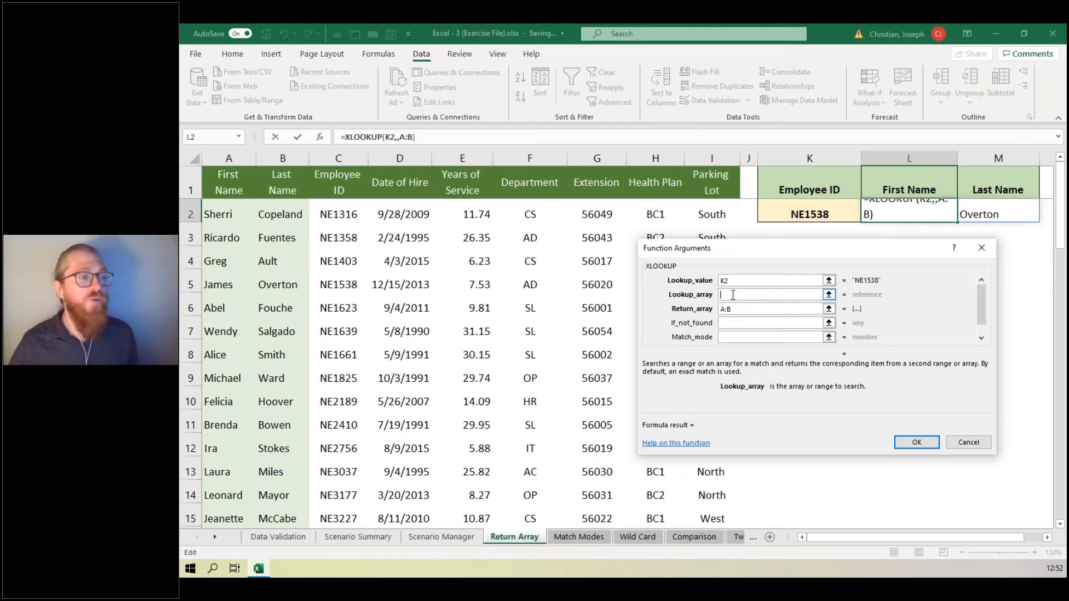
pyautogui.press('ctrl')
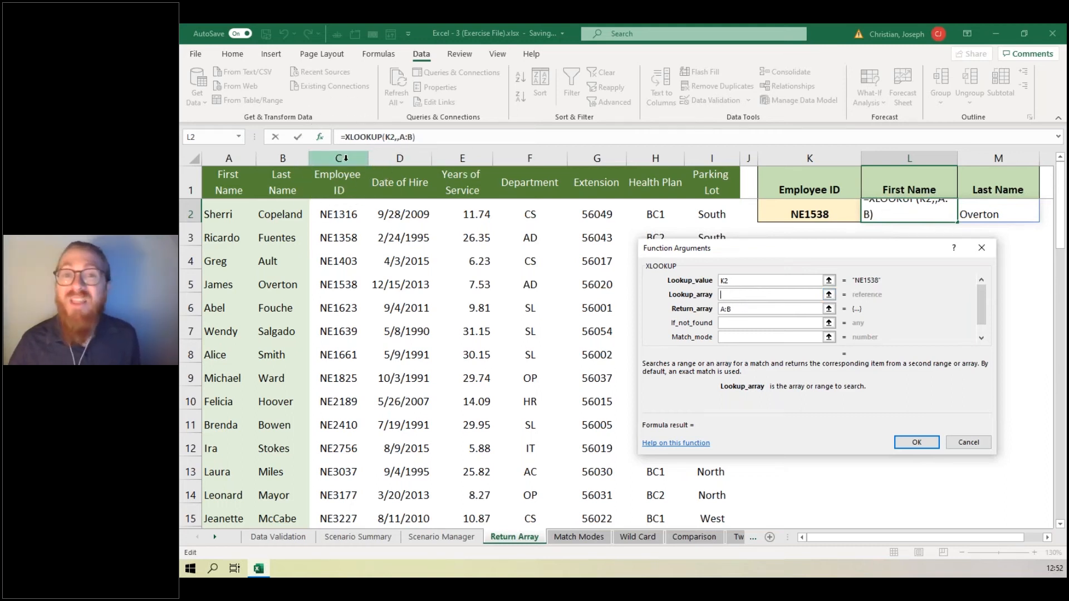
pyautogui.click(345, 159)
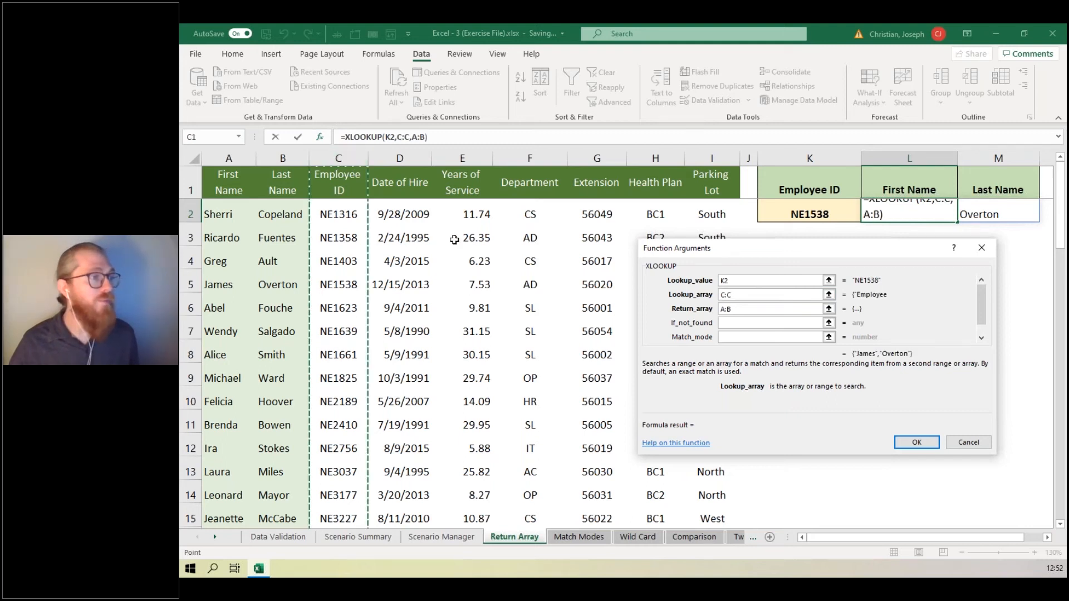
# - Clear the Return_array, set it again to the First Name and Last Name columns A:B, and confirm the XLOOKUP formula
pyautogui.press('Tab')
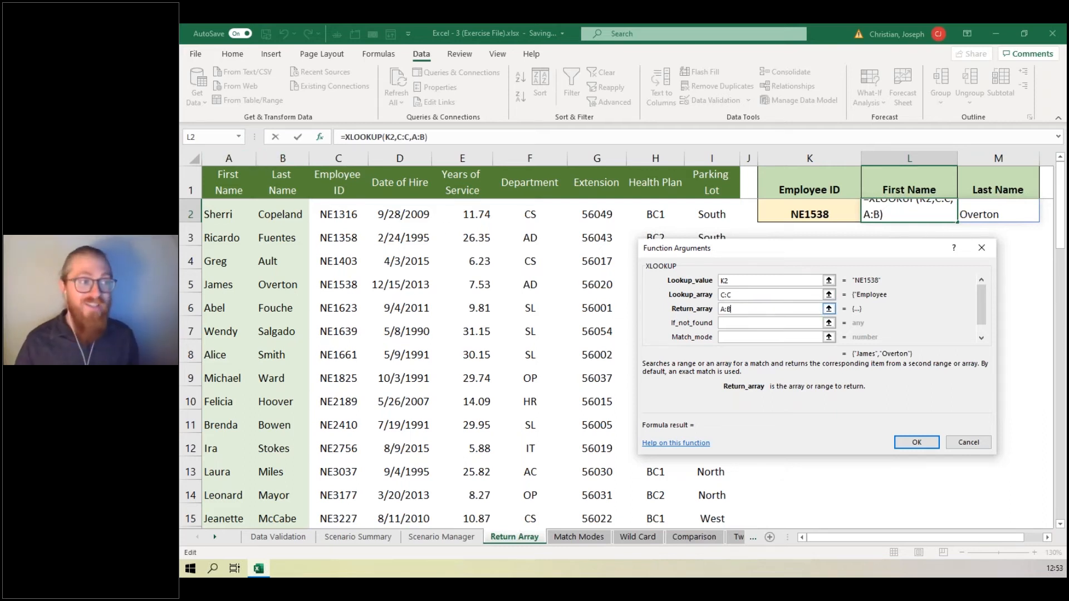
pyautogui.press('BackSpace')
pyautogui.press('BackSpace')
pyautogui.press('BackSpace')
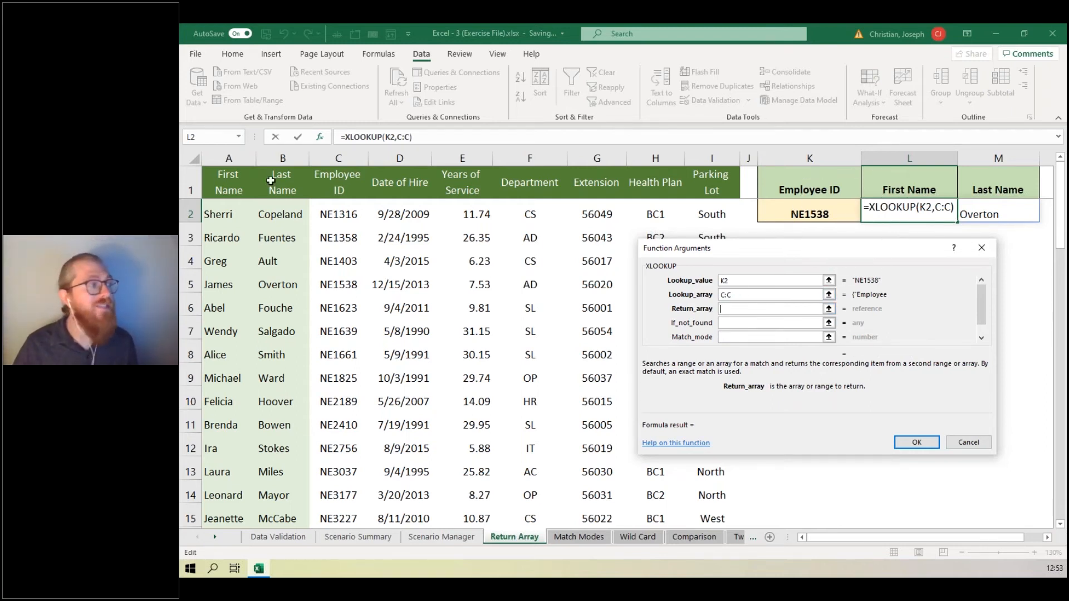
pyautogui.moveTo(228, 158); pyautogui.dragTo(282, 158)
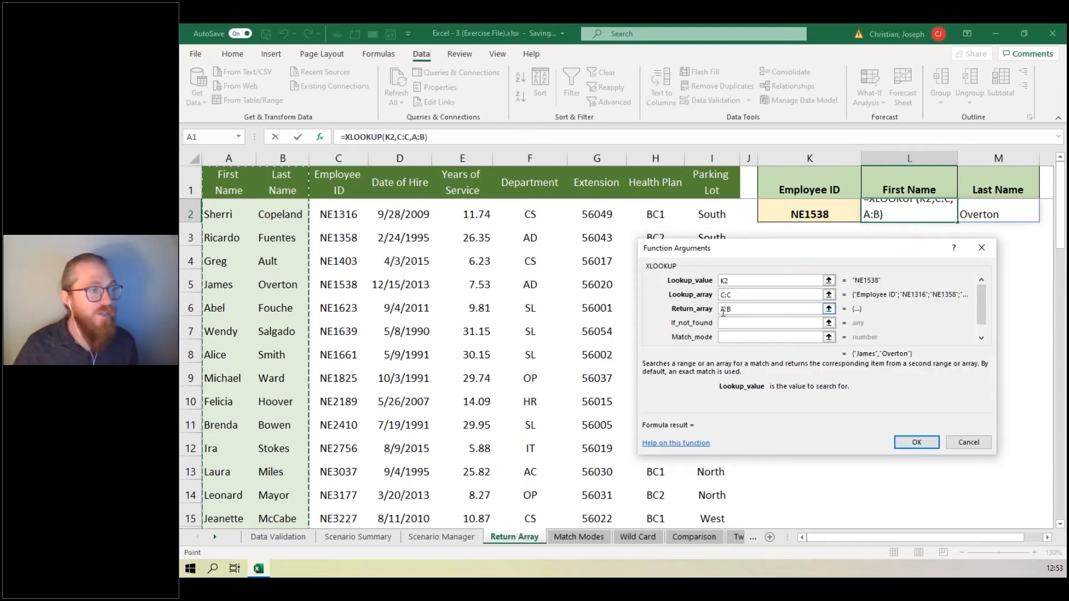
pyautogui.click(925, 443)
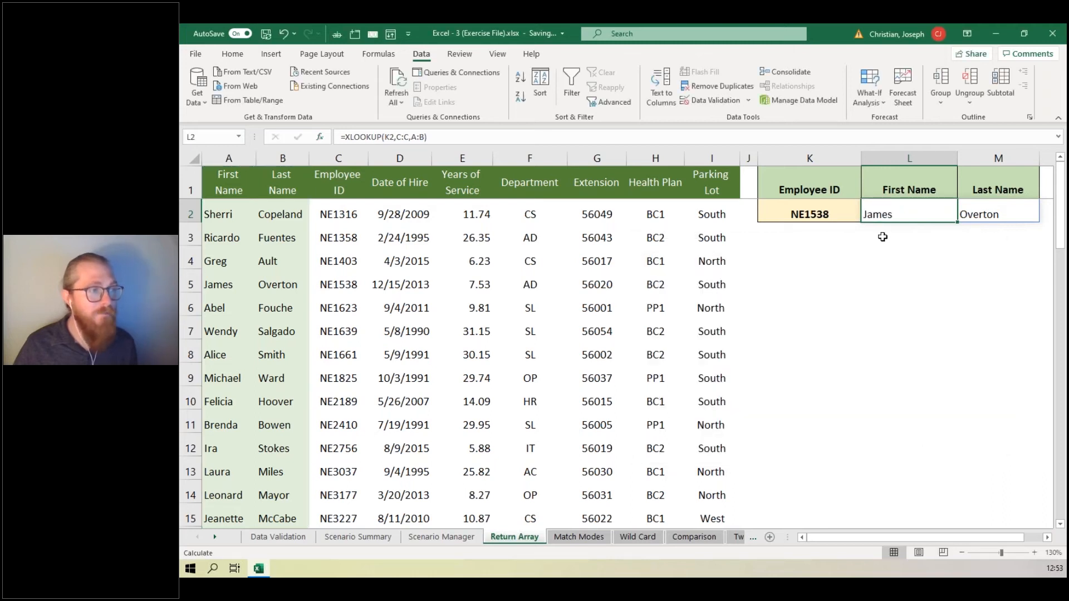
# - Compare the formula in First Name cell L2 with the spilled one in Last Name cell M2
pyautogui.click(990, 215)
pyautogui.click(936, 214)
pyautogui.click(993, 210)
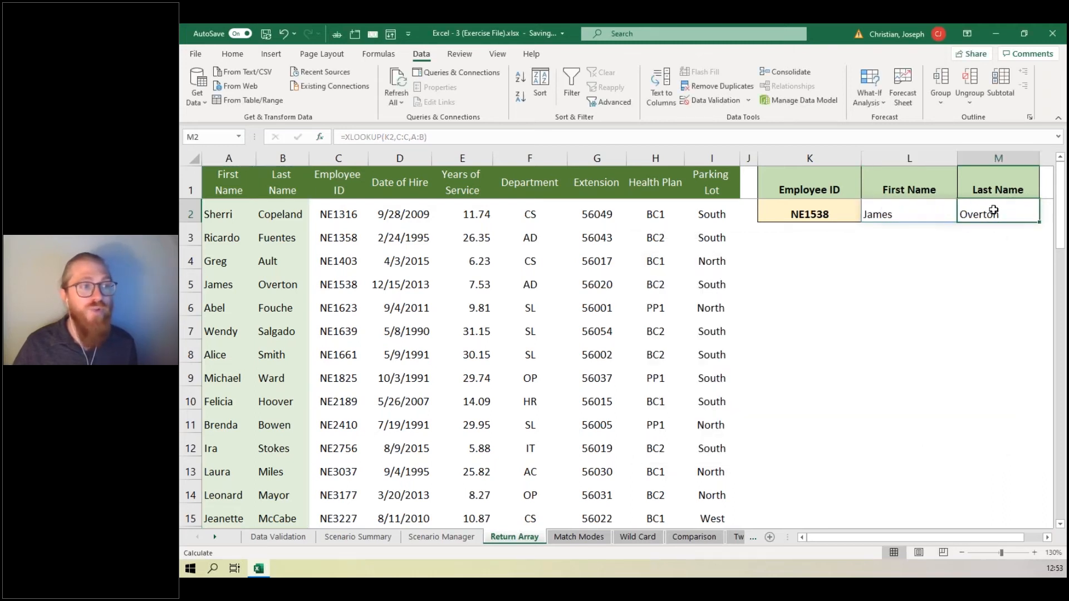
pyautogui.click(920, 209)
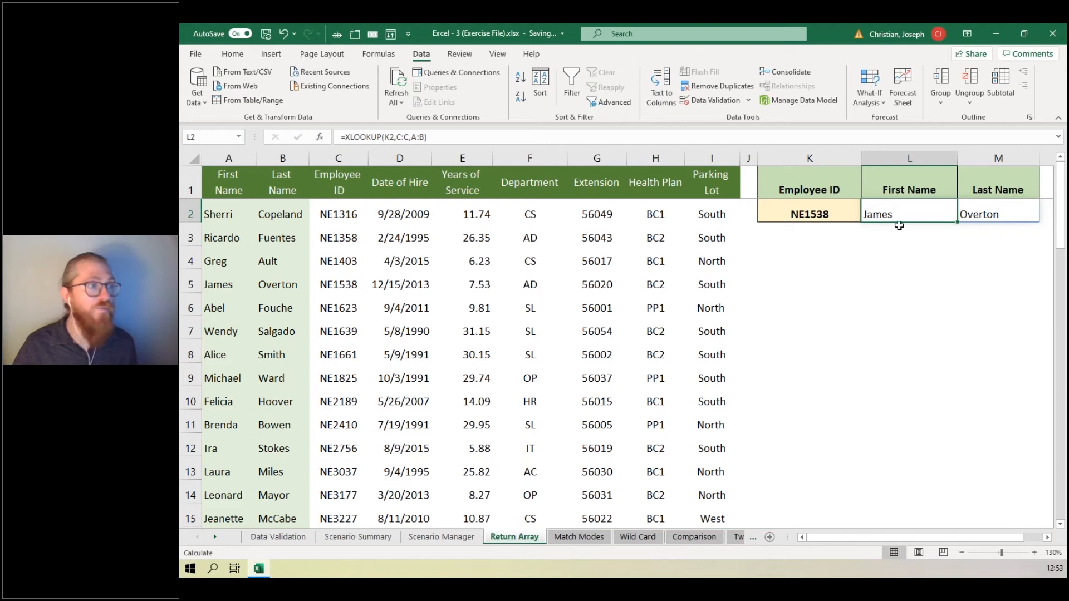
pyautogui.press('ctrl')
pyautogui.press('ctrl')
pyautogui.press('ctrl')
pyautogui.press('ctrl')
pyautogui.press('ctrl')
pyautogui.press('ctrl')
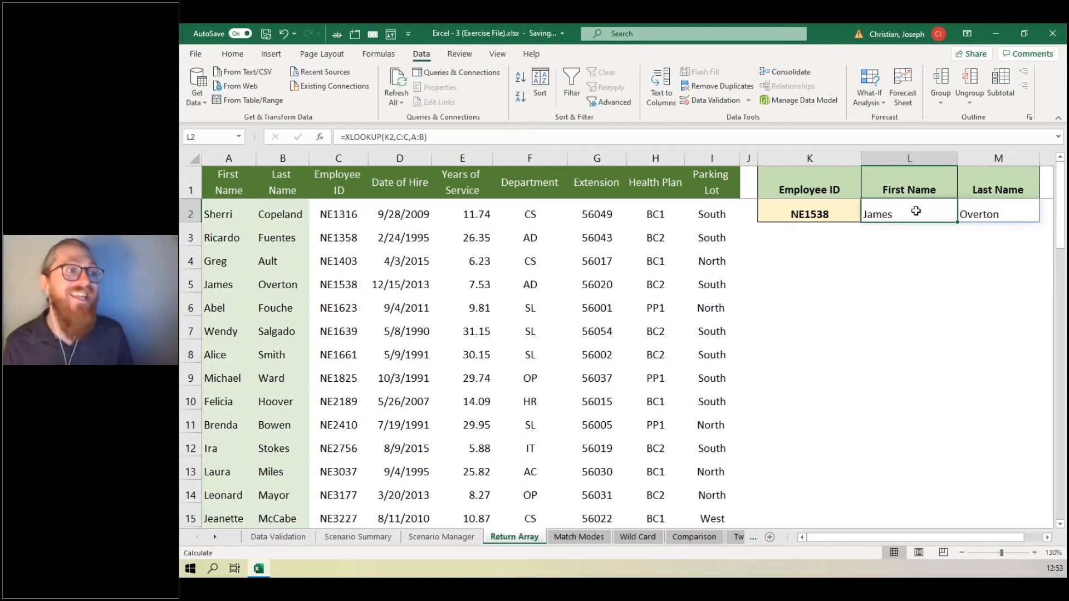
pyautogui.press('ctrl')
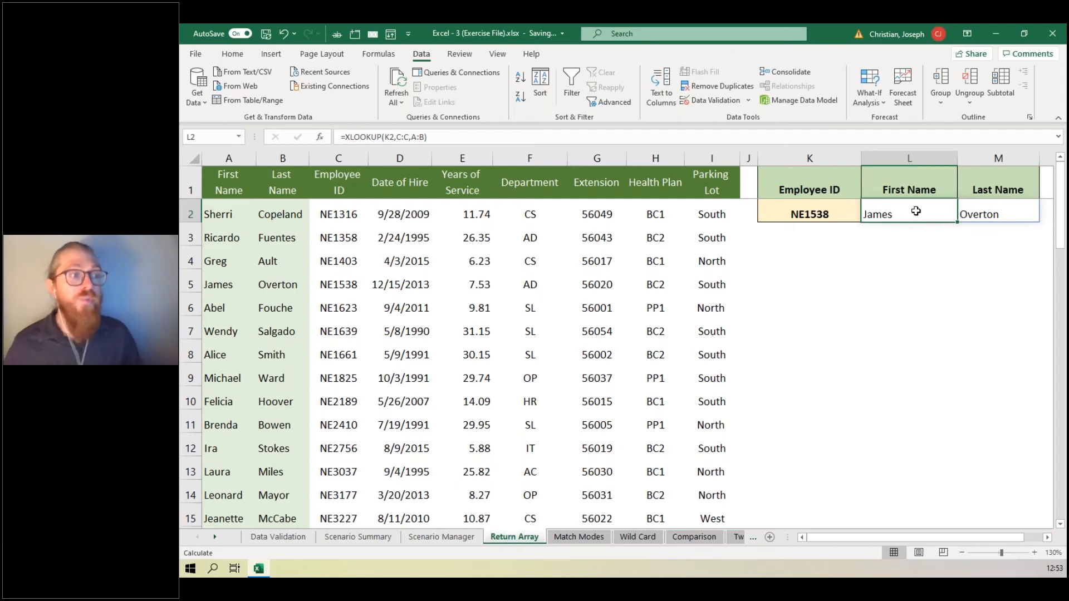
pyautogui.click(998, 215)
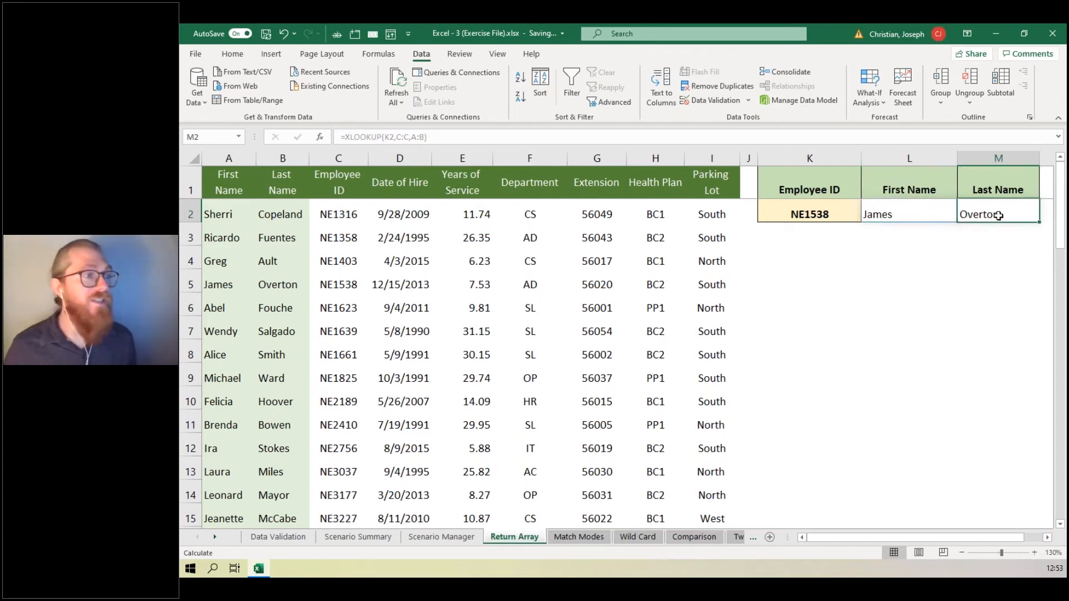
# - Review the function arguments of the XLOOKUP formula in First Name cell L2 and confirm them without changes
pyautogui.click(916, 218)
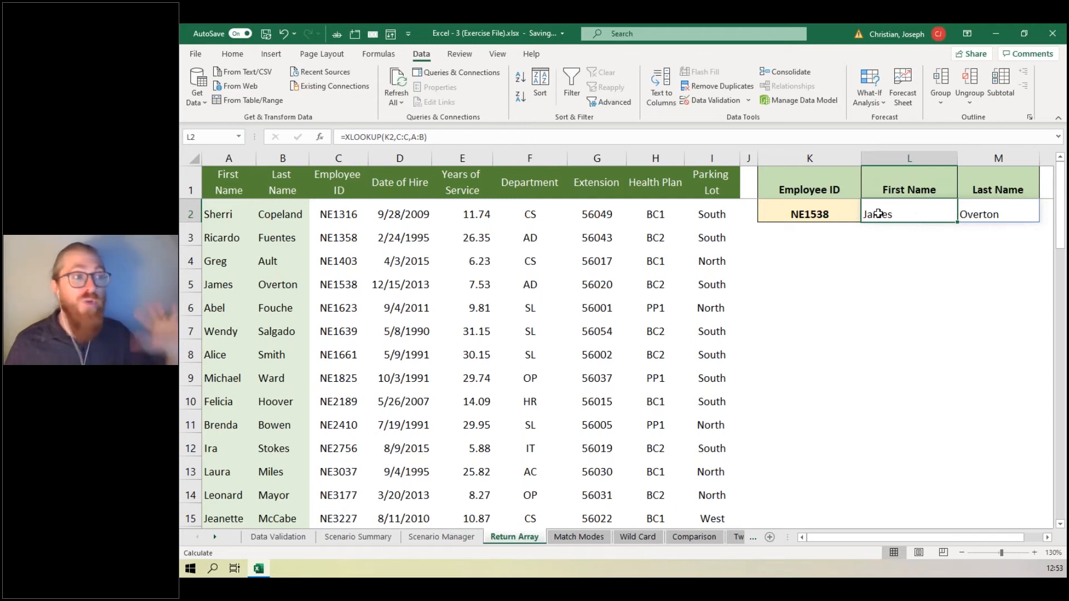
pyautogui.click(323, 138)
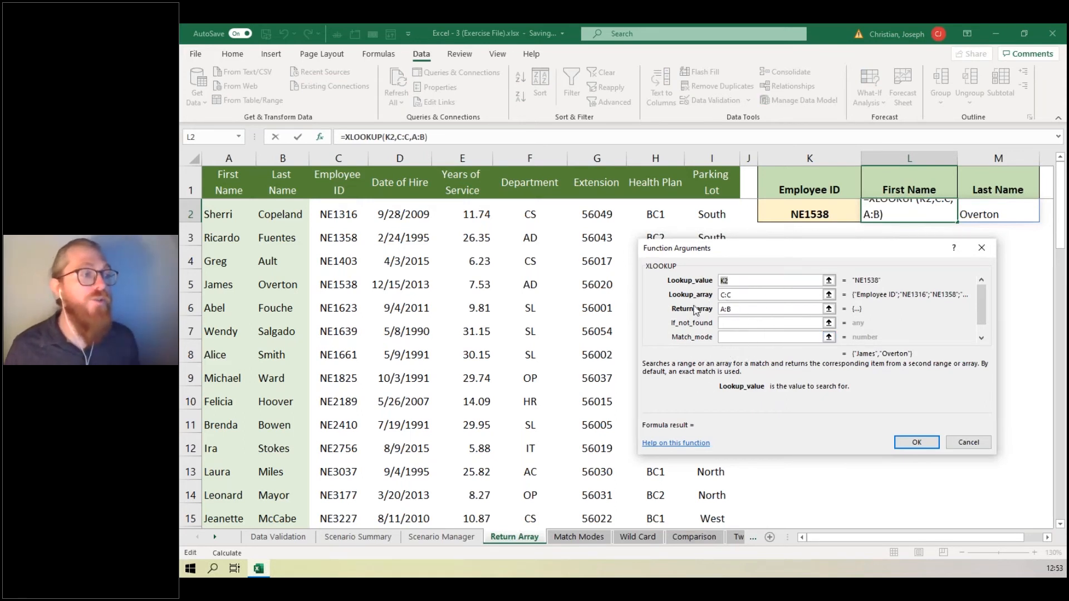
pyautogui.click(929, 444)
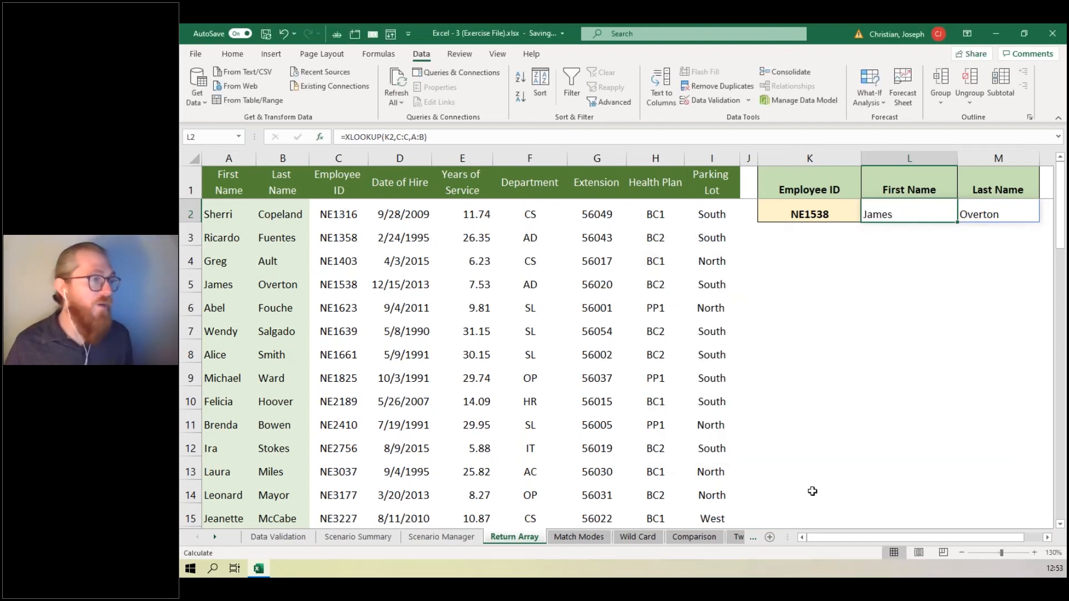
# - View the Match Modes sheet, switch to the Wild Card sheet, and inspect its partial search entry and the XLOOKUP formula in H2
pyautogui.click(573, 539)
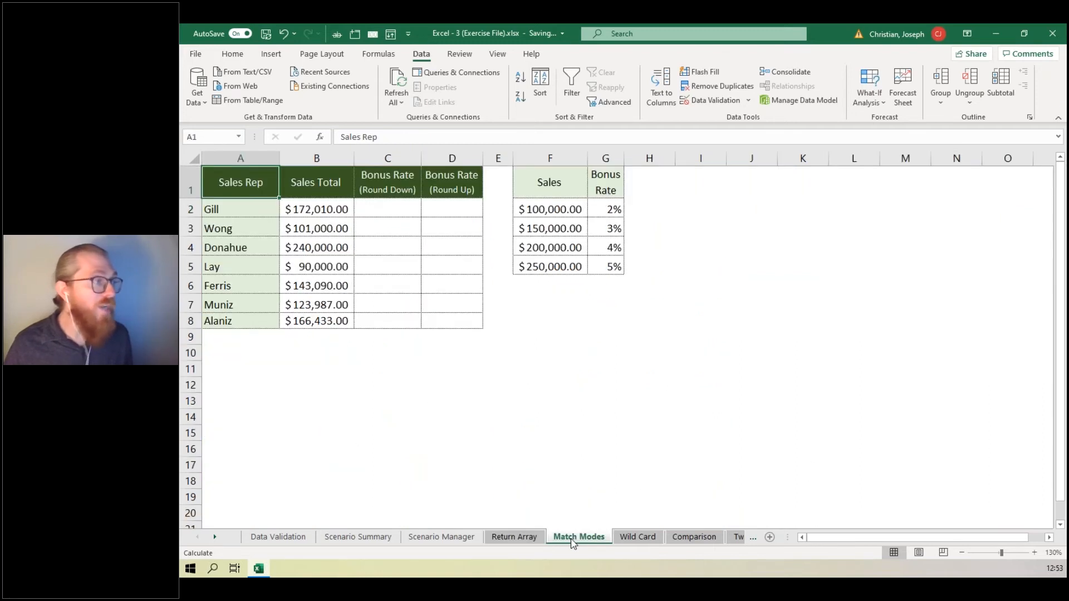
pyautogui.click(624, 542)
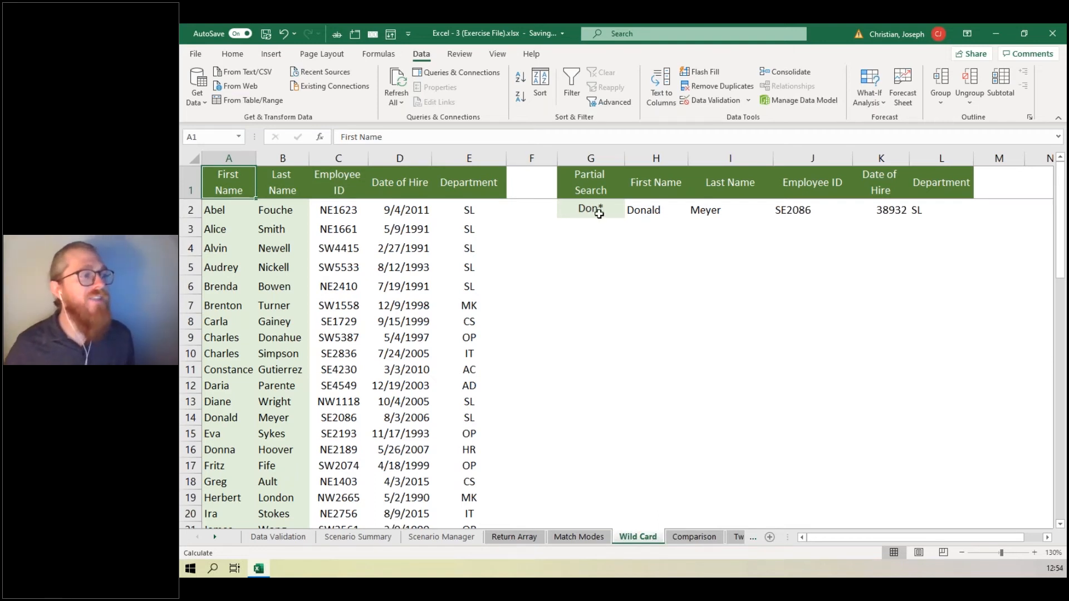
pyautogui.click(621, 212)
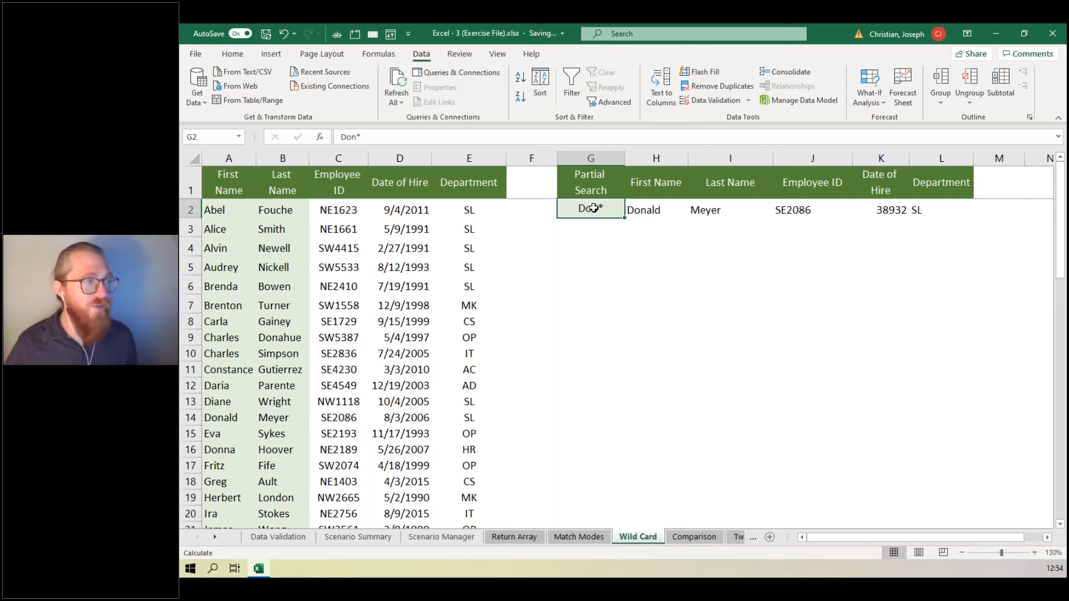
pyautogui.click(655, 212)
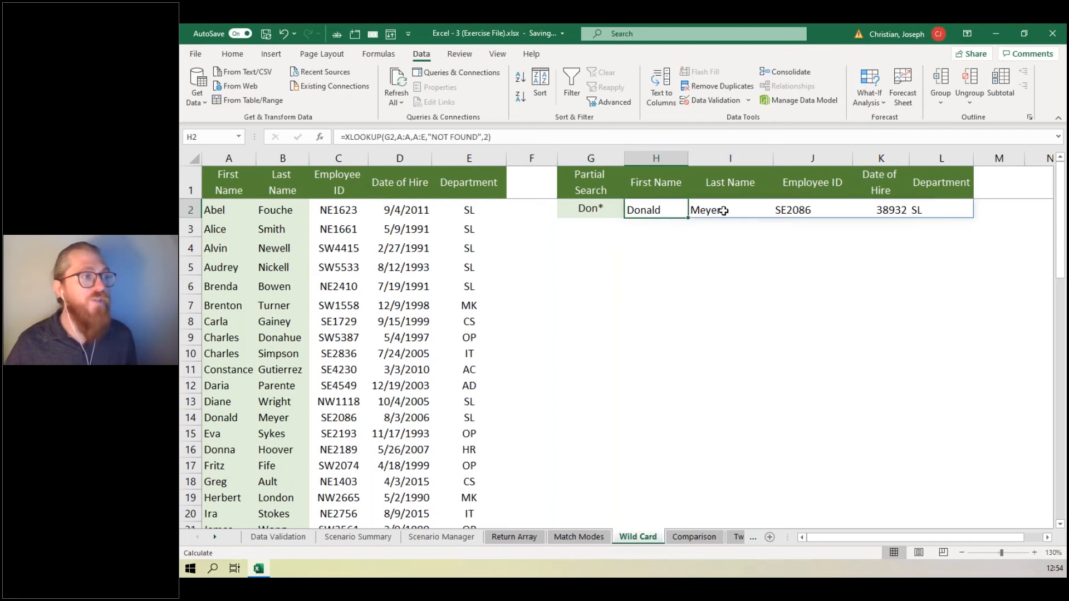
pyautogui.click(729, 211)
pyautogui.click(647, 210)
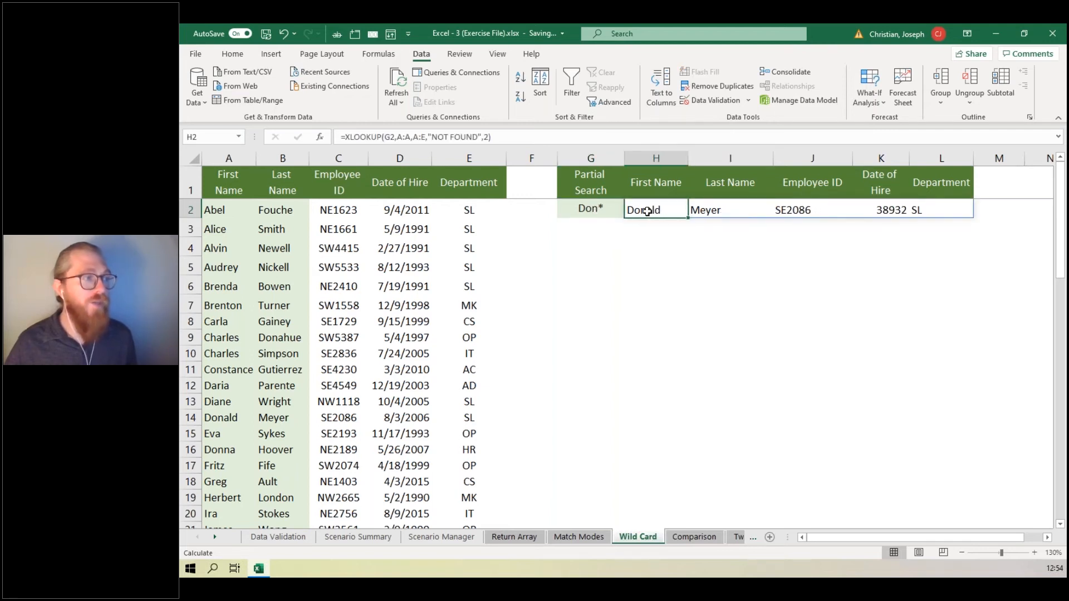
# - Set the Partial Search value in G2 to Al* and check the returned employee row
pyautogui.click(597, 210)
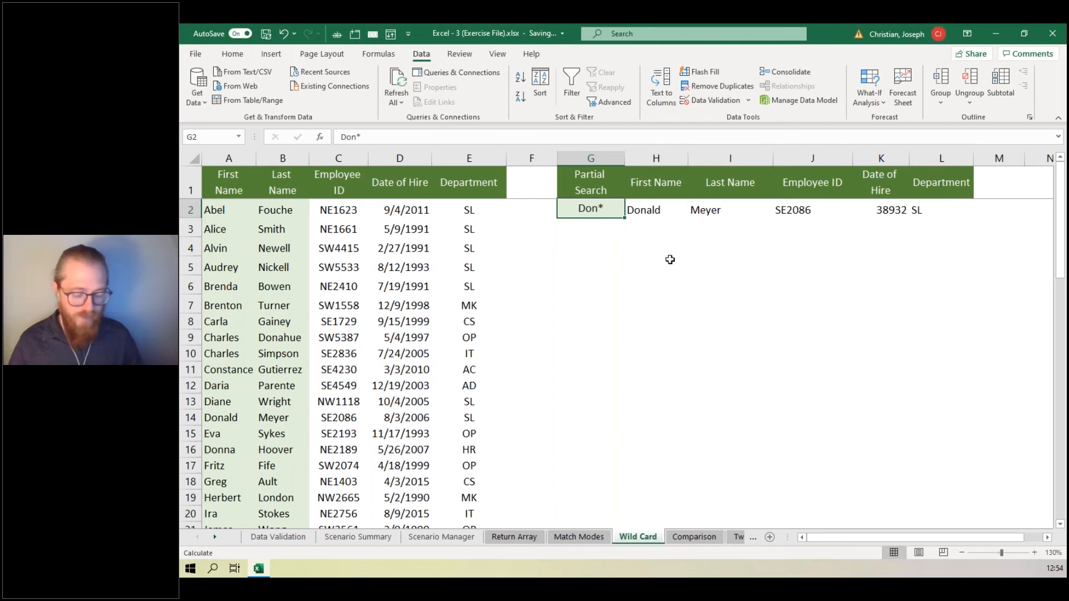
pyautogui.write('Al')
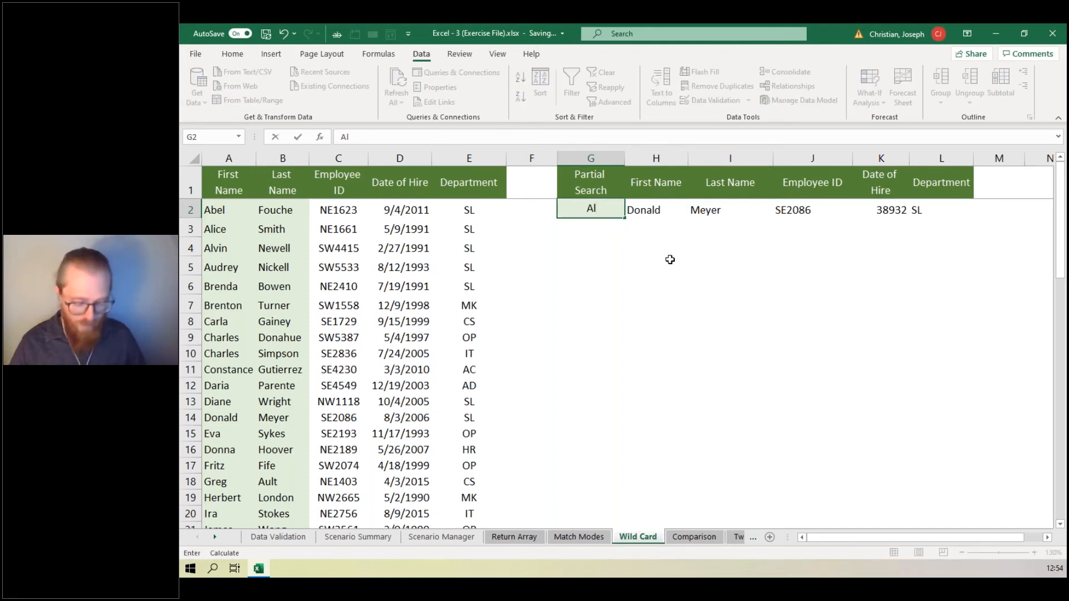
pyautogui.write('*')
pyautogui.press('Return')
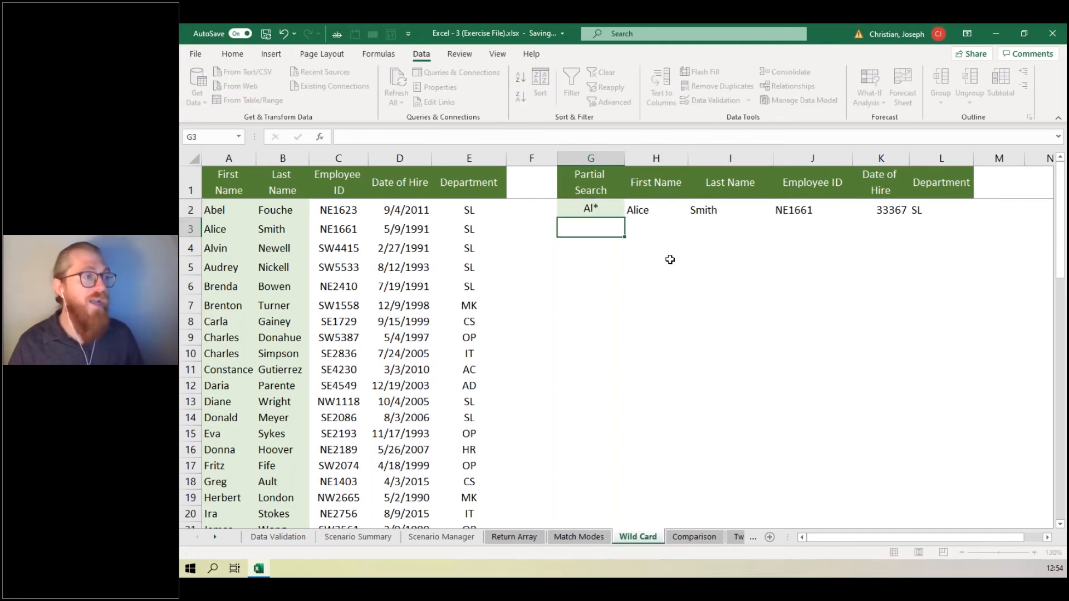
pyautogui.click(654, 216)
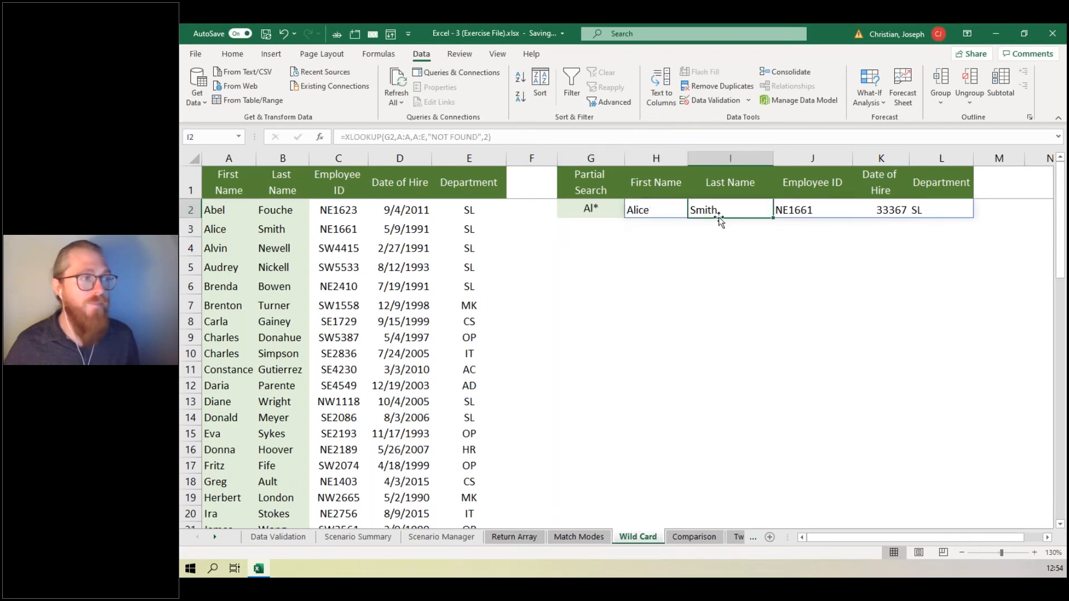
pyautogui.click(595, 212)
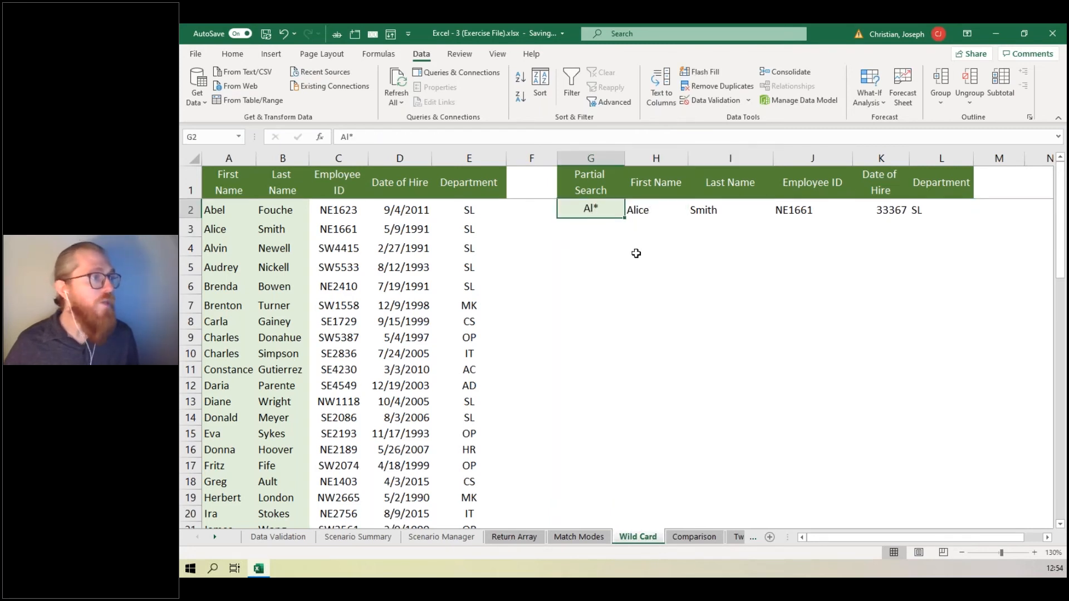
# - Review the function arguments of the XLOOKUP in H2, including Lookup_array, If_not_found and Match_mode, and confirm them without changes
pyautogui.click(668, 210)
pyautogui.click(319, 136)
pyautogui.click(751, 280)
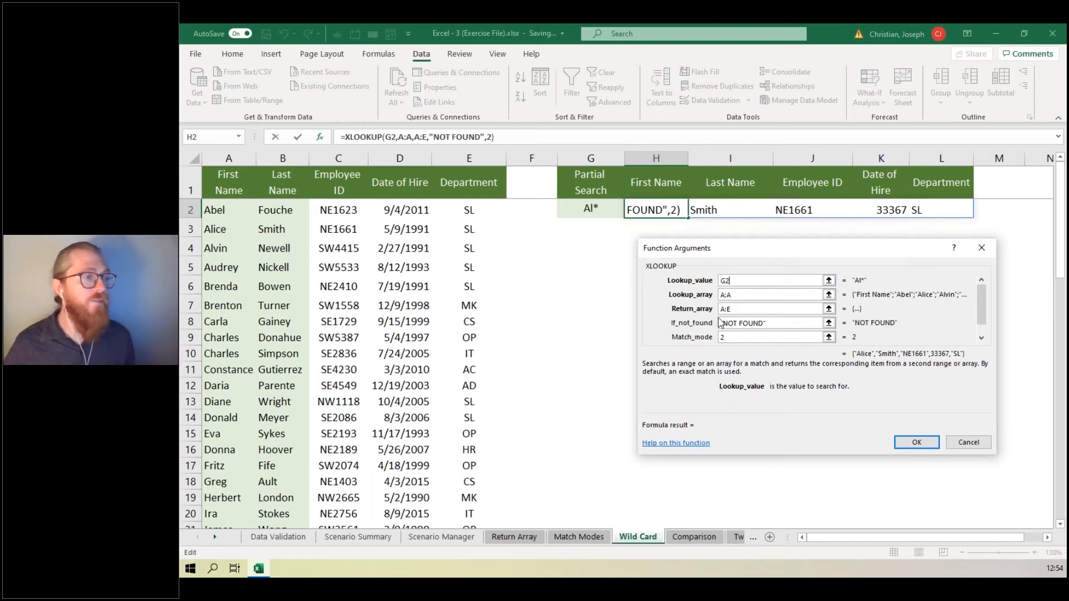
pyautogui.click(725, 338)
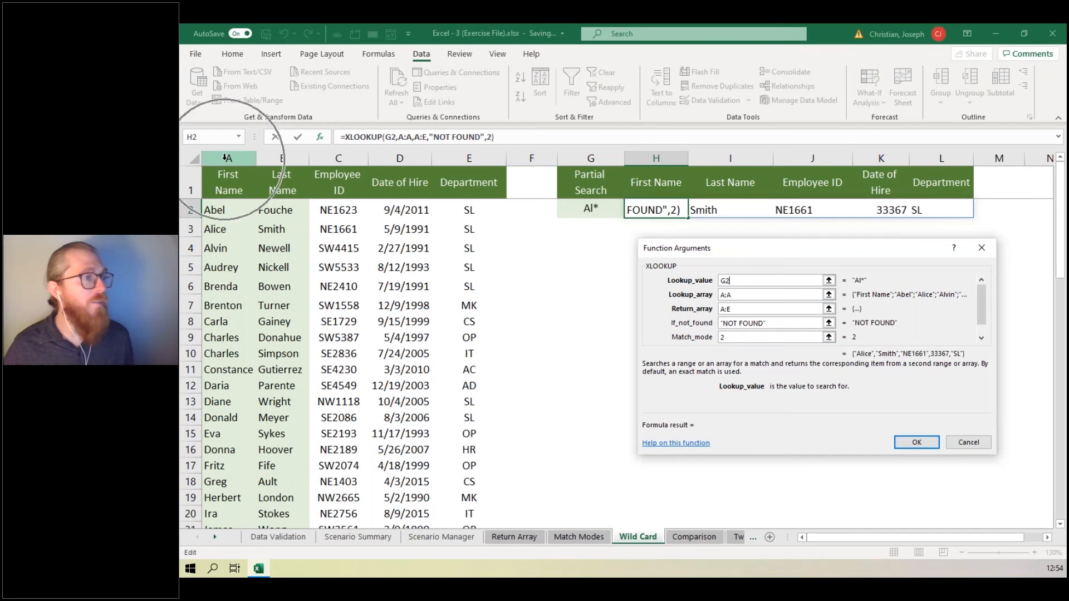
pyautogui.press('ctrl')
pyautogui.press('ctrl')
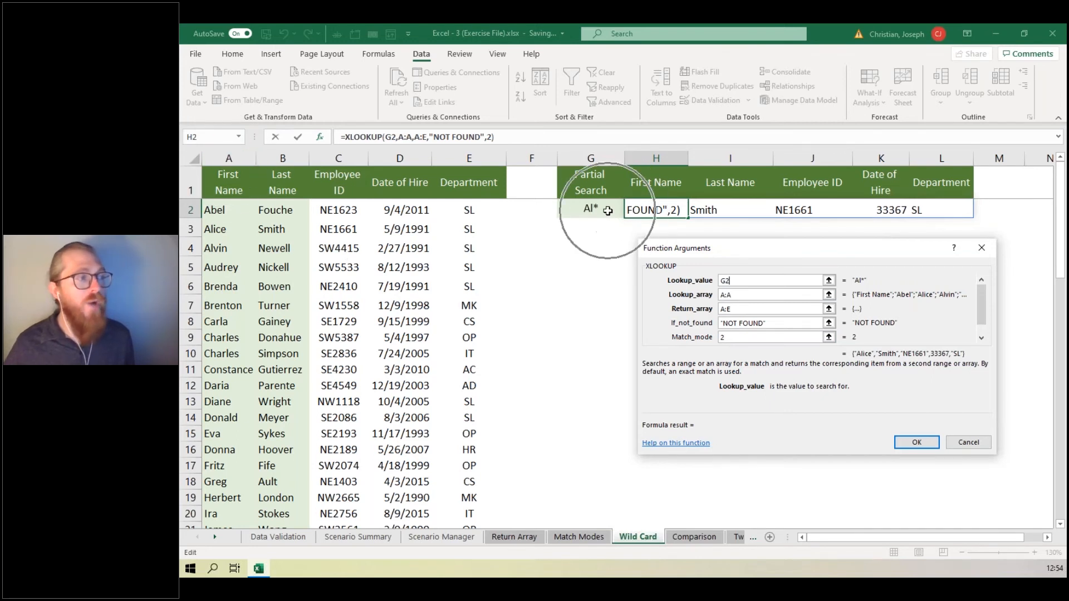
pyautogui.press('ctrl')
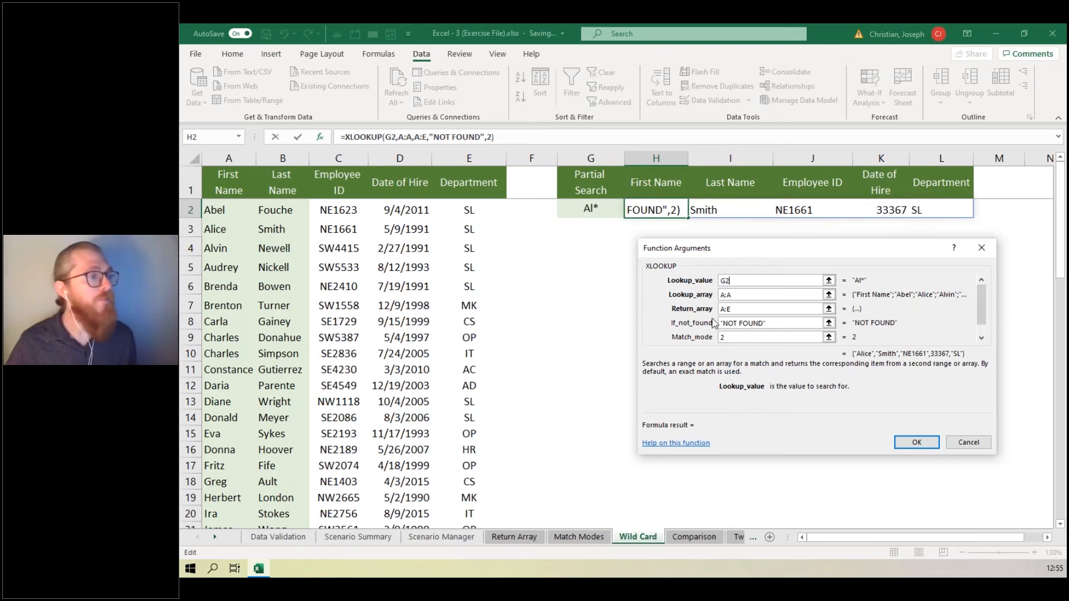
pyautogui.press('ctrl')
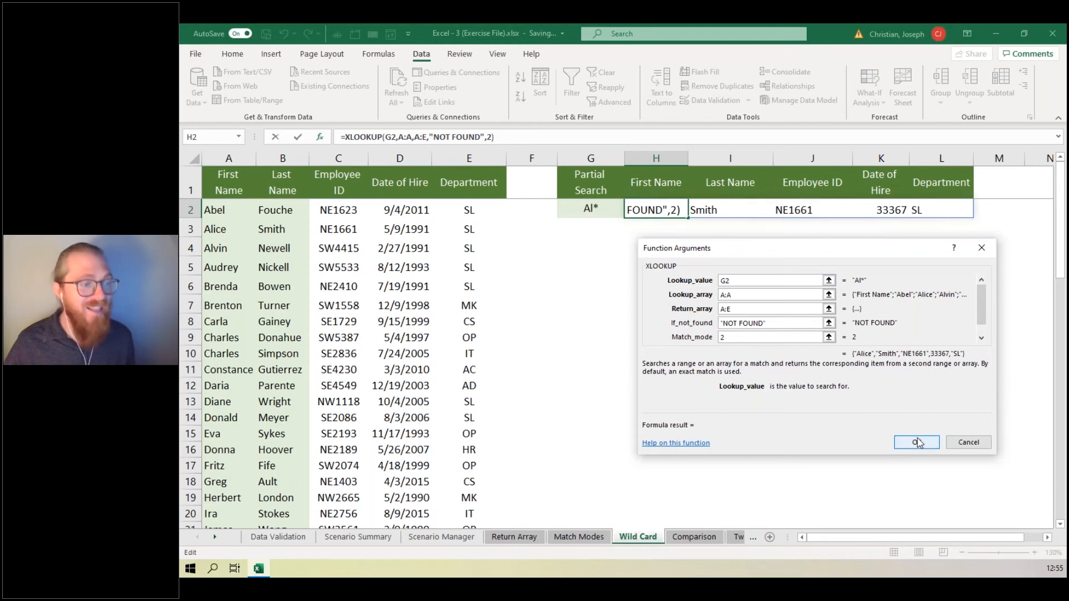
pyautogui.click(915, 442)
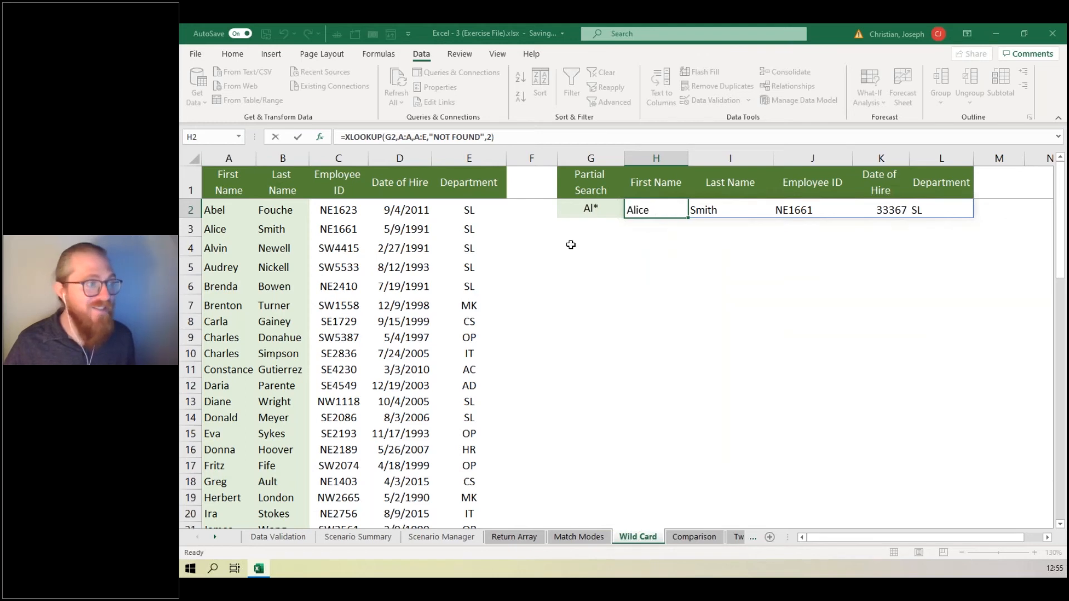
# - Remove the asterisk from the Partial Search value in G2, leaving Al, and check the lookup result in H2
pyautogui.click(605, 212)
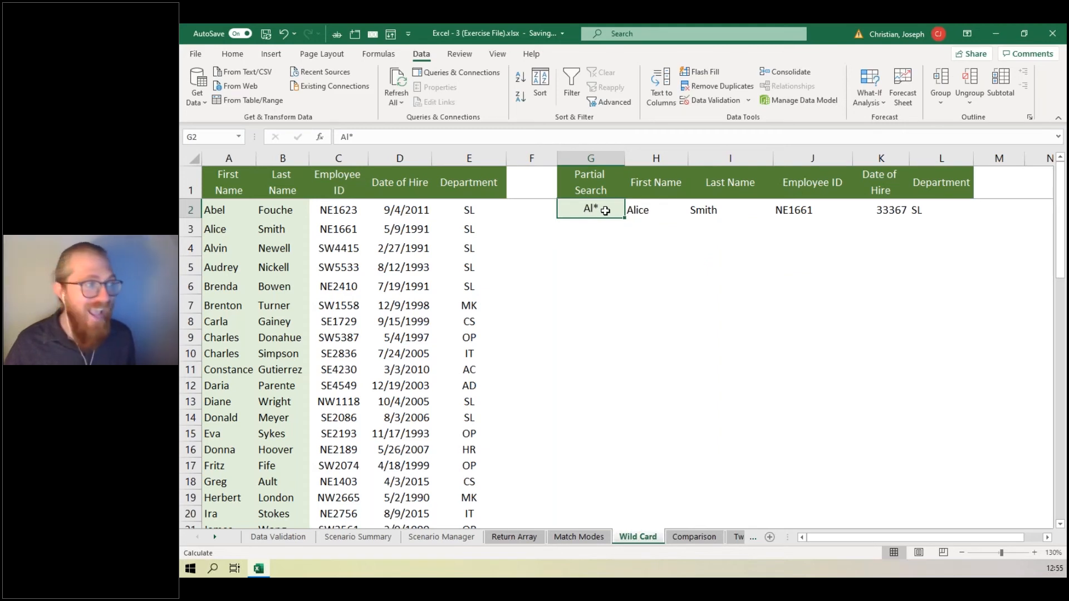
pyautogui.press('F2')
pyautogui.press('BackSpace')
pyautogui.press('Return')
pyautogui.click(678, 209)
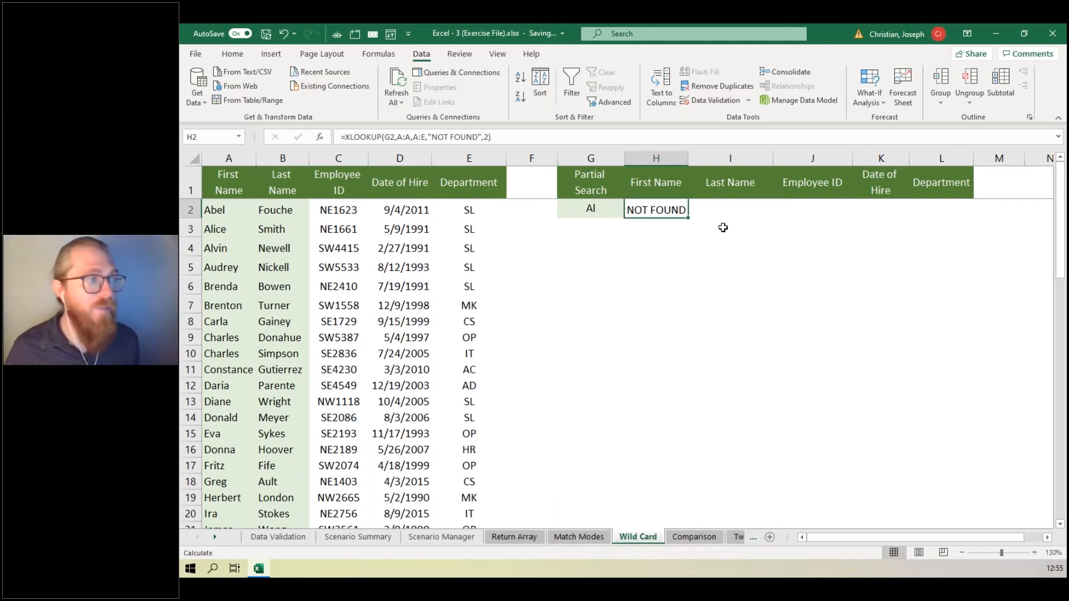
# - Add the asterisk wildcard back to the Partial Search value in G2 so it reads Al*
pyautogui.click(582, 211)
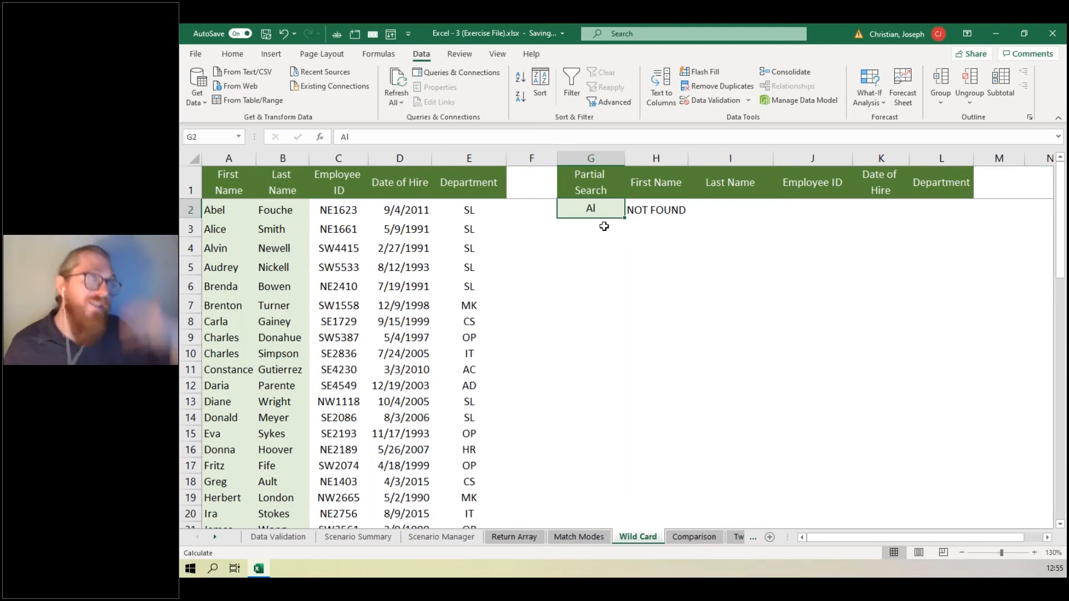
pyautogui.doubleClick(603, 211)
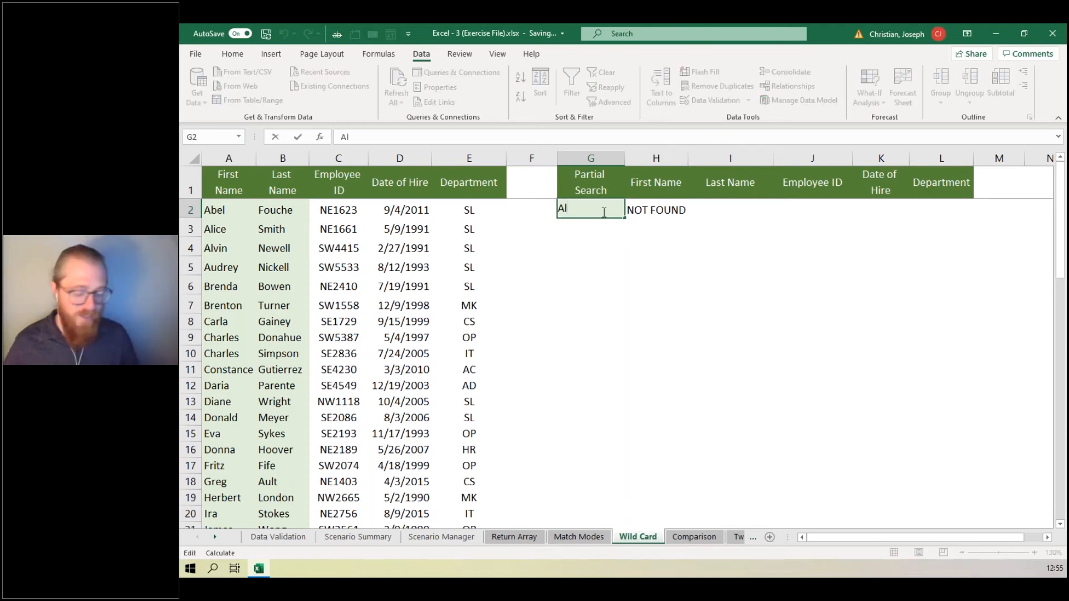
pyautogui.write('*')
pyautogui.press('Return')
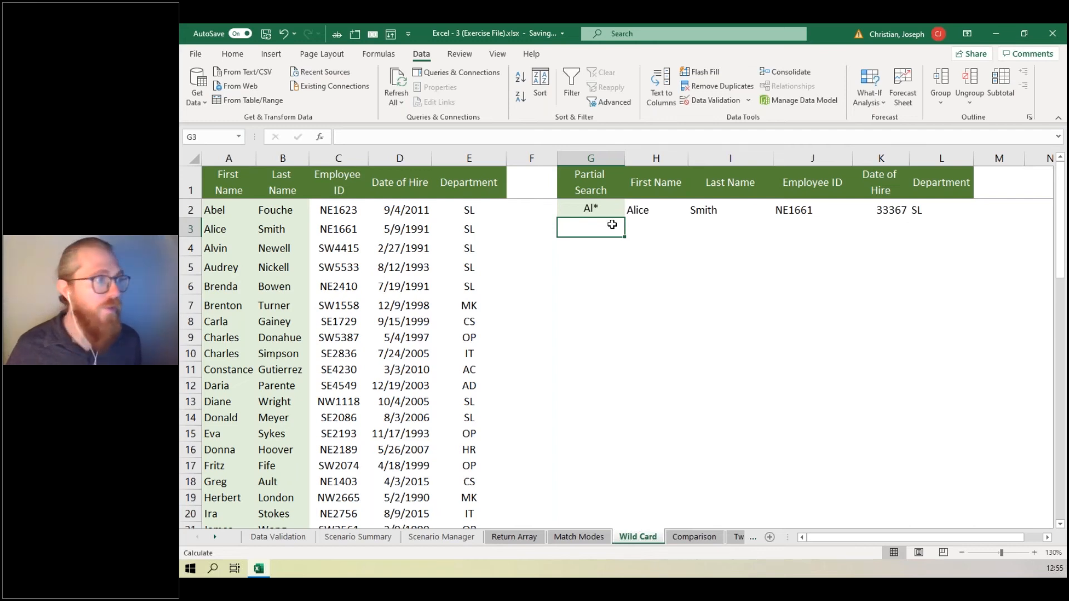
pyautogui.click(609, 211)
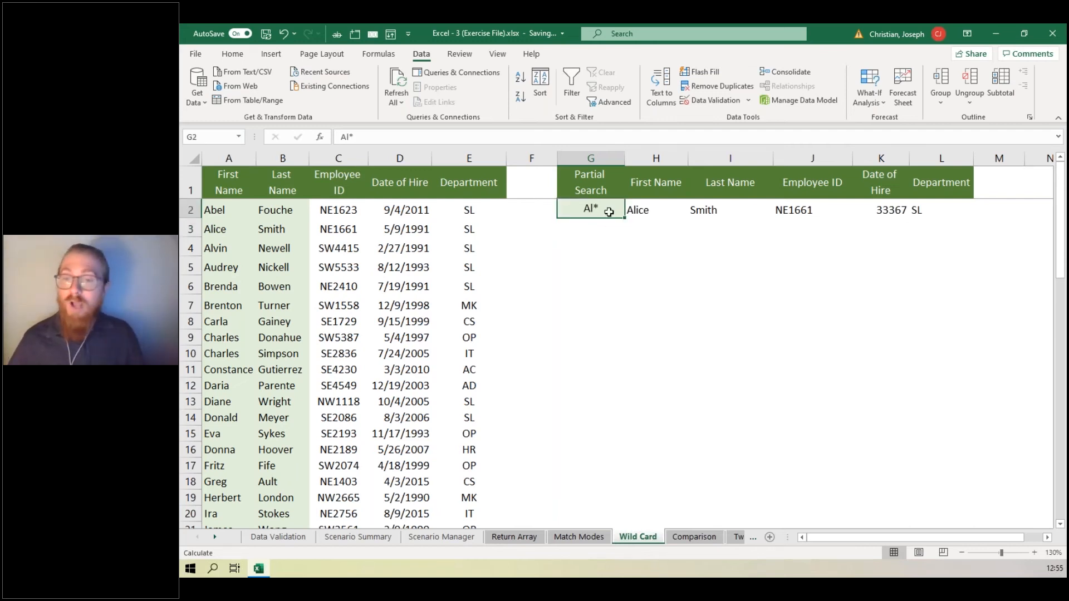
# - Open the Comparison sheet and examine the XLOOKUP formula in B2 alongside the Employee IDs in column A
pyautogui.click(694, 537)
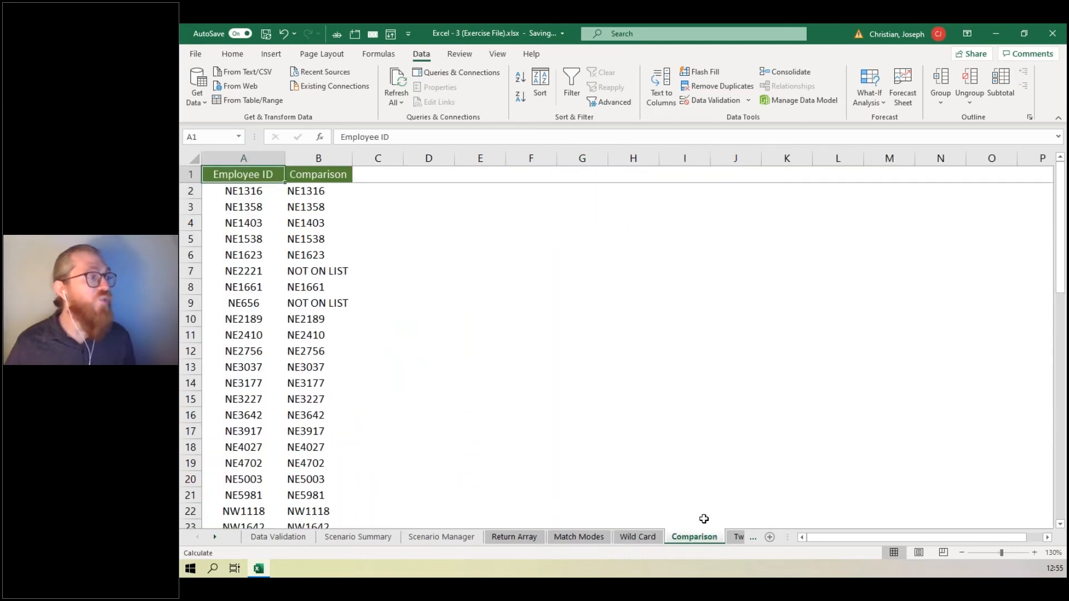
pyautogui.click(319, 191)
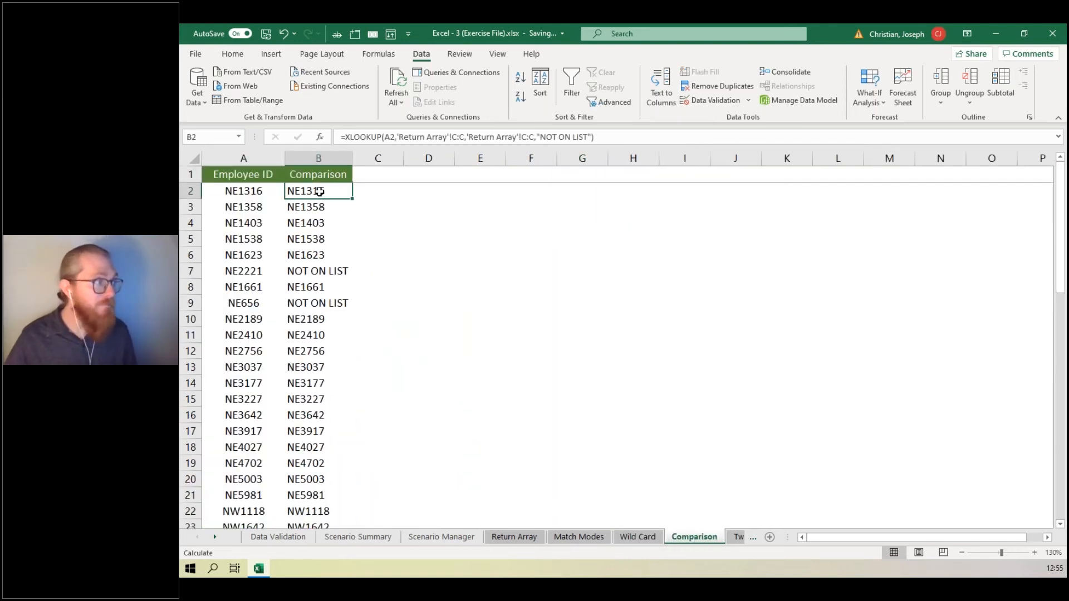
pyautogui.moveTo(249, 191); pyautogui.dragTo(244, 303)
pyautogui.moveTo(238, 254); pyautogui.dragTo(256, 190)
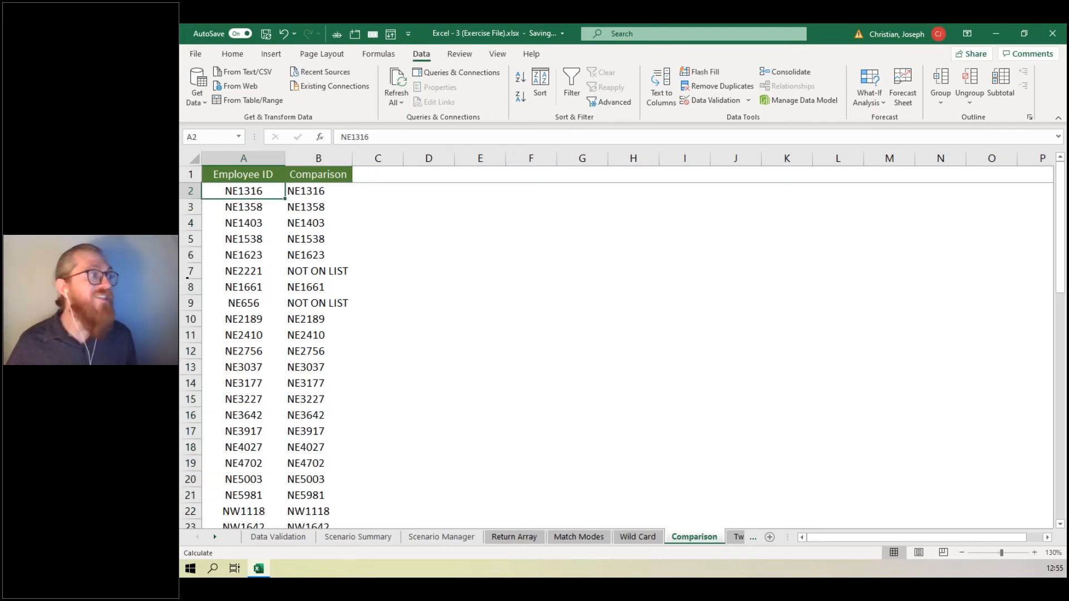
# - Examine the lookup value, lookup array and return array of the XLOOKUP in Comparison cell B2, and close its arguments without changes
pyautogui.click(310, 191)
pyautogui.click(322, 141)
pyautogui.moveTo(743, 247); pyautogui.dragTo(651, 231)
pyautogui.click(679, 288)
pyautogui.click(694, 274)
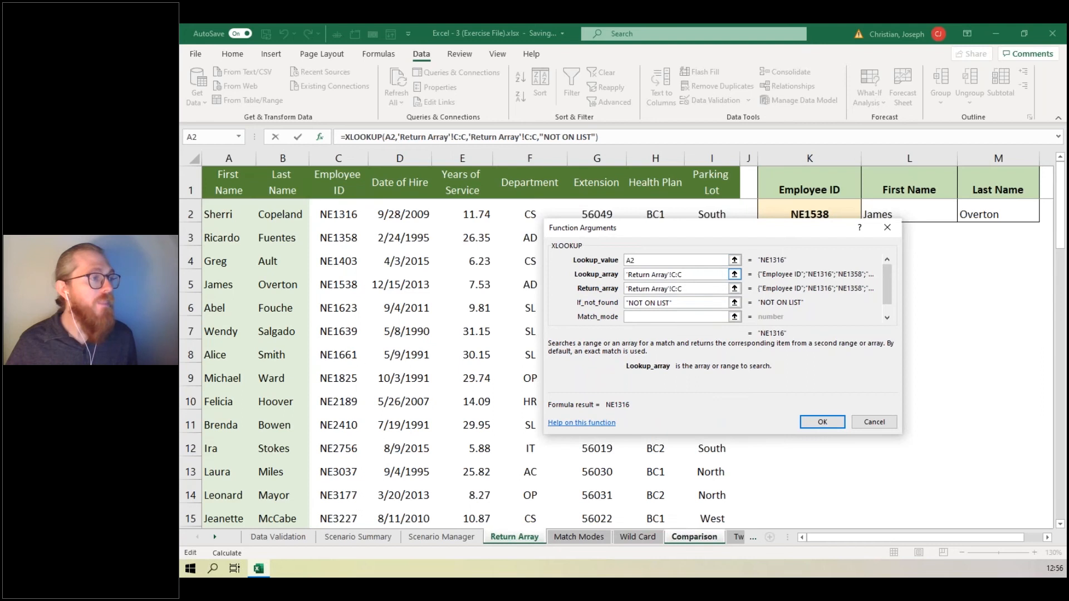
pyautogui.click(656, 259)
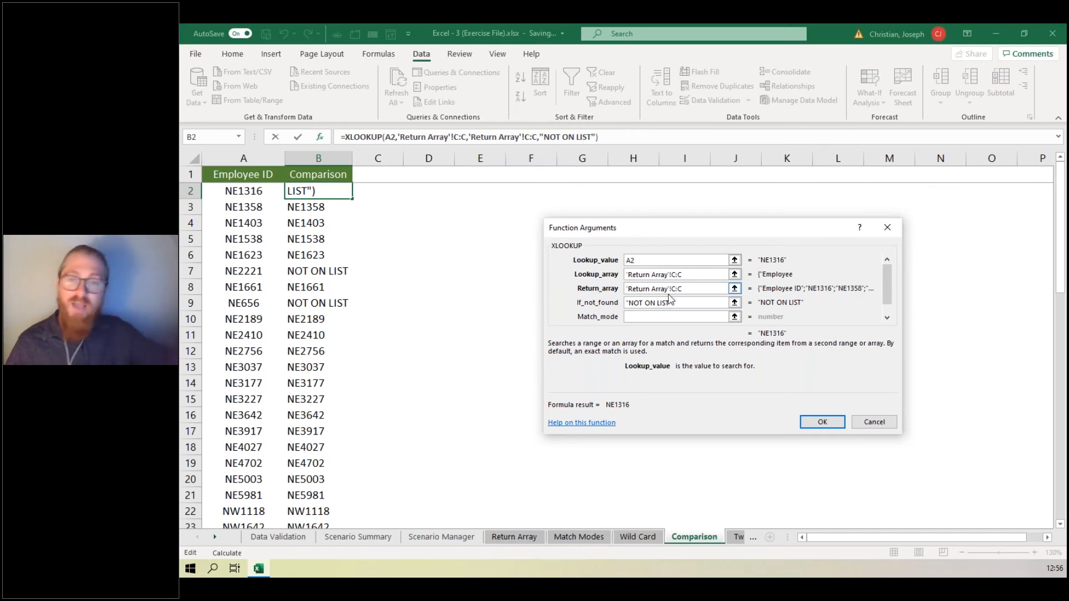
pyautogui.click(873, 422)
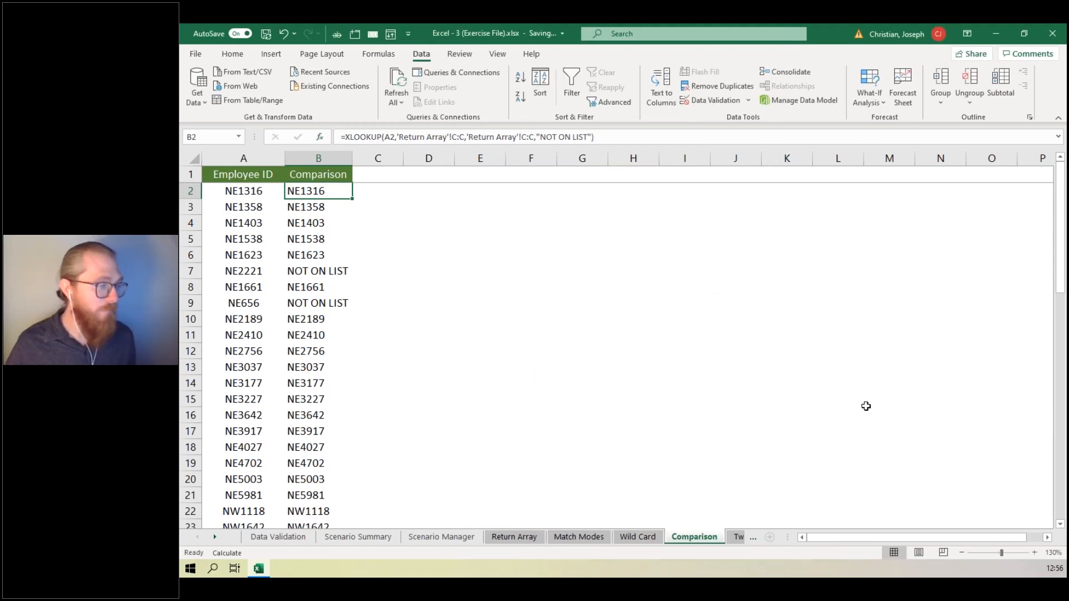
# - Open the Two-Way Match sheet and examine the arguments of the nested XLOOKUP in Price cell G5, closing them without changes
pyautogui.click(738, 536)
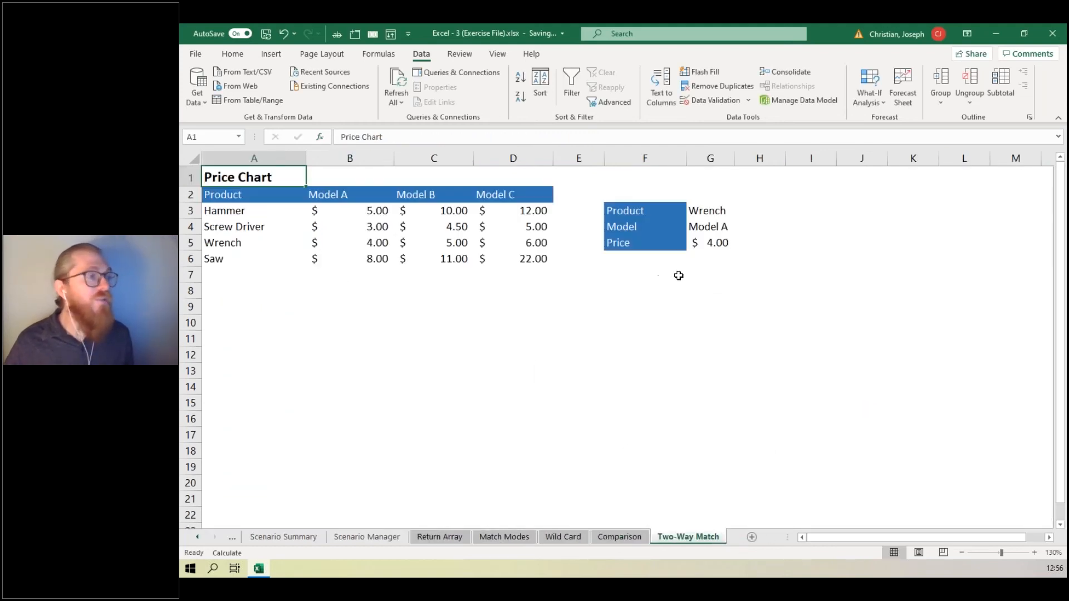
pyautogui.click(715, 240)
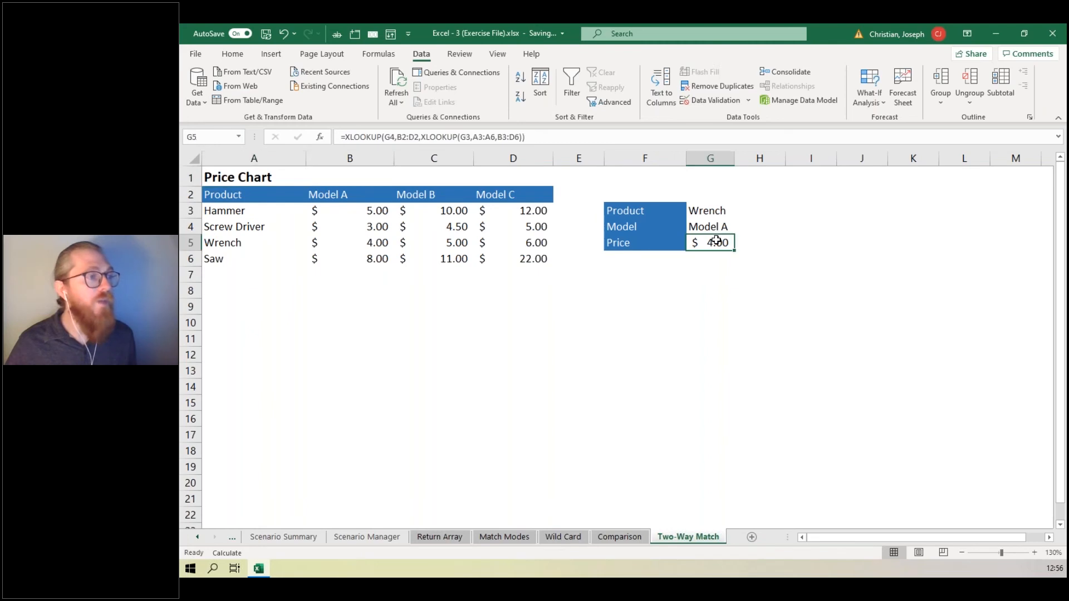
pyautogui.click(321, 139)
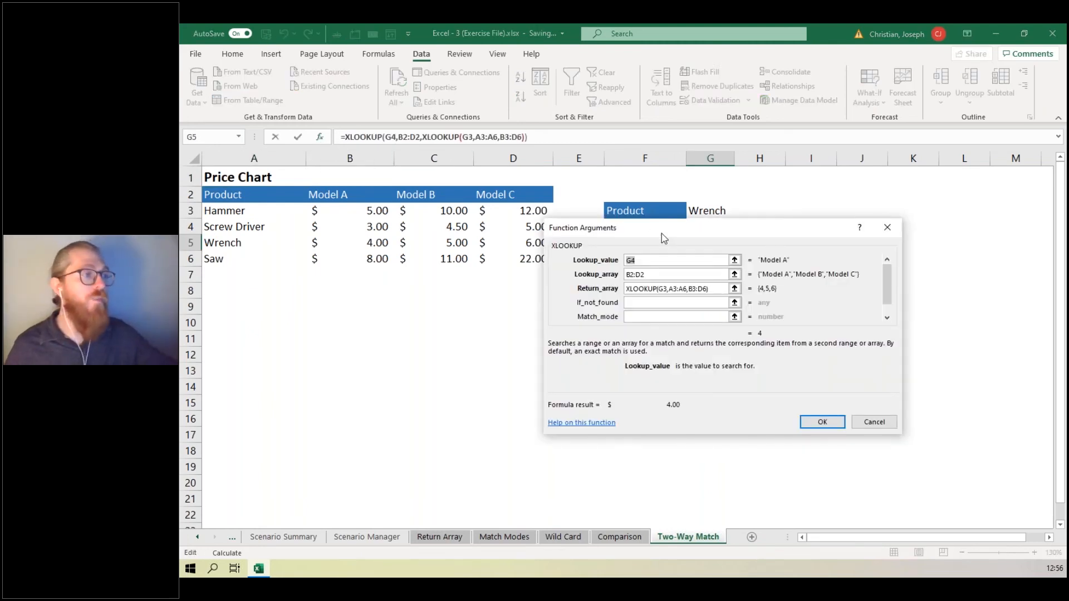
pyautogui.moveTo(679, 285); pyautogui.dragTo(684, 286)
pyautogui.click(682, 313)
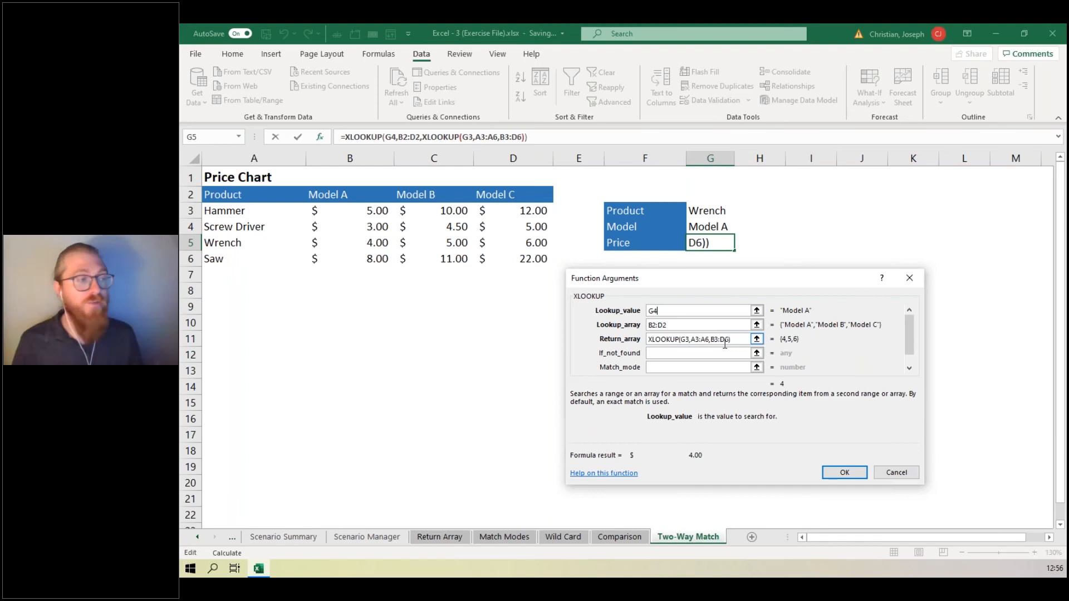
pyautogui.click(847, 471)
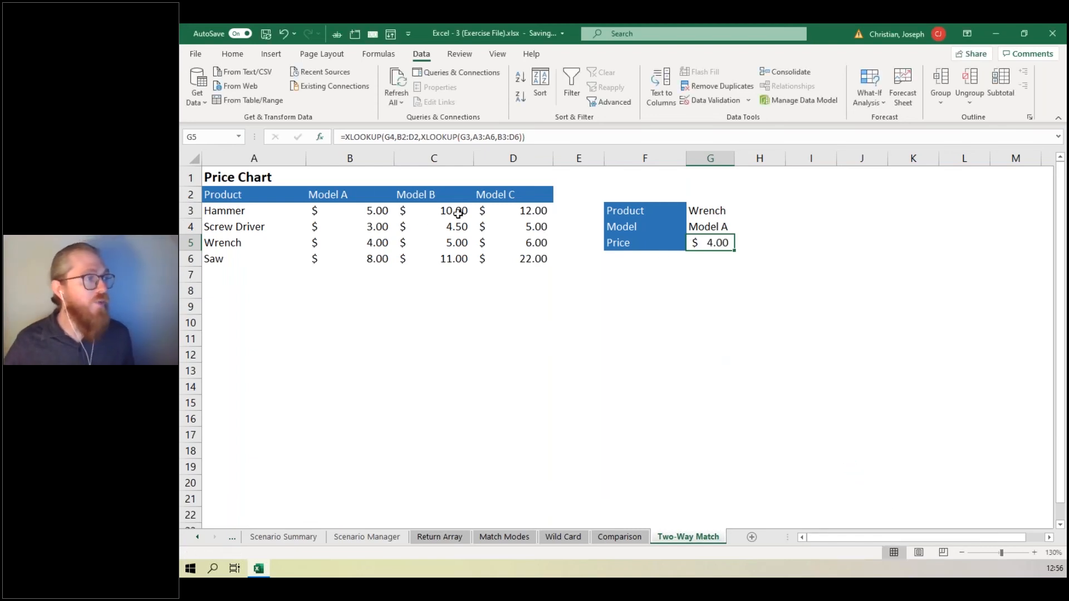
# - Set the Product in G3 to Hammer and the Model in G4 to Model C, and check the Price in G5
pyautogui.click(721, 212)
pyautogui.click(739, 212)
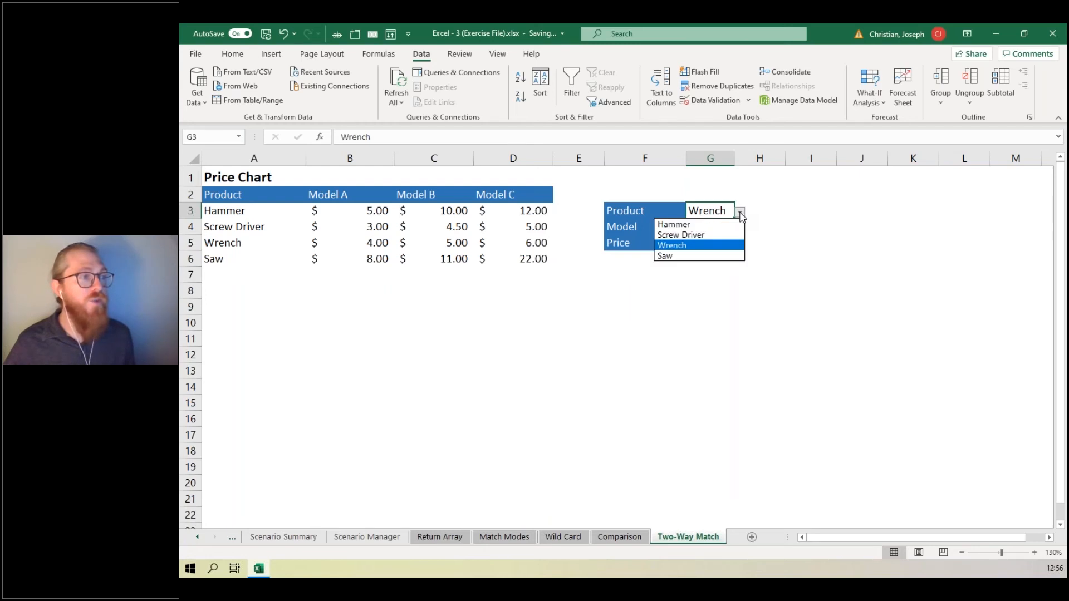
pyautogui.click(710, 224)
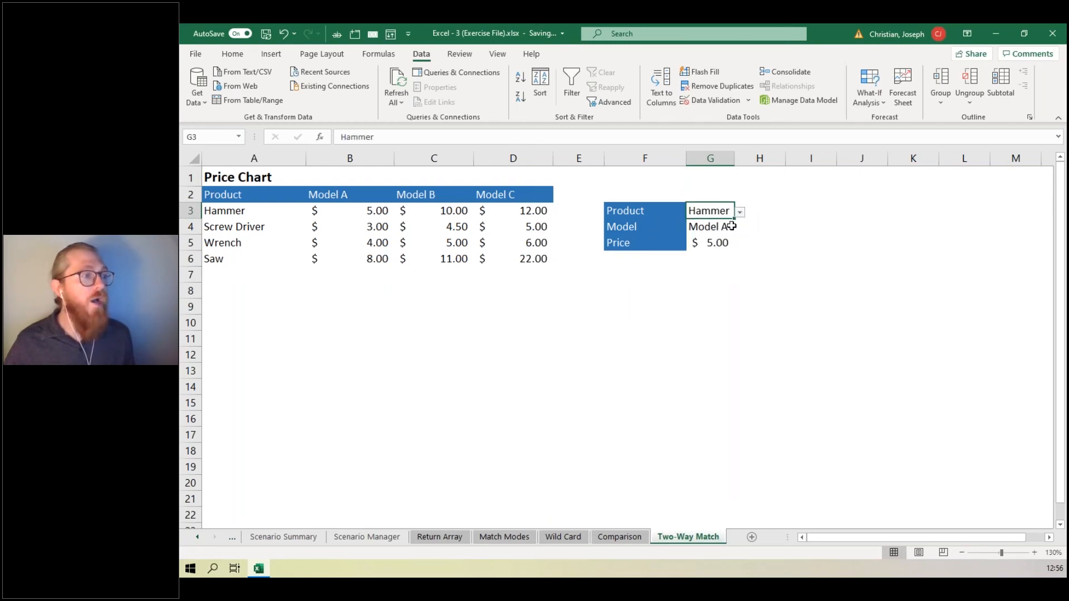
pyautogui.click(710, 226)
pyautogui.click(741, 230)
pyautogui.click(713, 260)
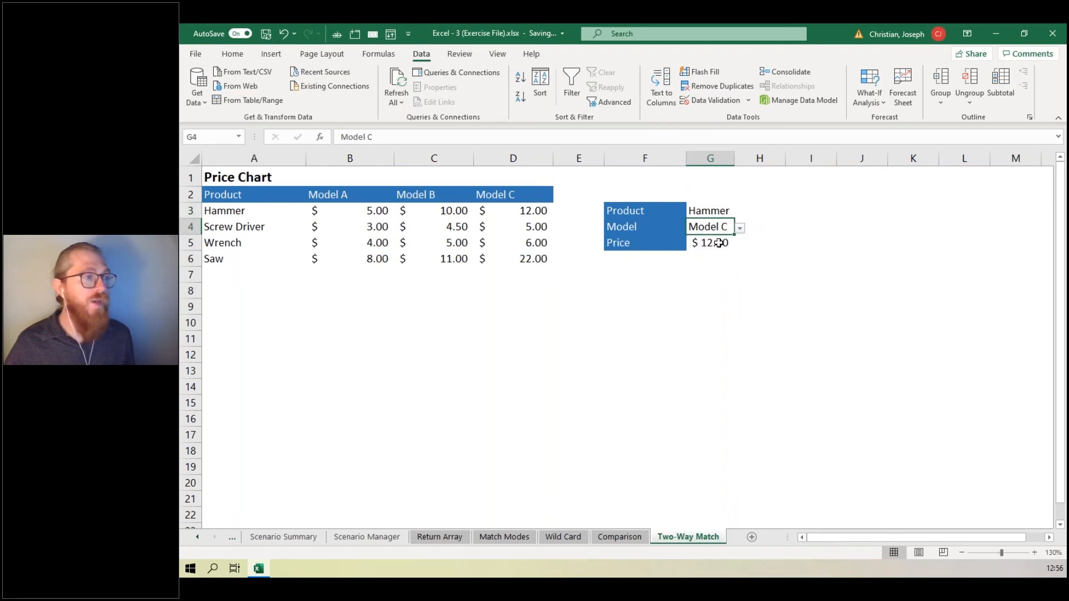
pyautogui.click(719, 242)
pyautogui.hotkey('alt', 'Tab')
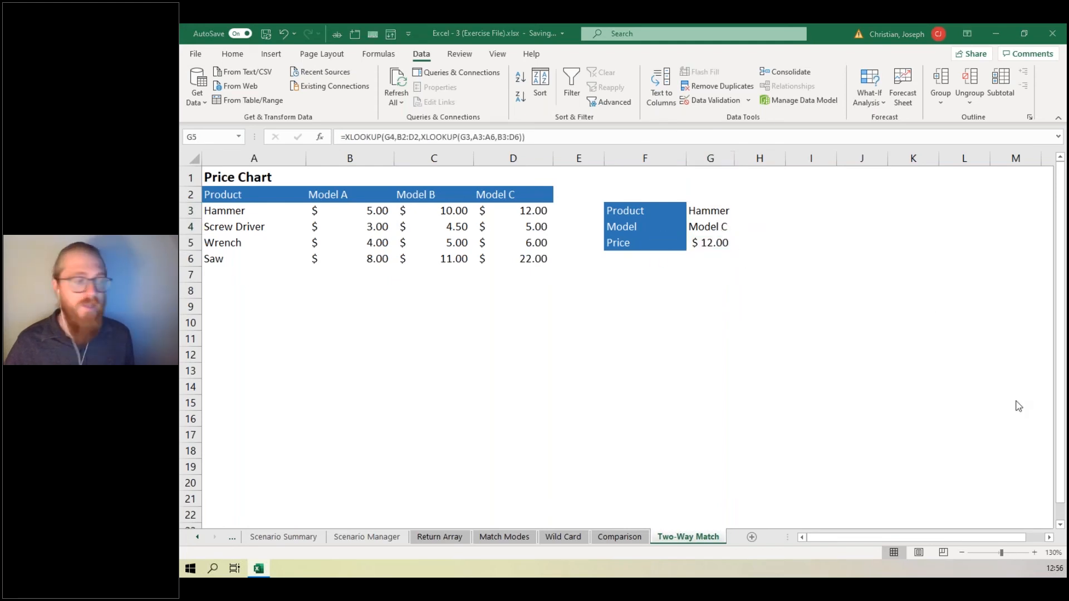
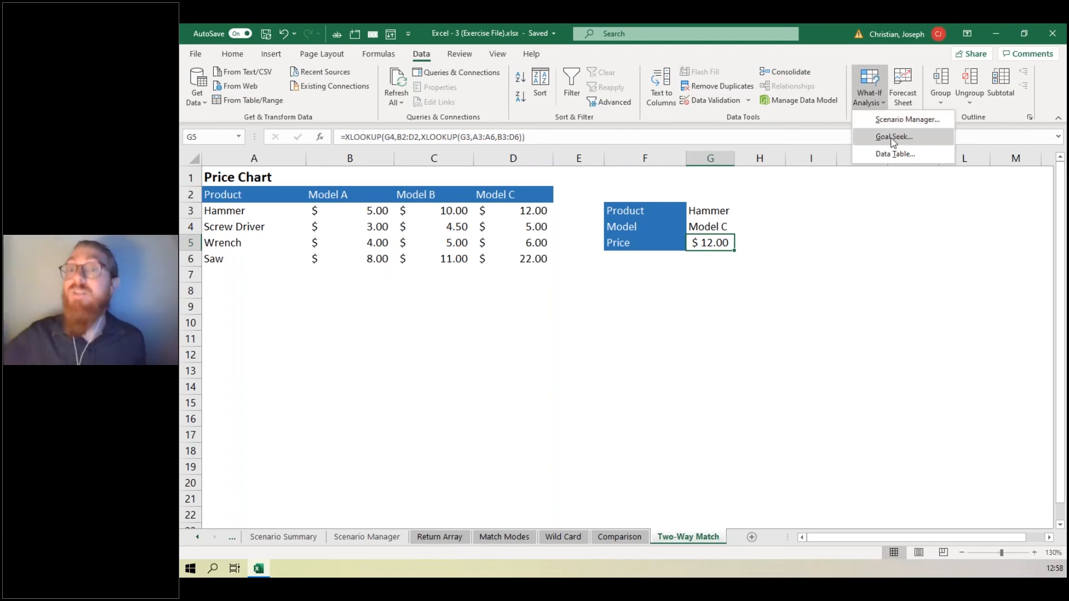
# - On the Scenario Manager sheet, show the Advert Campaign scenario in the Projections and close the scenario list
pyautogui.click(843, 229)
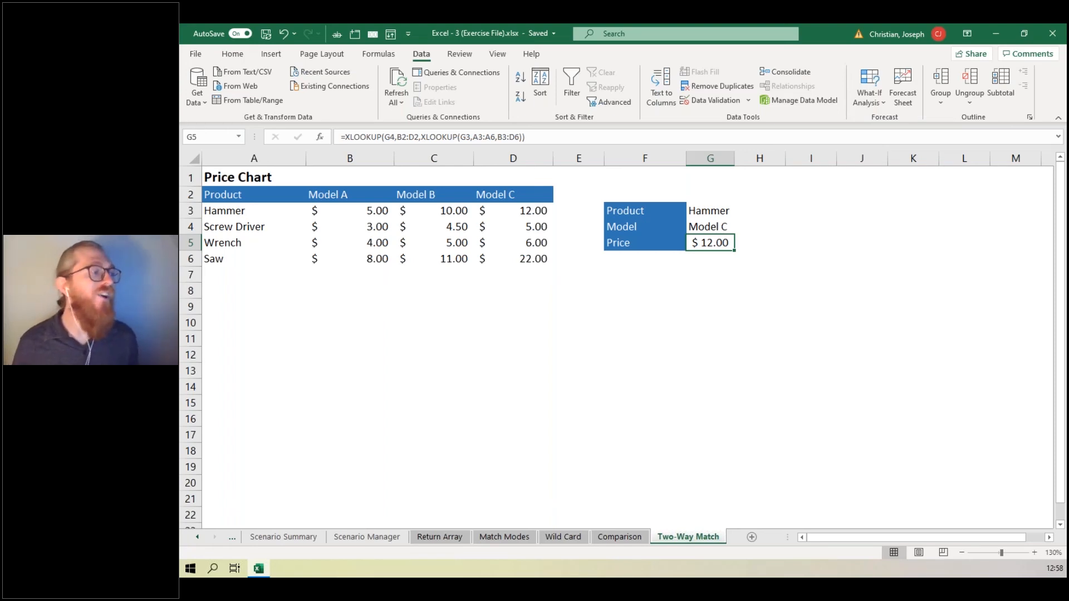
pyautogui.click(351, 541)
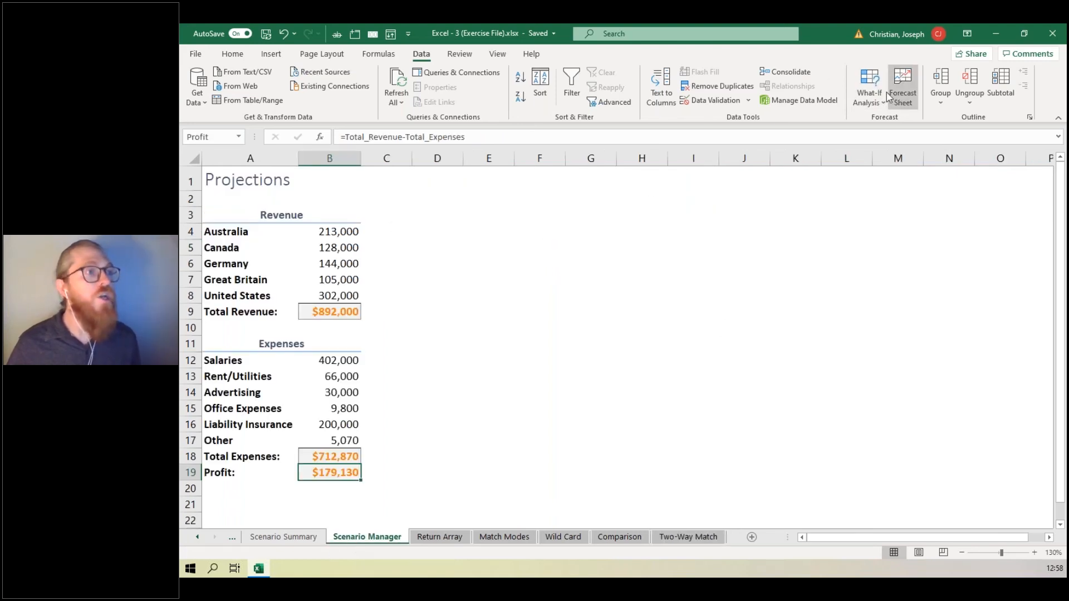
pyautogui.click(870, 89)
pyautogui.click(894, 138)
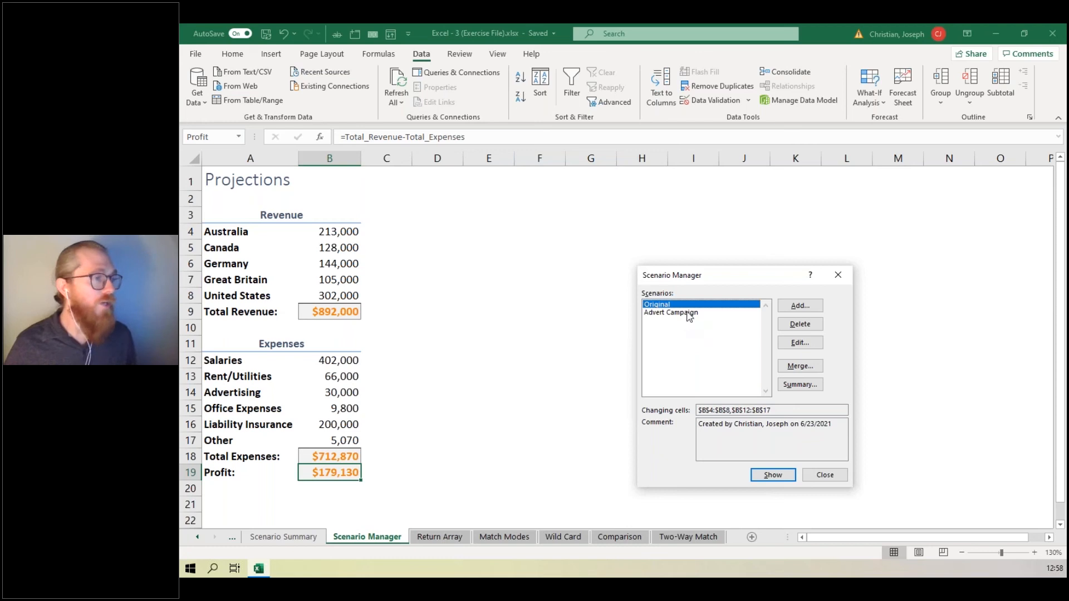
pyautogui.click(686, 313)
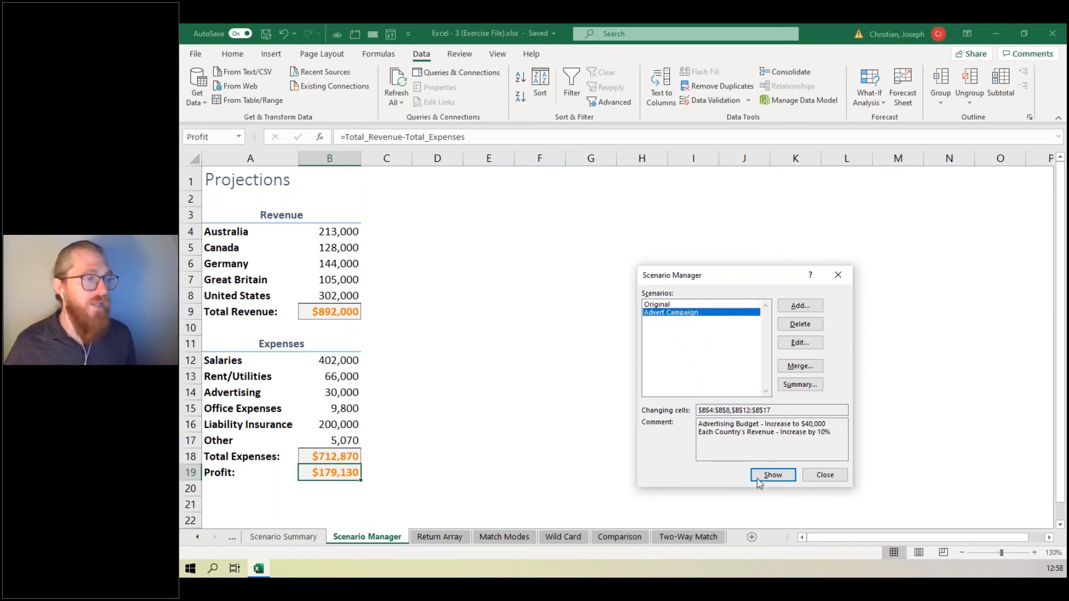
pyautogui.click(772, 474)
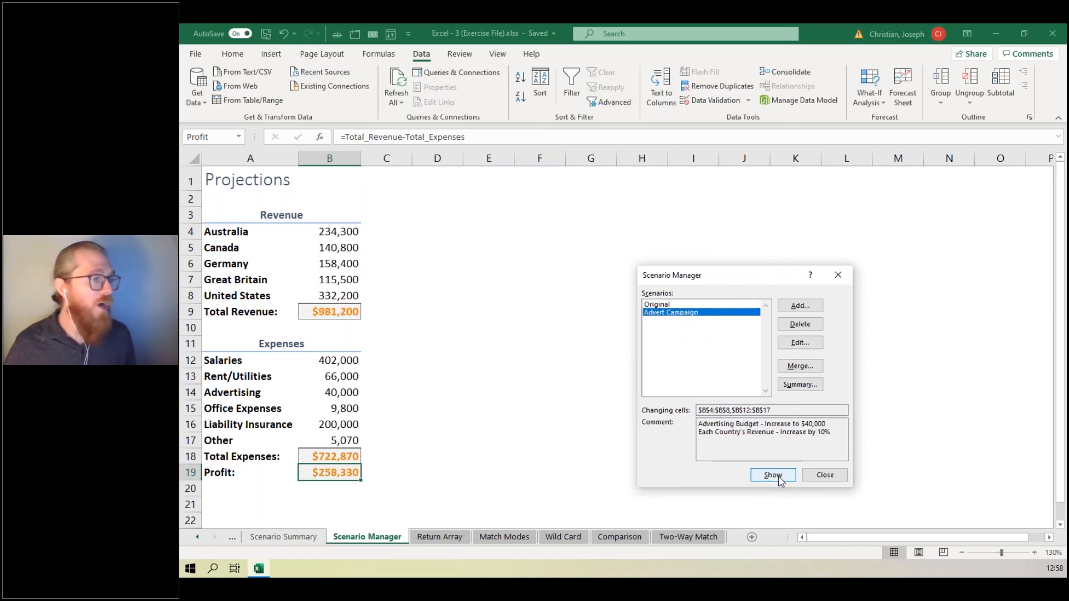
pyautogui.click(825, 475)
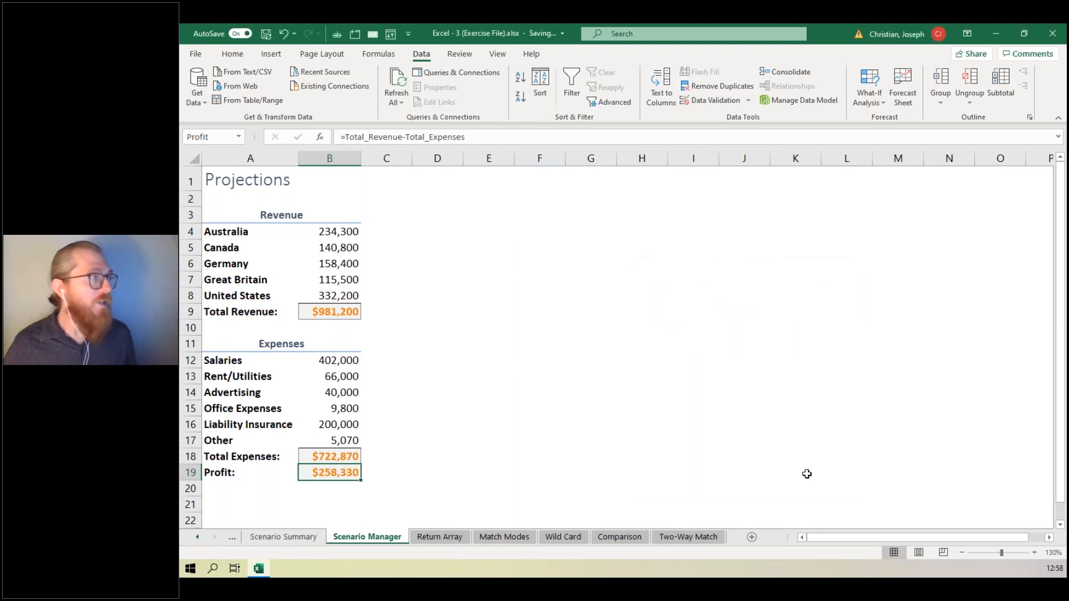
# - Undo showing the Advert Campaign scenario in the Projections and clear the selection of the changing cells
pyautogui.click(294, 35)
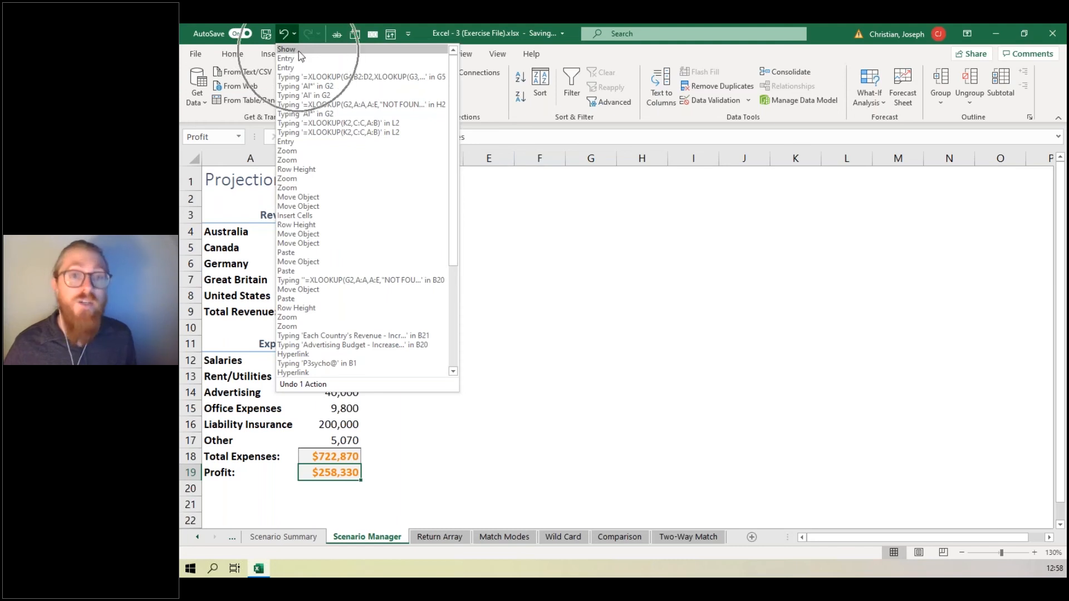
pyautogui.click(296, 38)
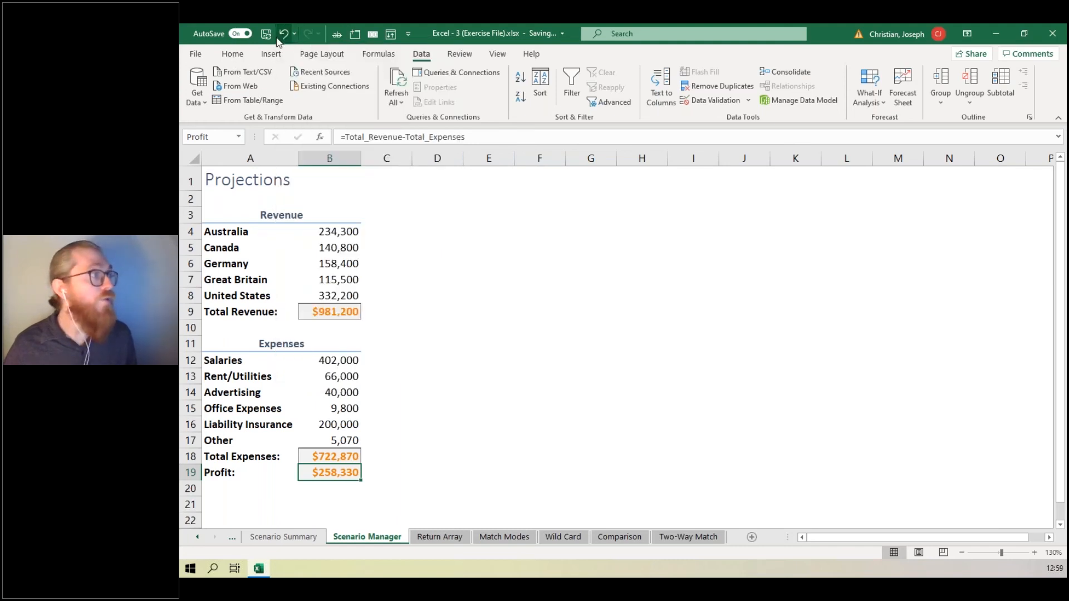
pyautogui.click(284, 36)
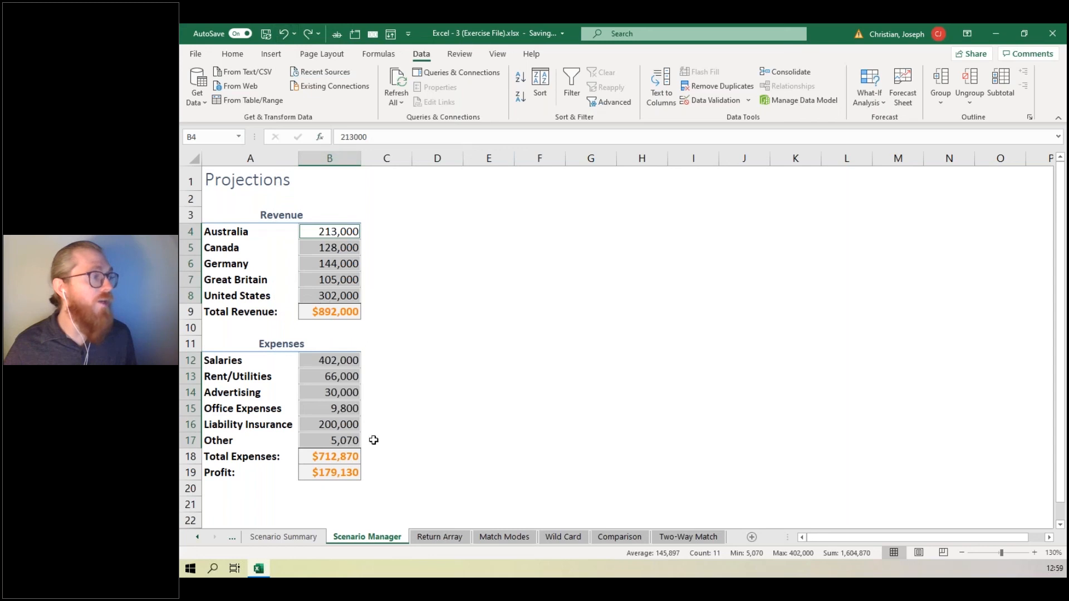
pyautogui.click(416, 435)
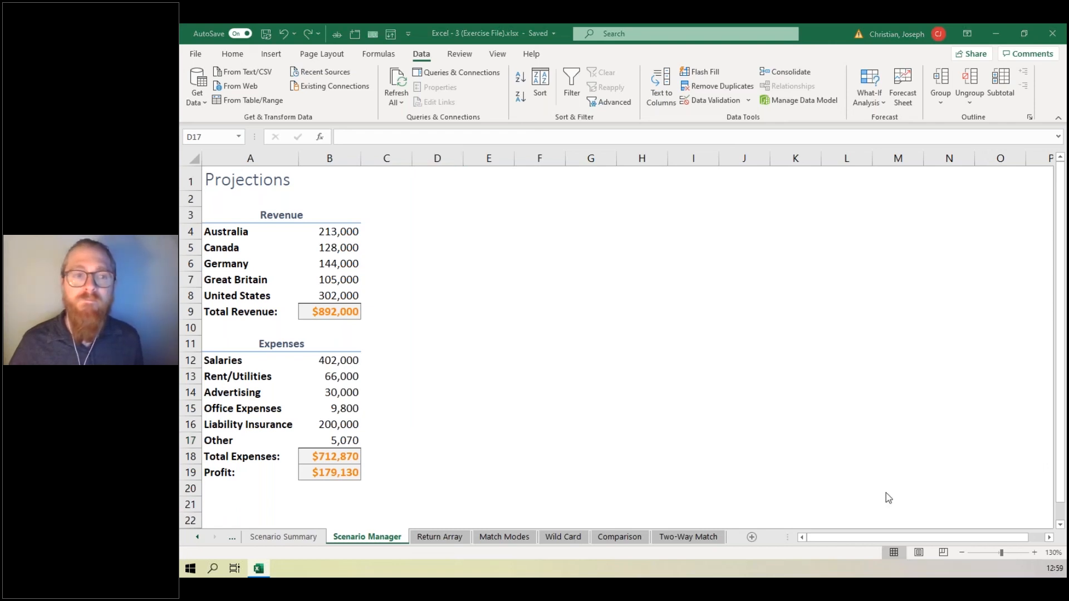
# - Look over the Return Array and Match Modes sheets, and compare the Wild Card sheet's Al* search with the matching first names in column A
pyautogui.click(443, 540)
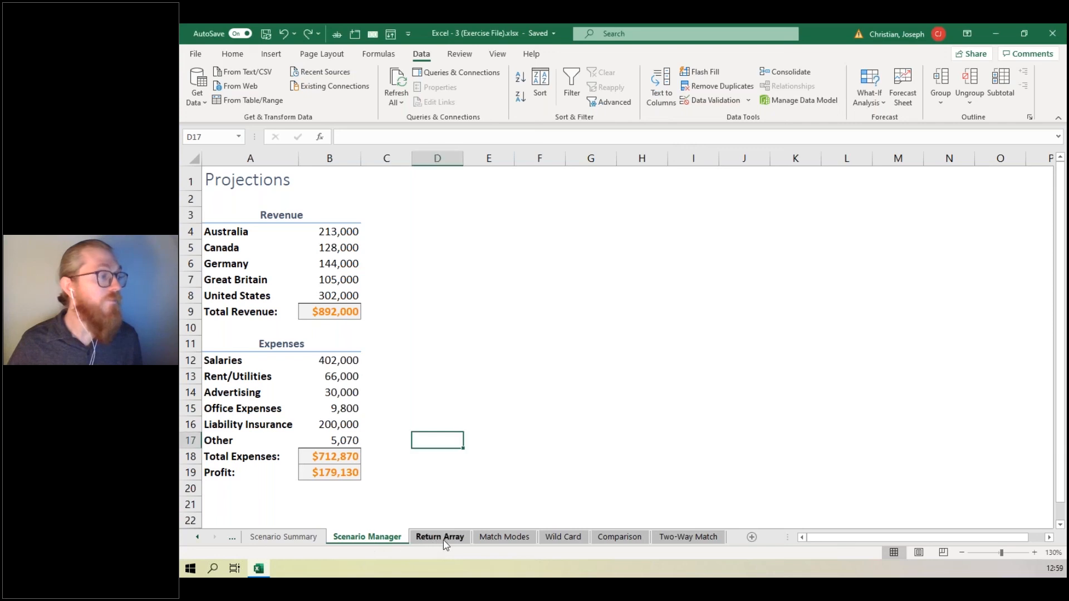
pyautogui.click(443, 538)
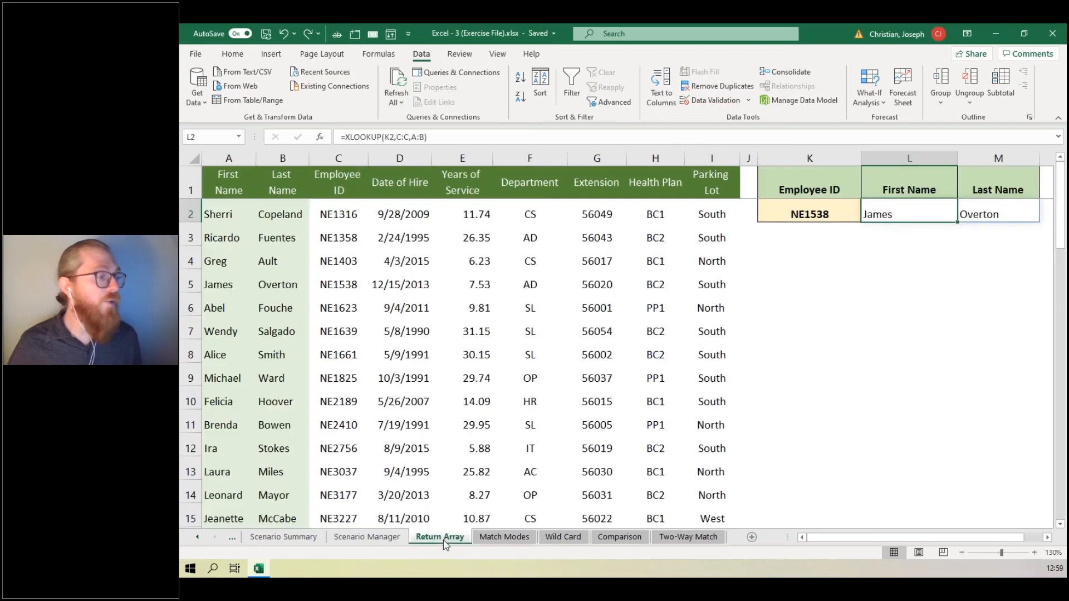
pyautogui.click(504, 539)
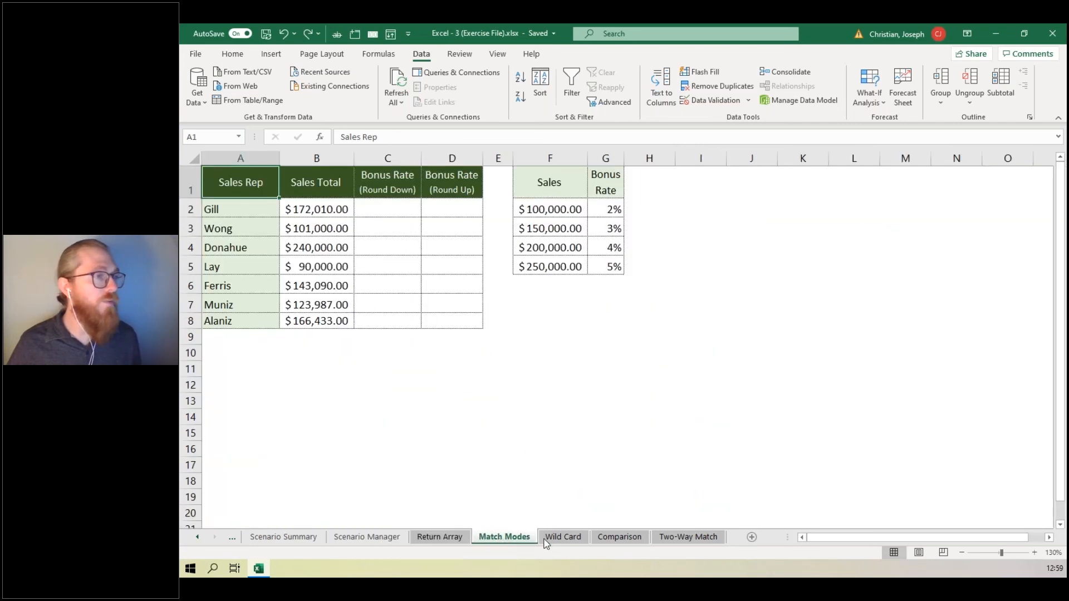
pyautogui.click(571, 539)
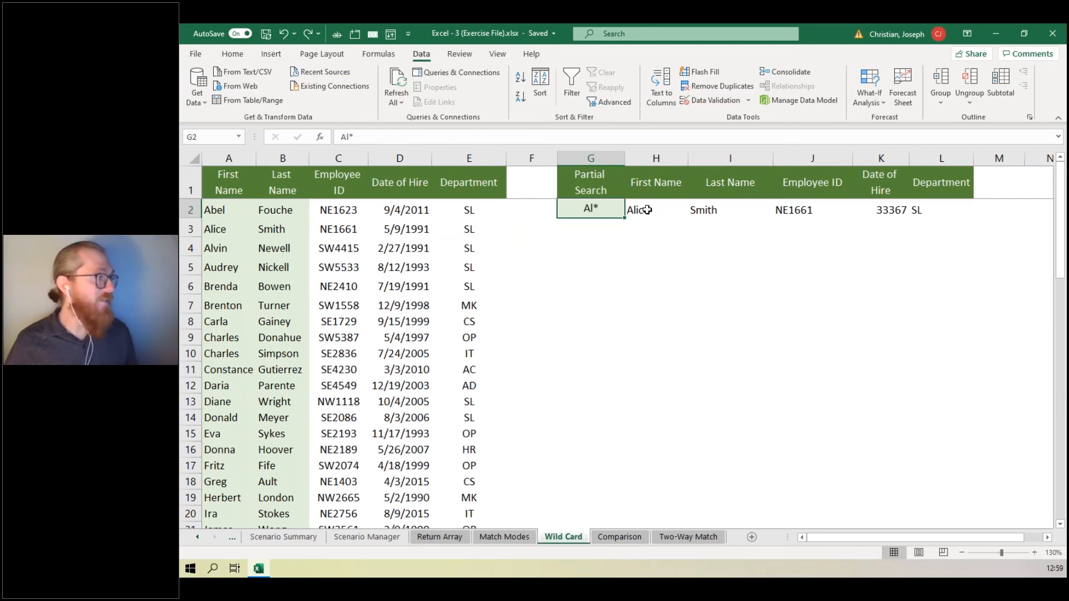
pyautogui.click(225, 248)
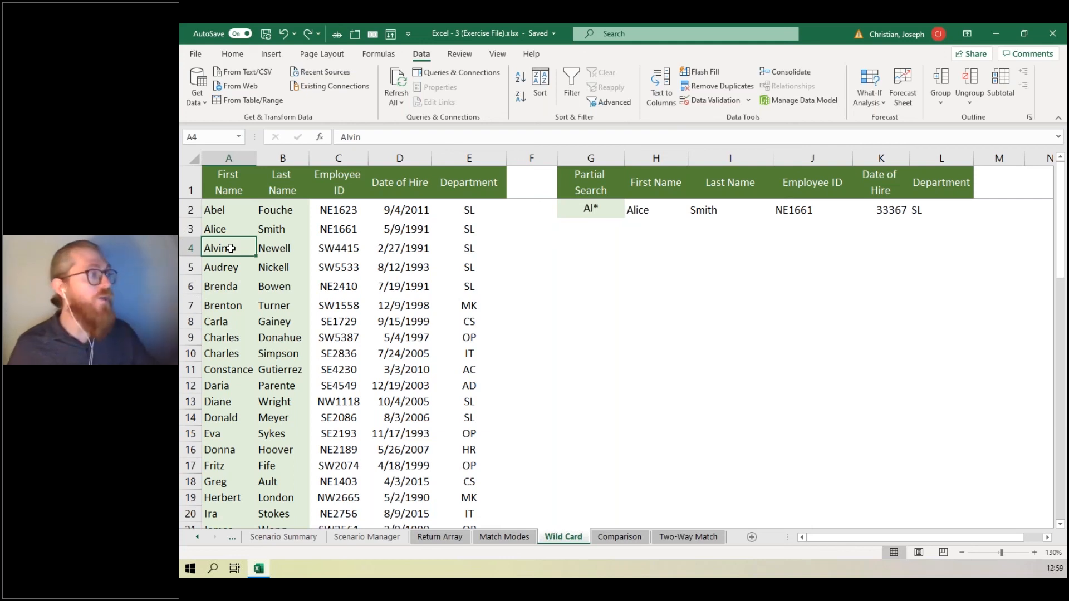
pyautogui.click(602, 217)
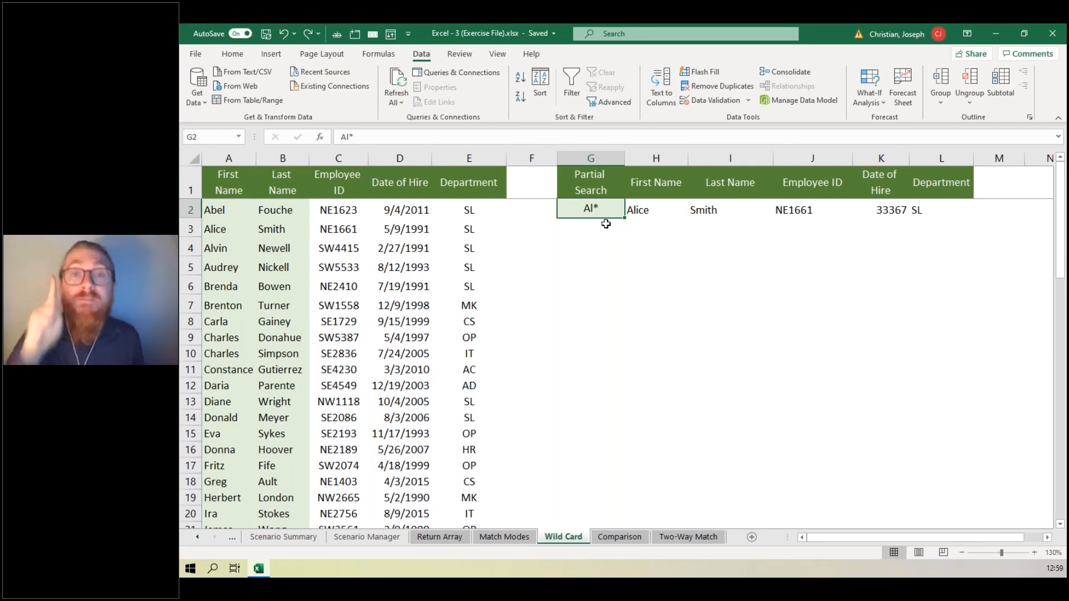
pyautogui.click(227, 233)
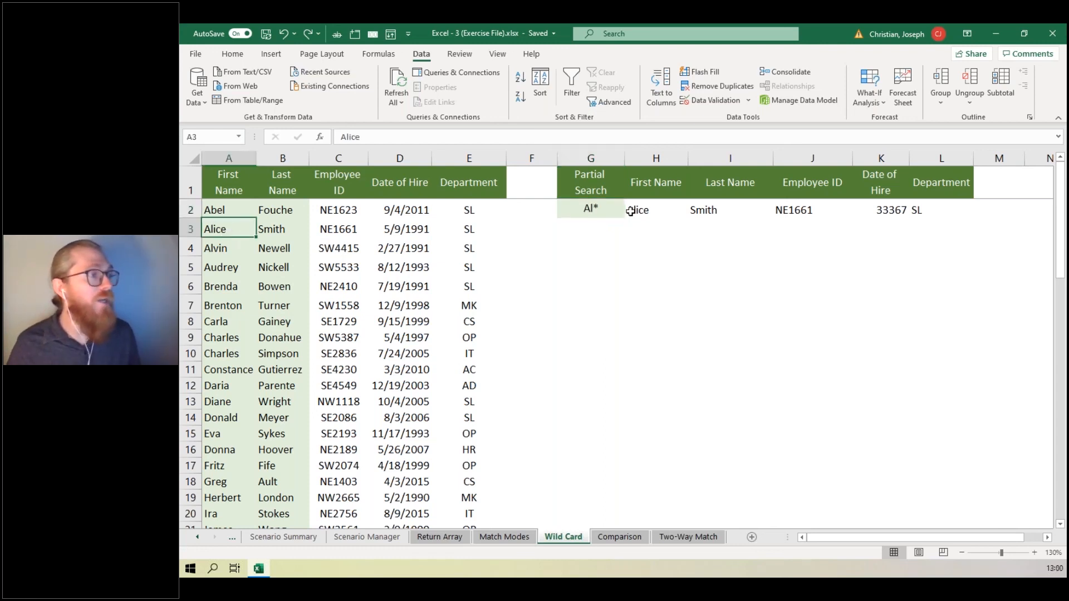
pyautogui.click(601, 215)
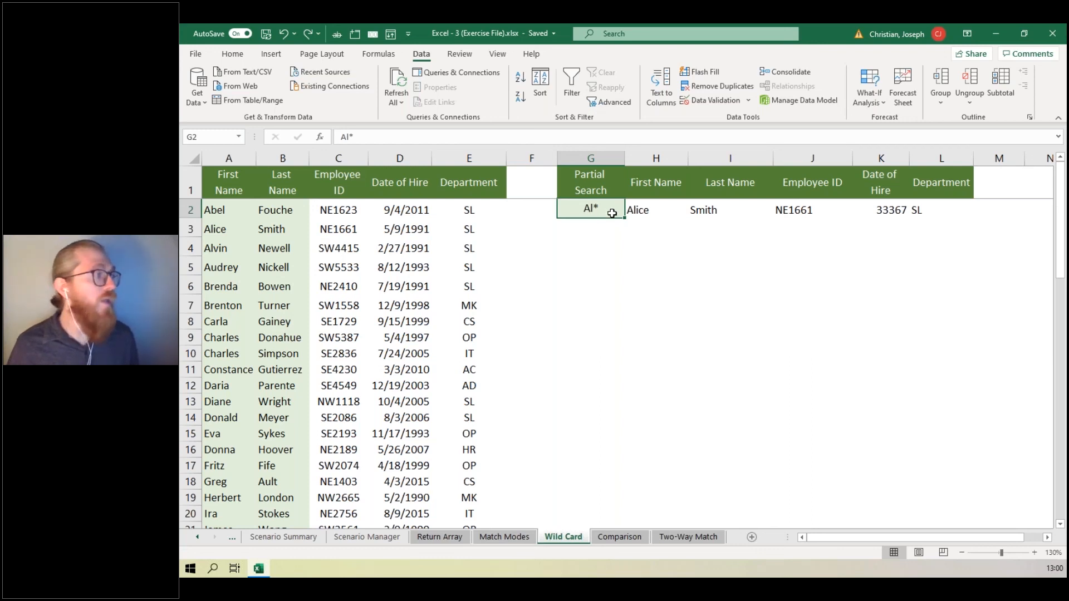
# - Change the XLOOKUP in Wild Card cell H2 to use lookup array A$4:A$1048576 and return array A$4:E$1048576
pyautogui.click(657, 212)
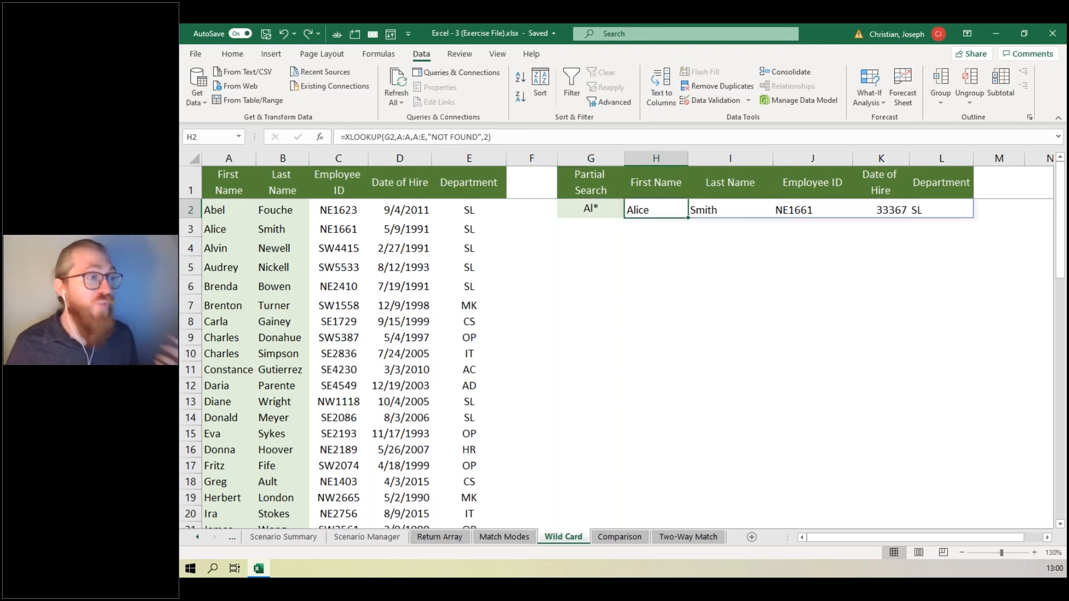
pyautogui.doubleClick(660, 211)
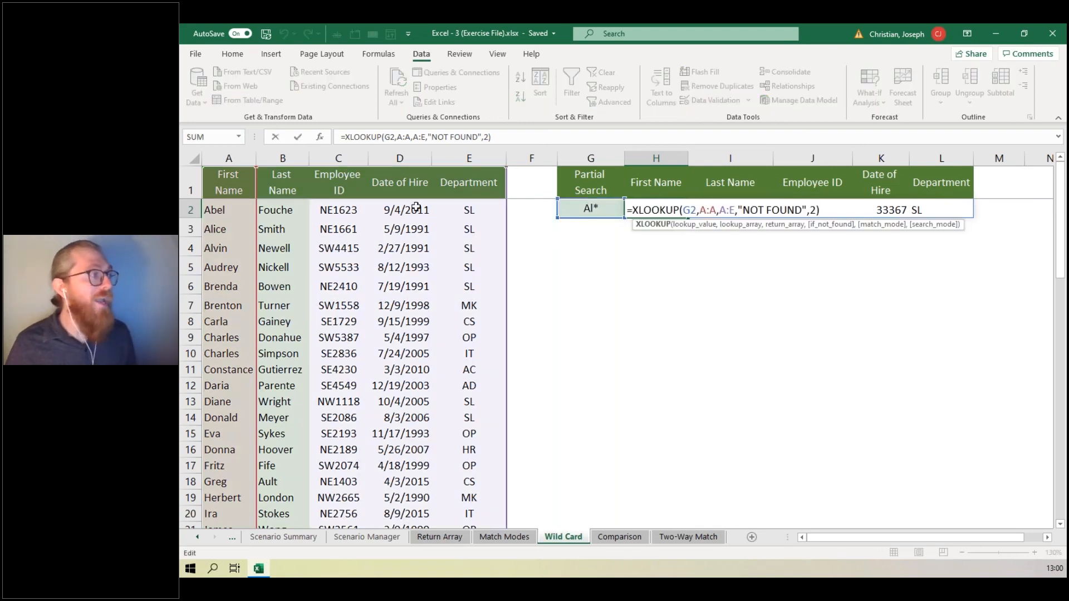
pyautogui.moveTo(256, 180); pyautogui.dragTo(247, 243)
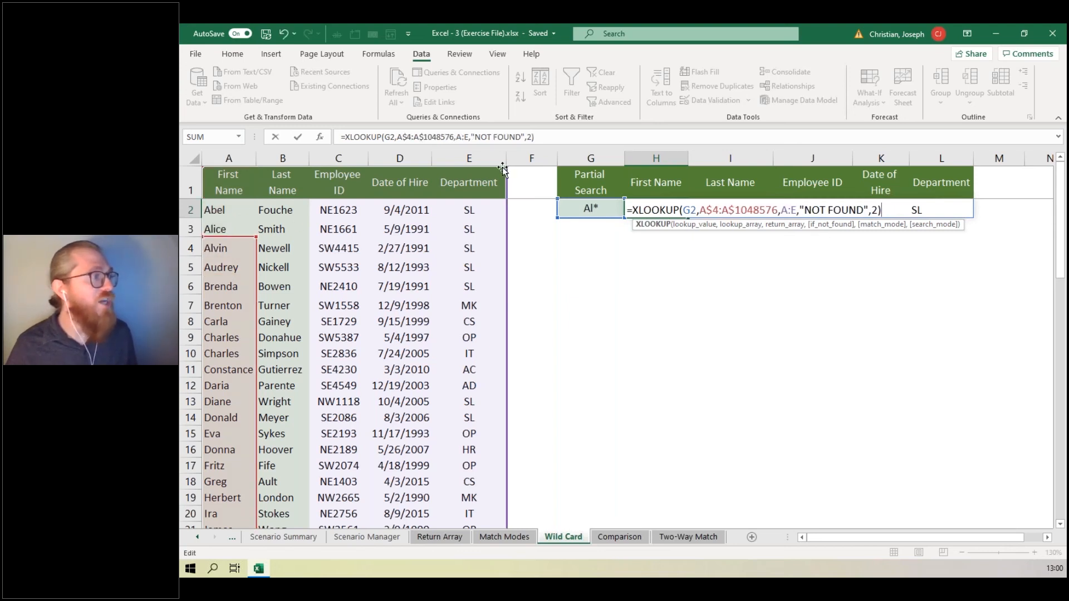
pyautogui.moveTo(507, 167); pyautogui.dragTo(492, 239)
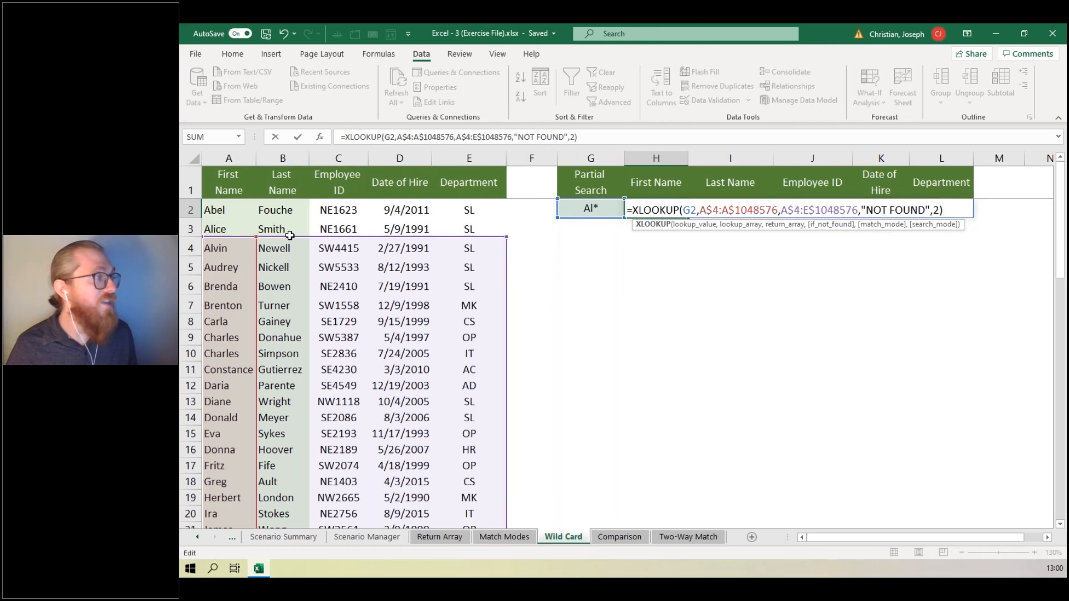
pyautogui.press('Return')
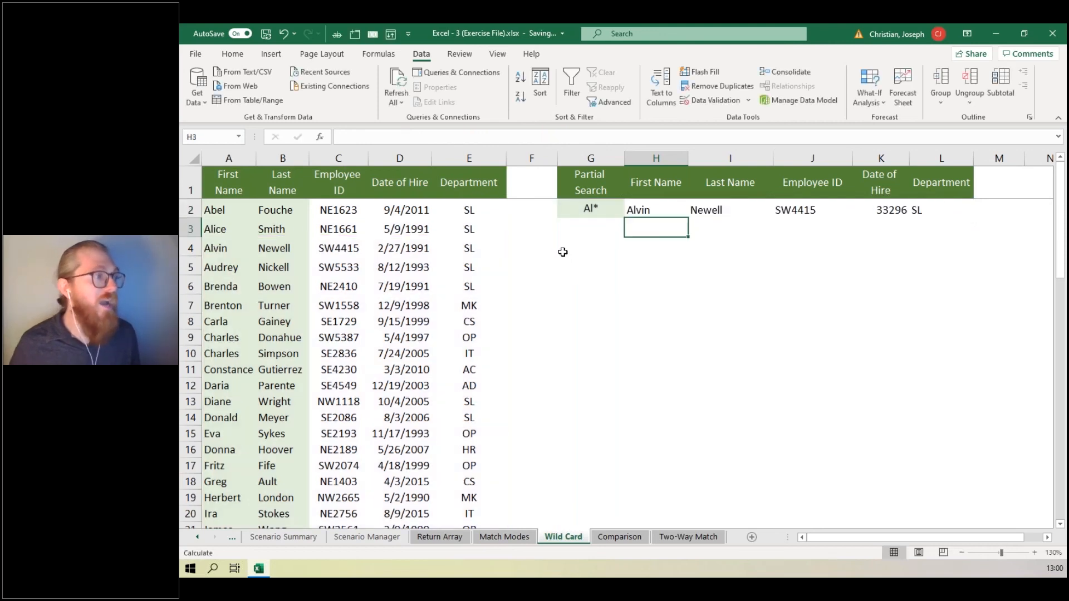
# - Check the edited XLOOKUP in Wild Card cell H2 and undo the change to its lookup and return ranges
pyautogui.click(655, 211)
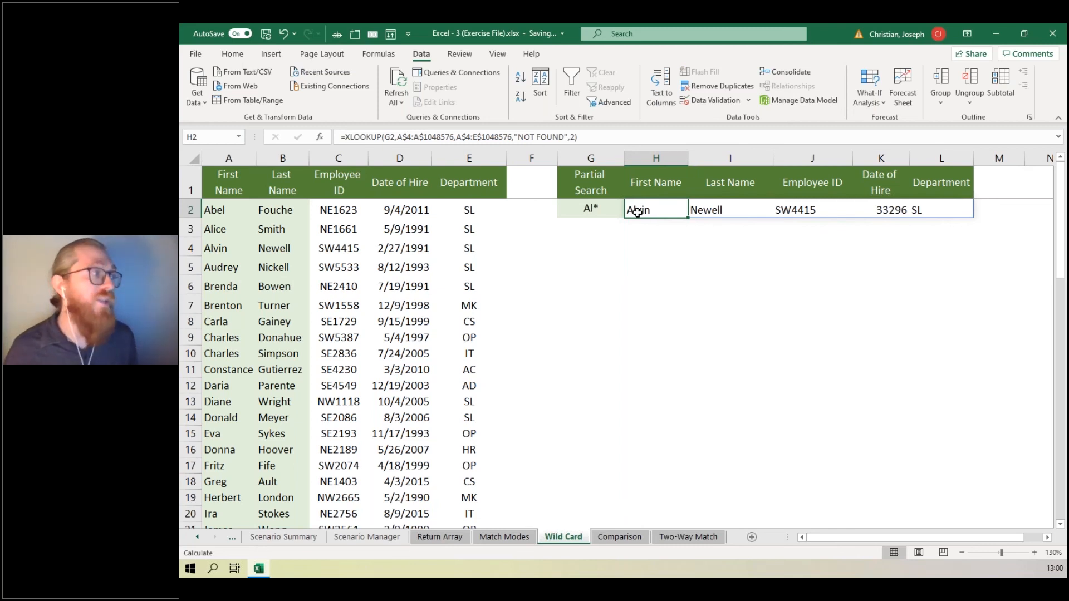
pyautogui.click(284, 34)
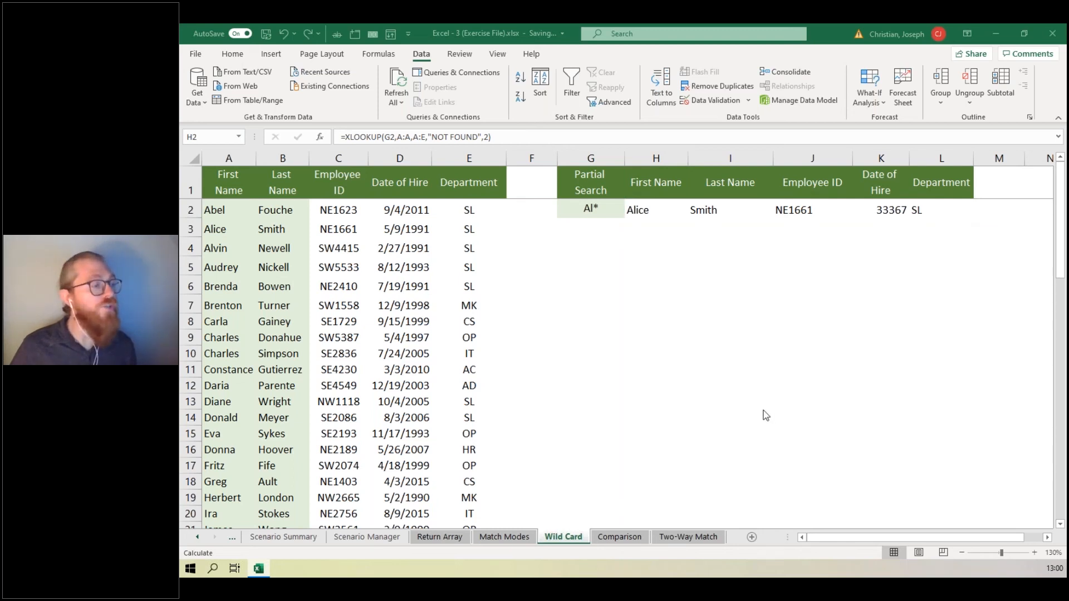
# - Start a VLOOKUP in cell G5, review its function arguments, and discard the formula
pyautogui.click(614, 270)
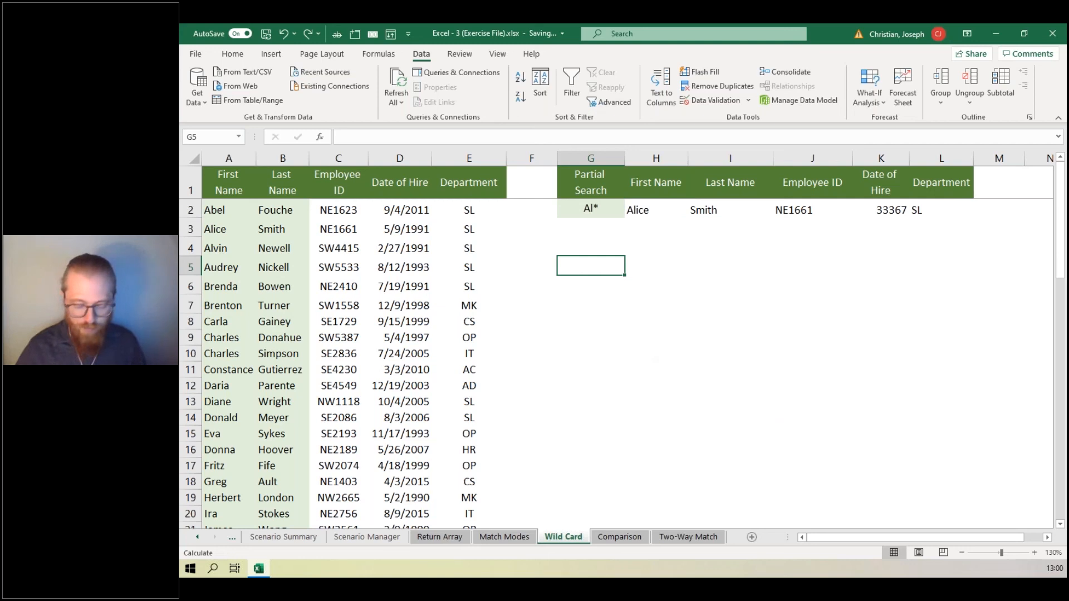
pyautogui.write('=vl')
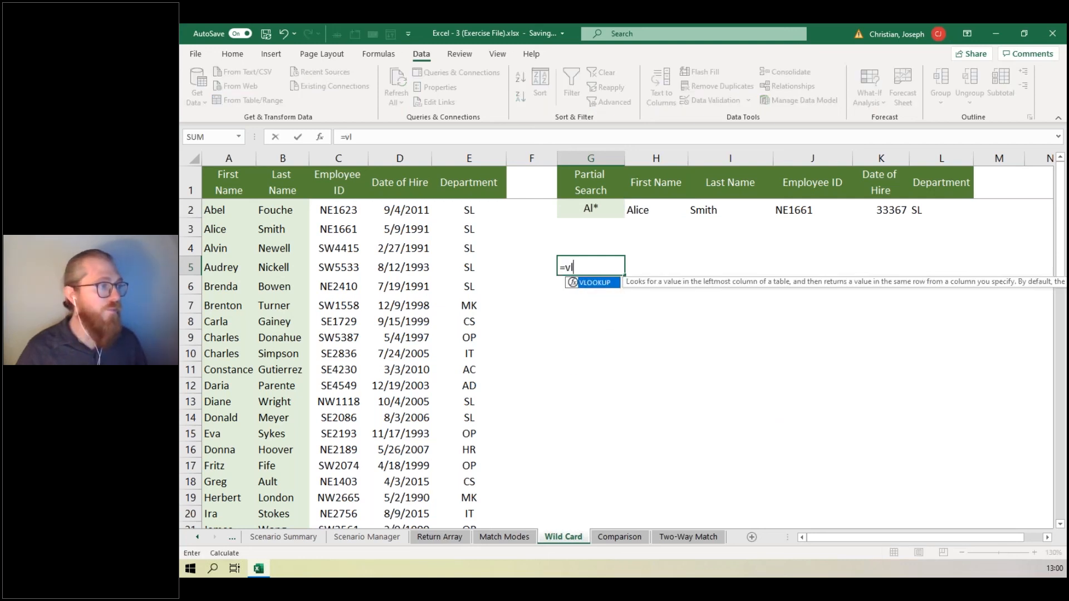
pyautogui.press('Tab')
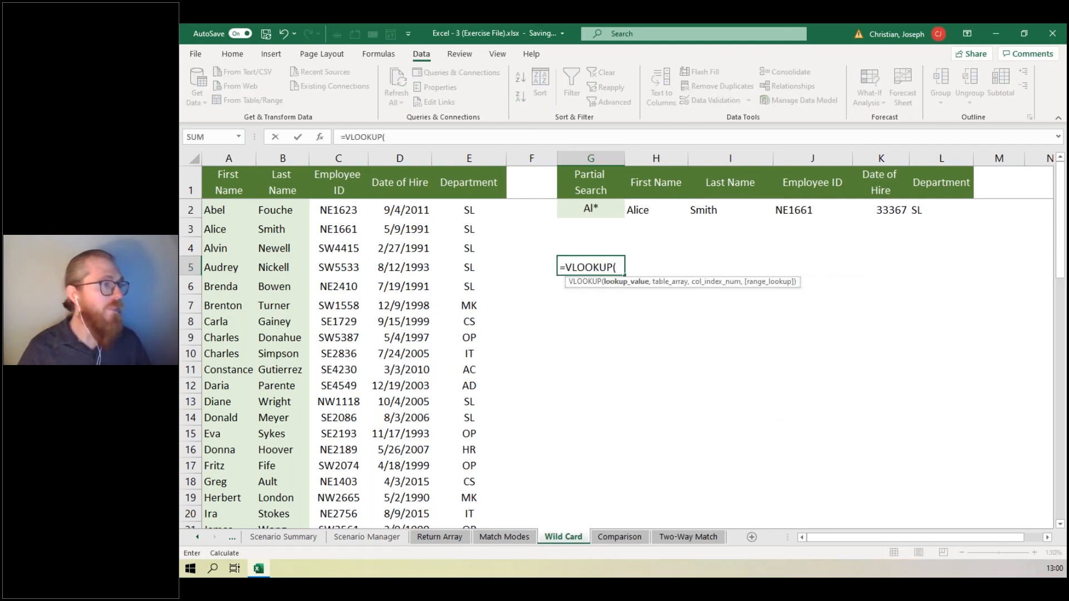
pyautogui.click(320, 136)
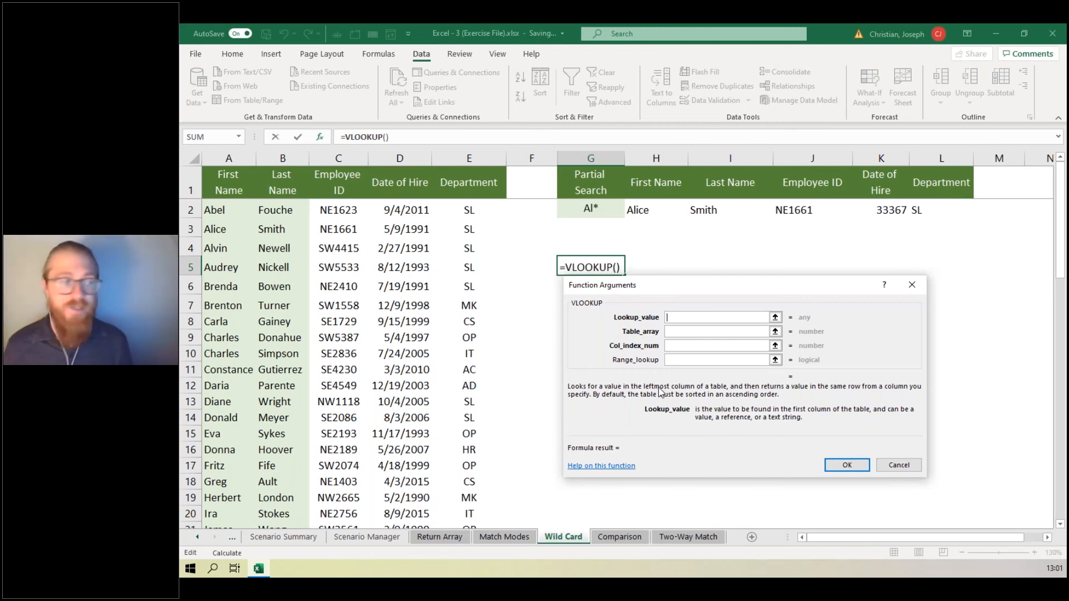
pyautogui.click(898, 465)
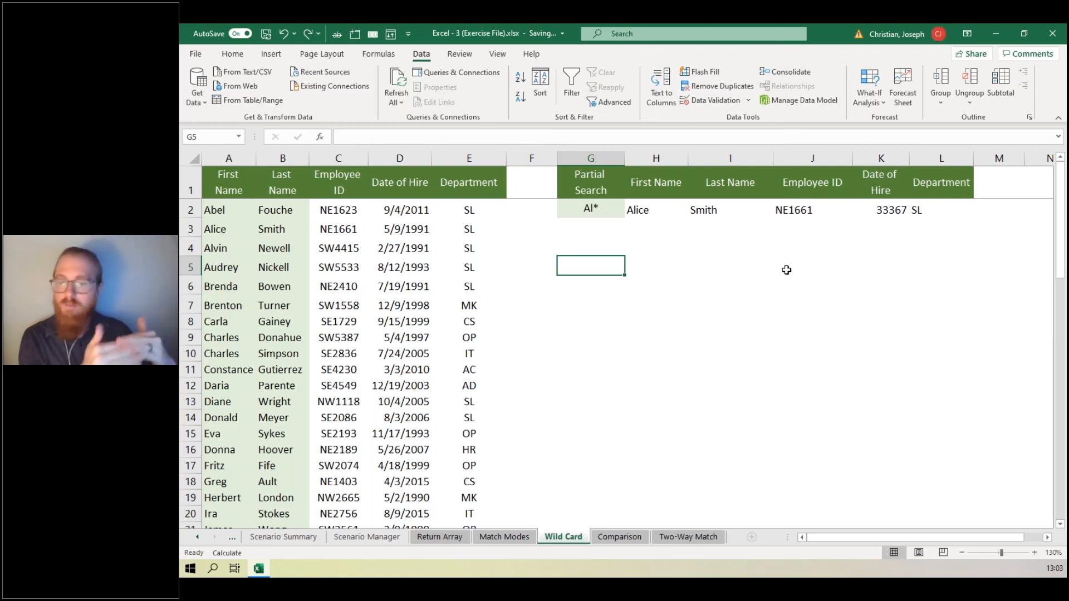
# - Examine the Al* partial search in G2 with its result row and the cells beneath it down to G10
pyautogui.moveTo(585, 205); pyautogui.dragTo(886, 210)
pyautogui.click(607, 206)
pyautogui.moveTo(604, 216); pyautogui.dragTo(602, 347)
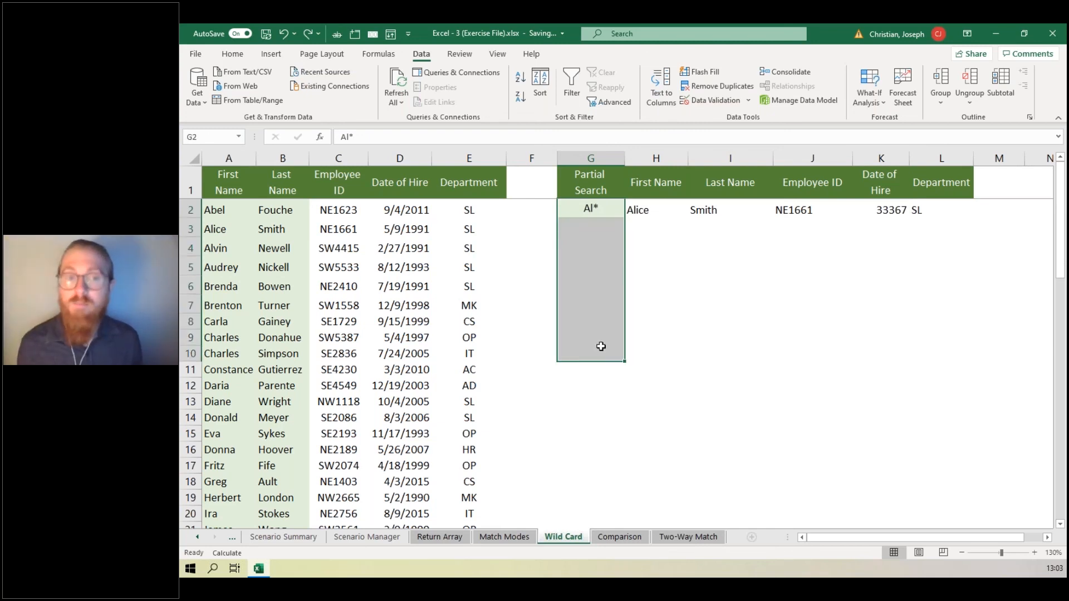
pyautogui.click(611, 216)
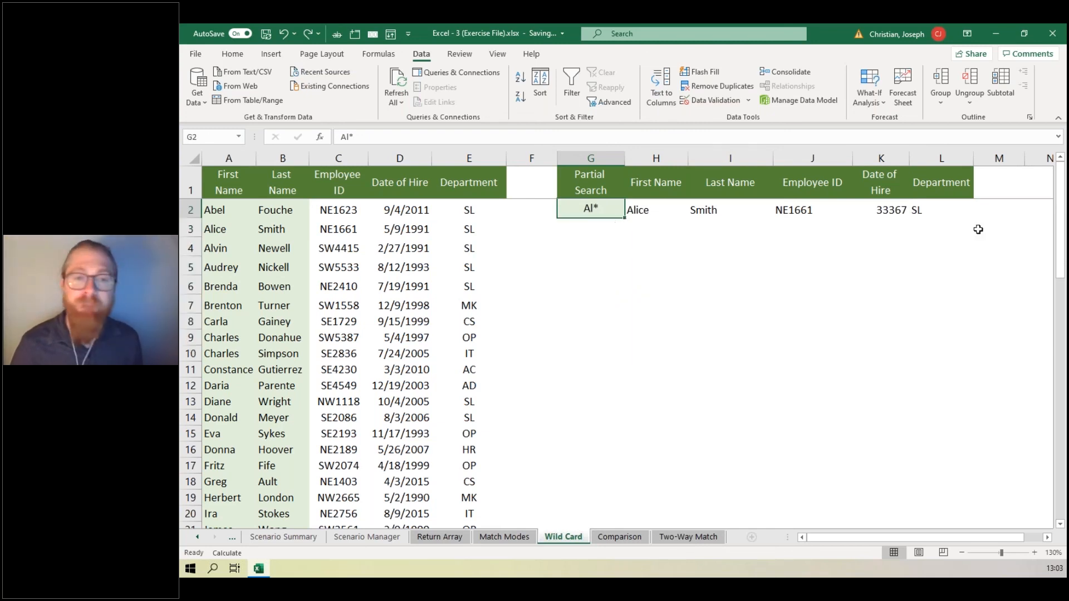